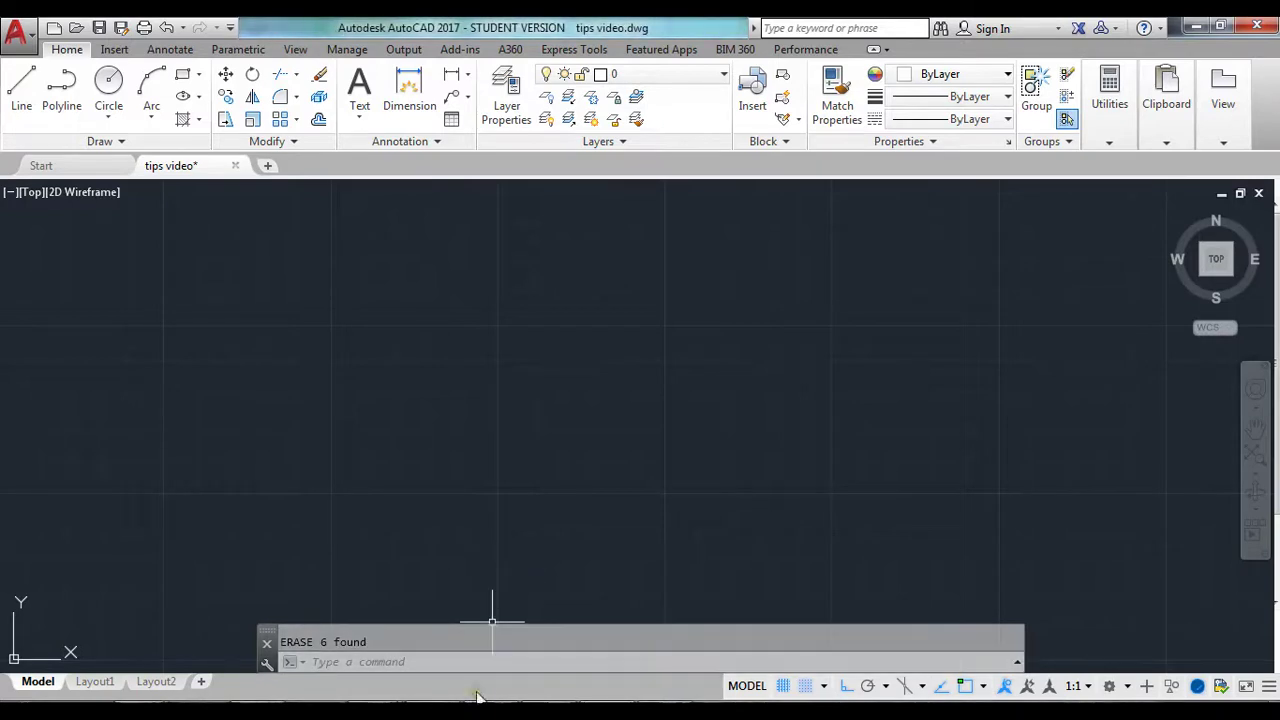
Paste the copied UTHM logo image from Paint into the AutoCAD model space, accepting the default OLE text size
{"action": "key", "text": "alt+Tab"}
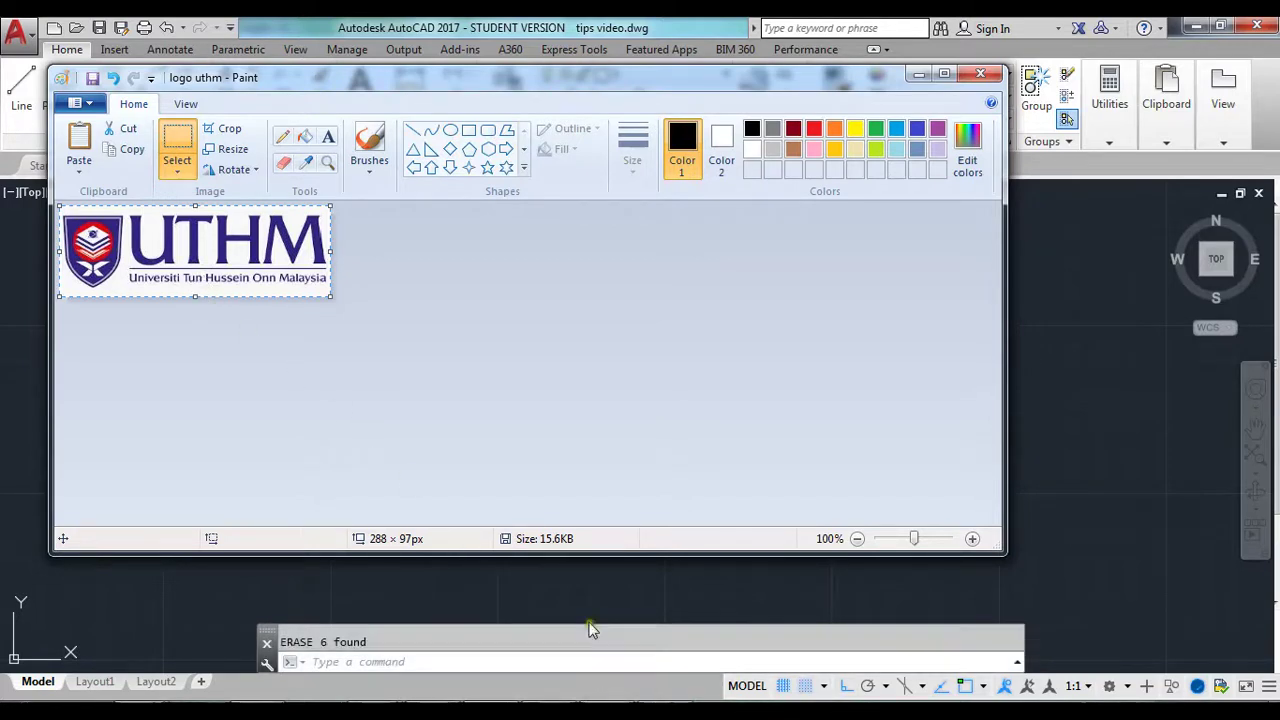
{"action": "left_click", "coordinate": [585, 596]}
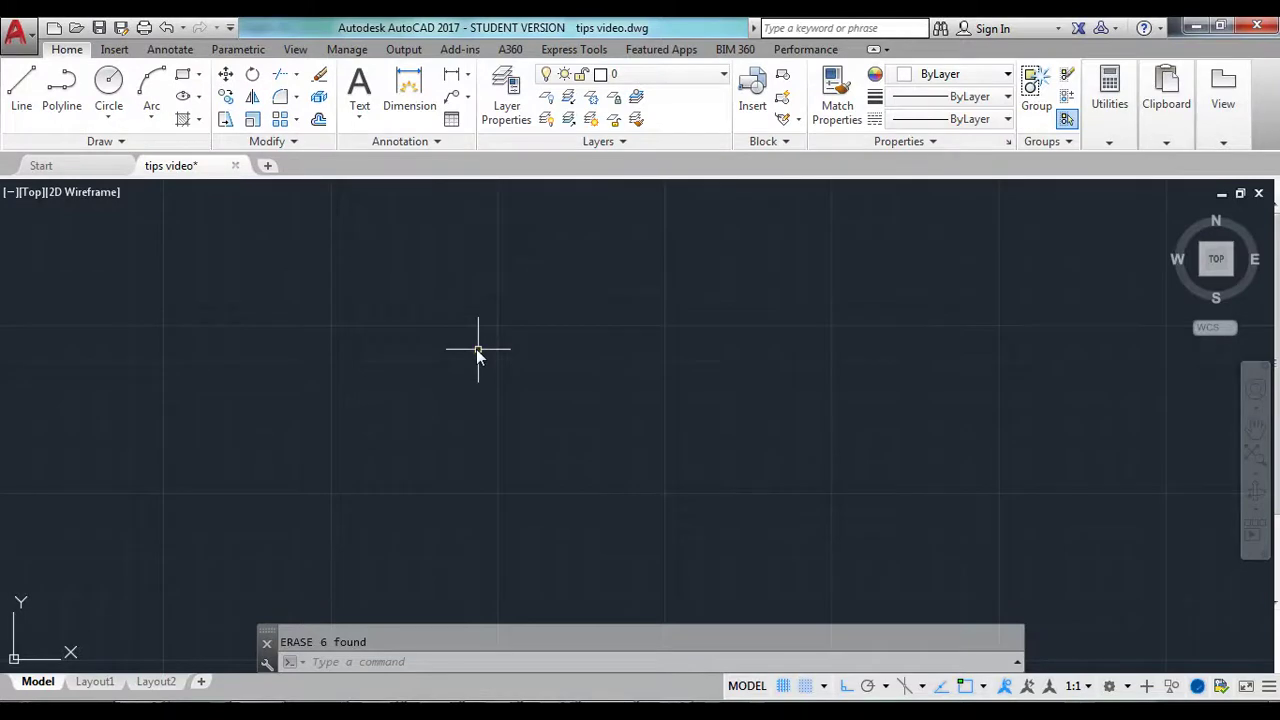
{"action": "key", "text": "ctrl+v"}
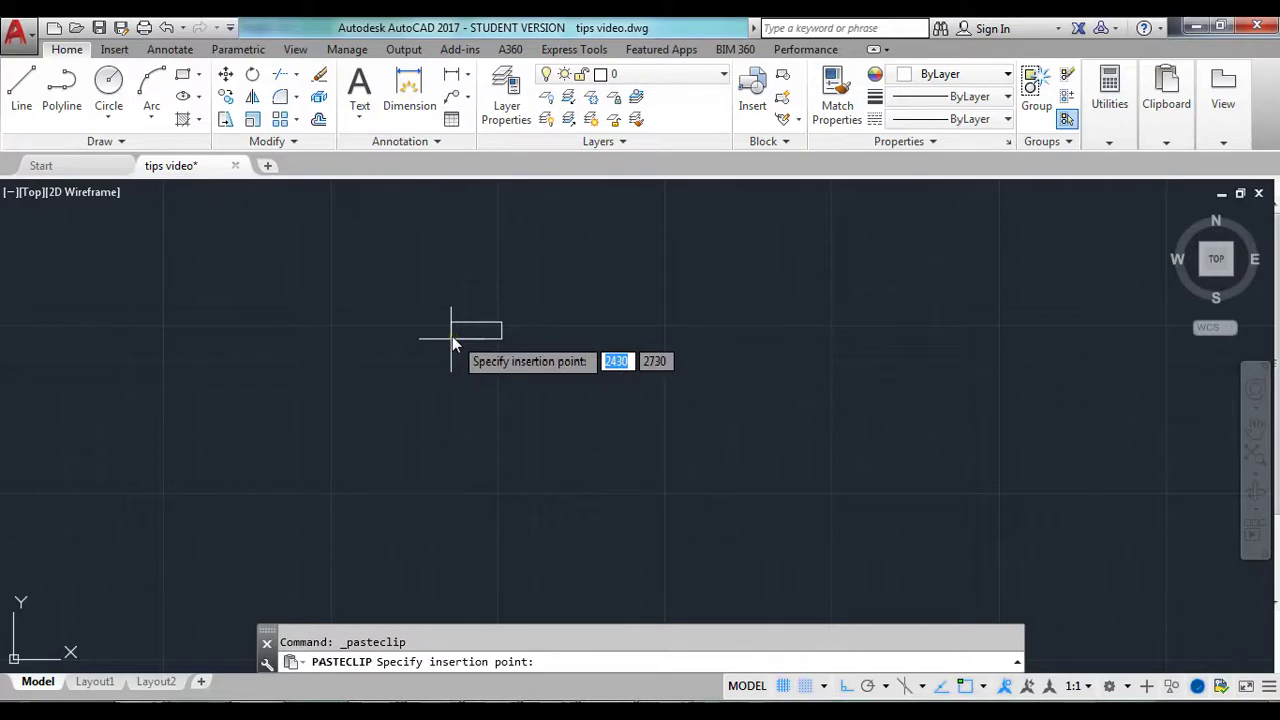
{"action": "left_click", "coordinate": [452, 336]}
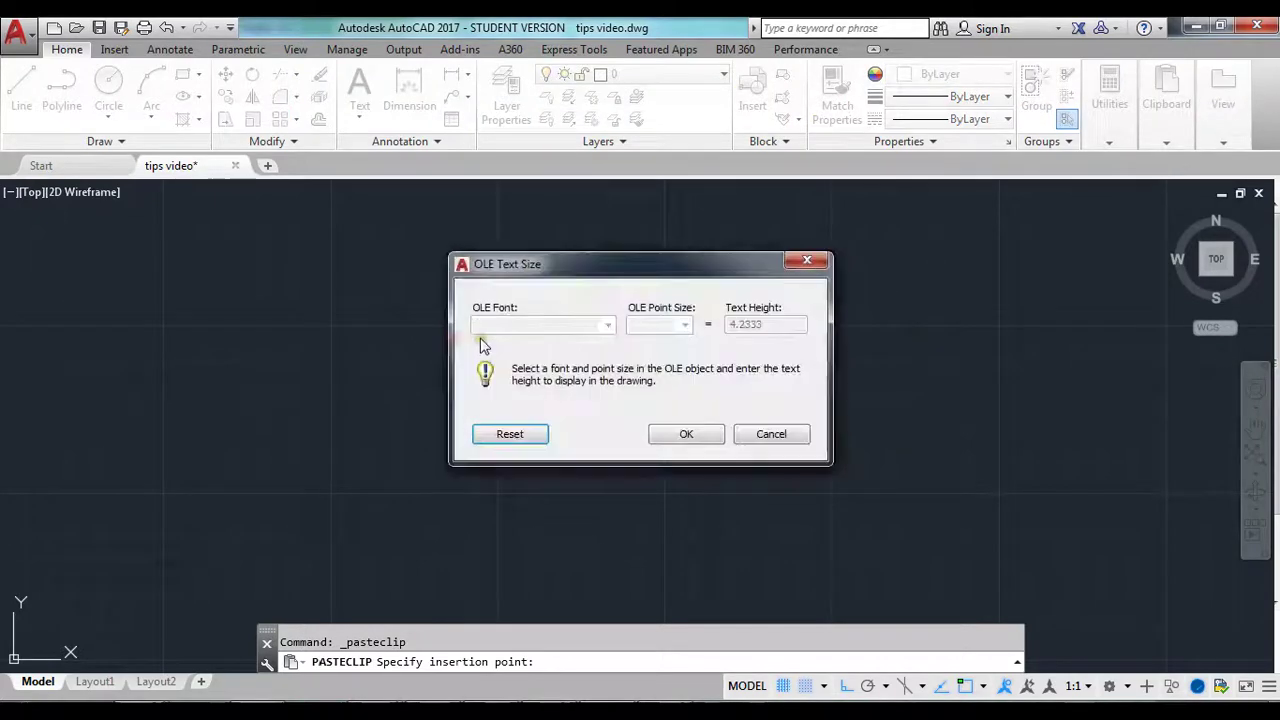
{"action": "left_click", "coordinate": [686, 434]}
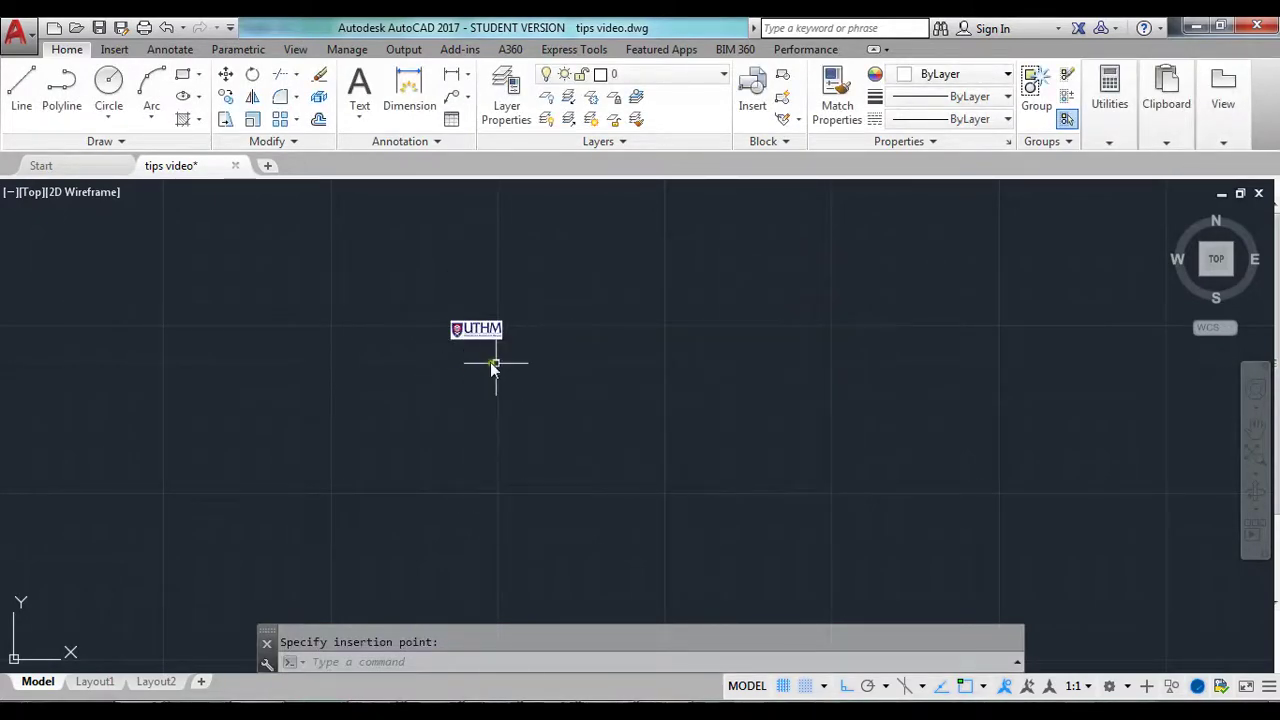
Switch to the Exercise 2 PDF in Acrobat Reader and copy a snapshot of the Figure 1 title block
{"action": "mouse_move", "coordinate": [370, 710]}
{"action": "left_click", "coordinate": [475, 614]}
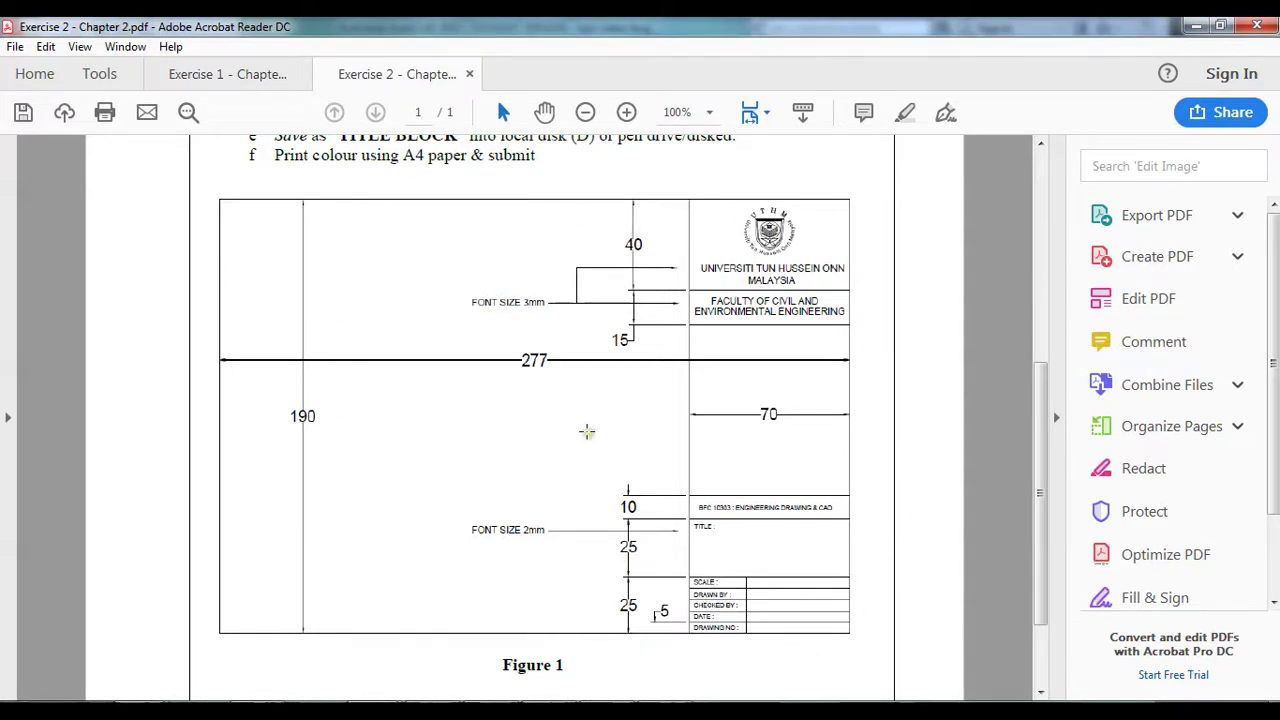
{"action": "scroll", "coordinate": [587, 432], "scroll_direction": "up", "scroll_amount": 3}
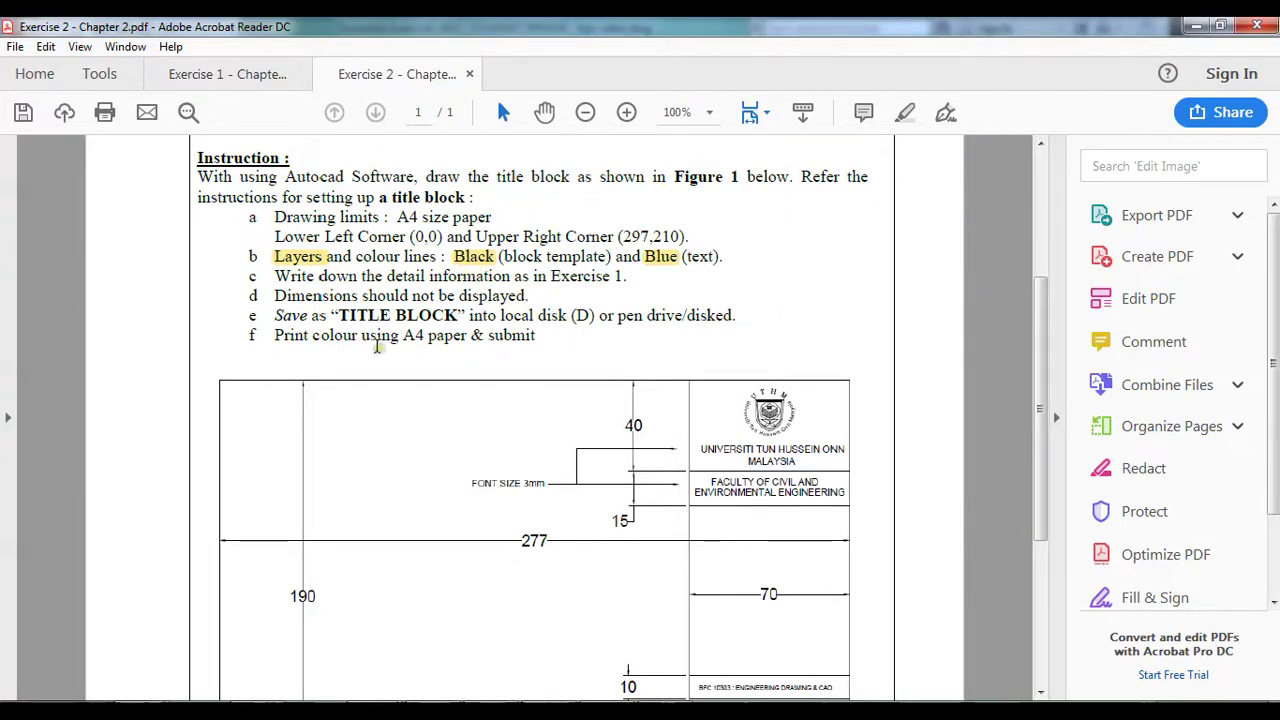
{"action": "scroll", "coordinate": [377, 346], "scroll_direction": "down", "scroll_amount": 4}
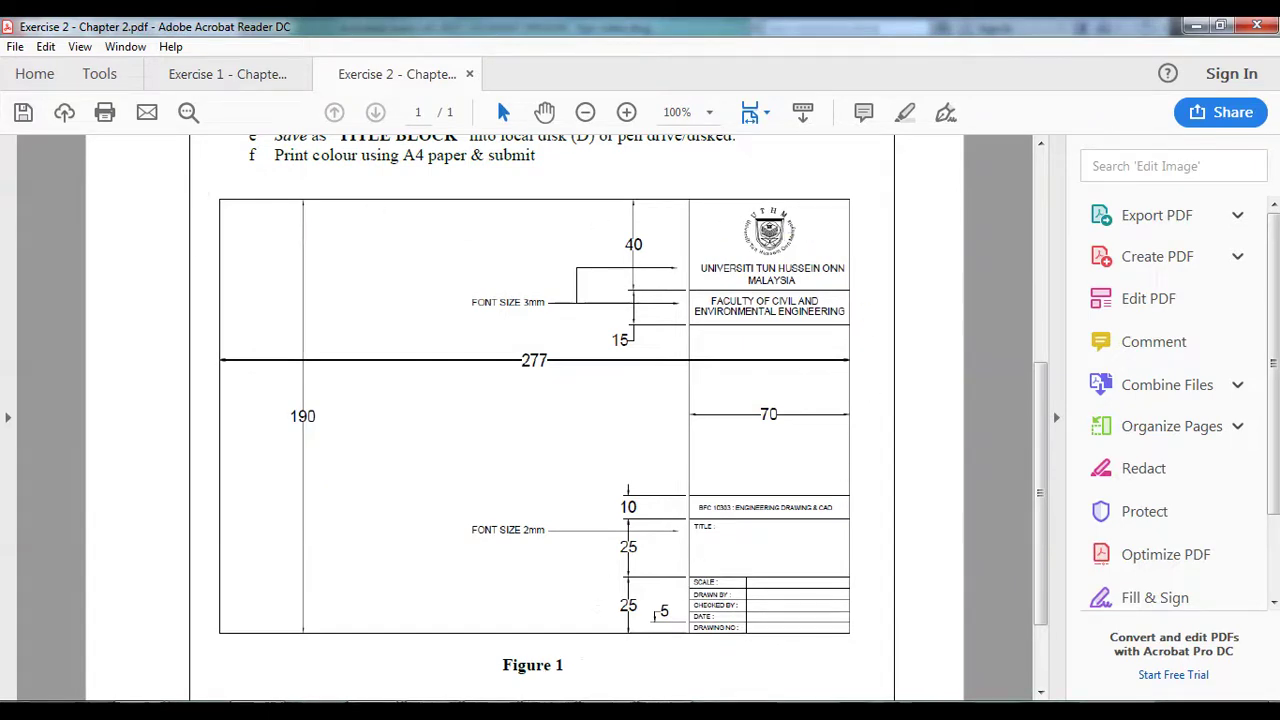
{"action": "left_click_drag", "start_coordinate": [219, 199], "coordinate": [851, 634]}
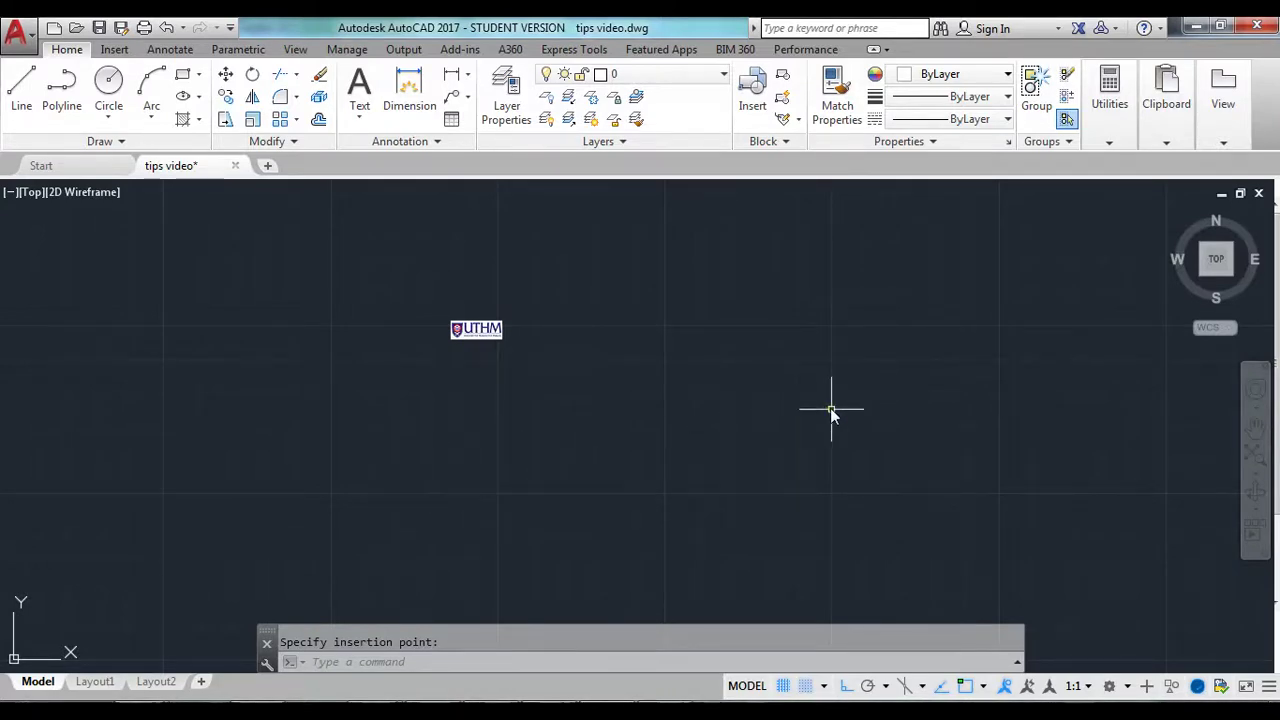
Paste the Figure 1 title block snapshot into the AutoCAD drawing, to the left of the UTHM logo
{"action": "key", "text": "ctrl+v"}
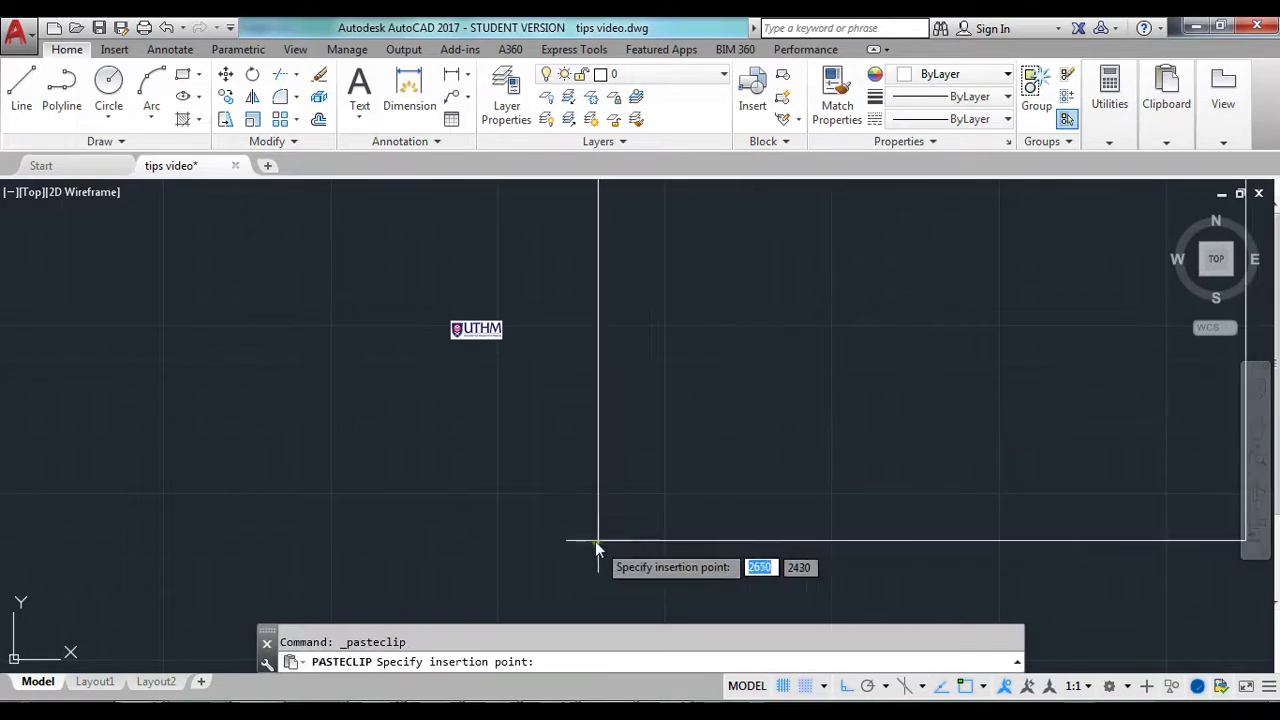
{"action": "scroll", "coordinate": [605, 538], "scroll_direction": "down", "scroll_amount": 3}
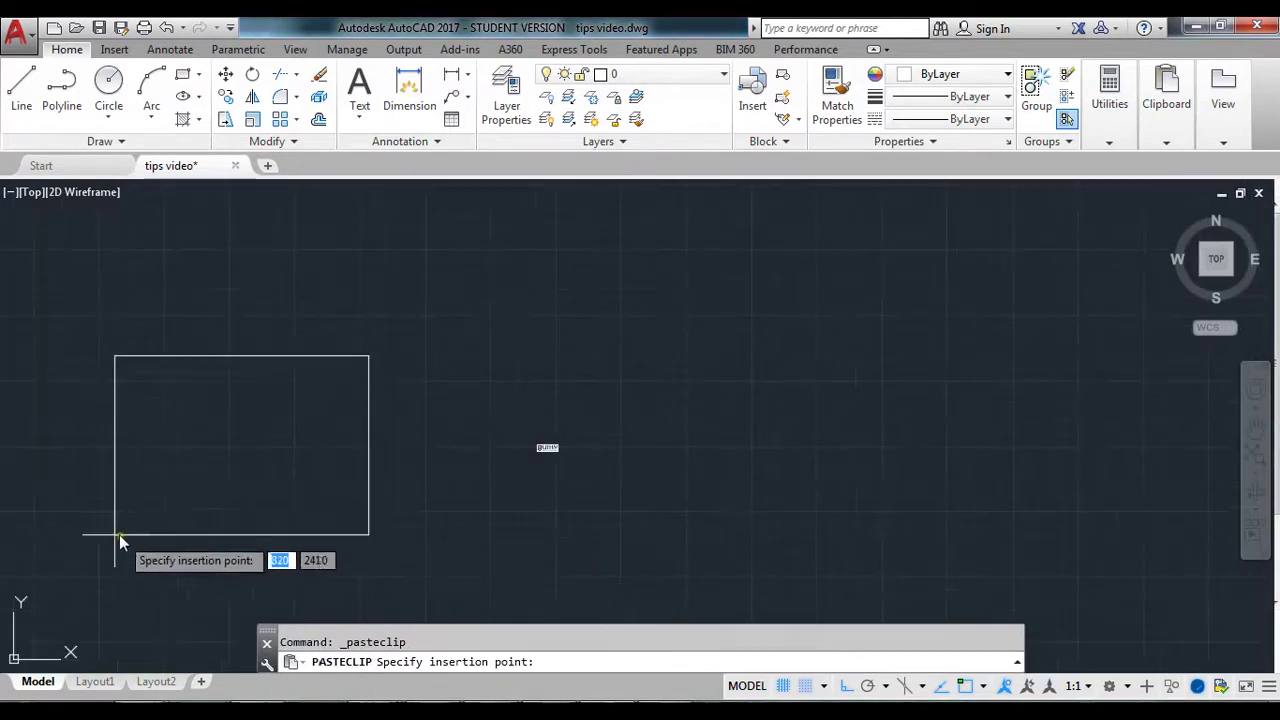
{"action": "left_click", "coordinate": [175, 571]}
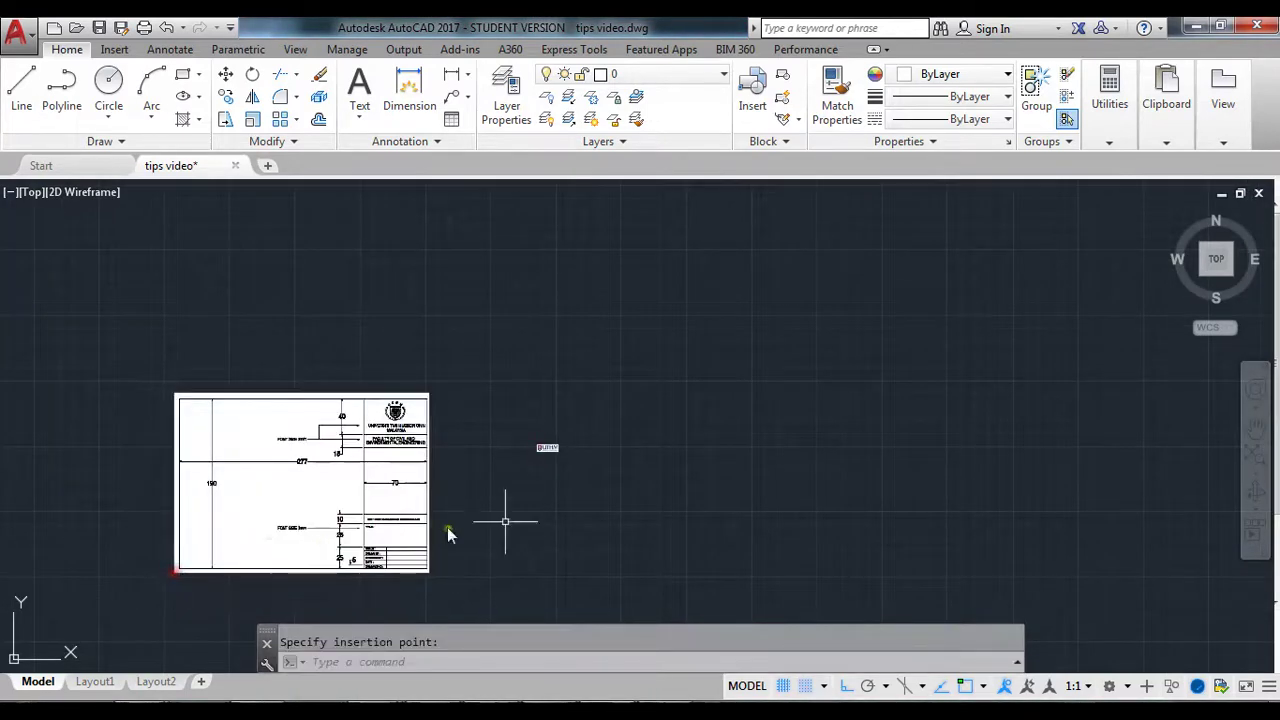
{"action": "scroll", "coordinate": [297, 530], "scroll_direction": "up", "scroll_amount": 6}
{"action": "scroll", "coordinate": [334, 523], "scroll_direction": "down", "scroll_amount": 4}
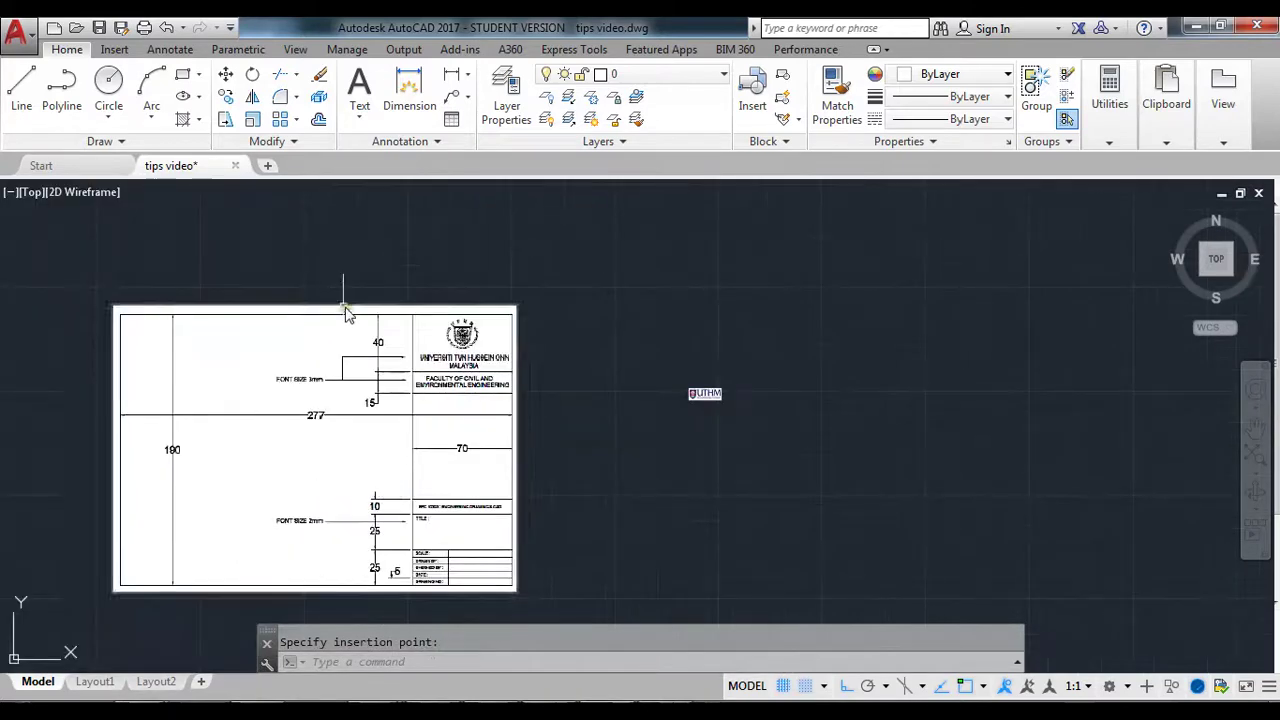
{"action": "scroll", "coordinate": [258, 425], "scroll_direction": "up", "scroll_amount": 2}
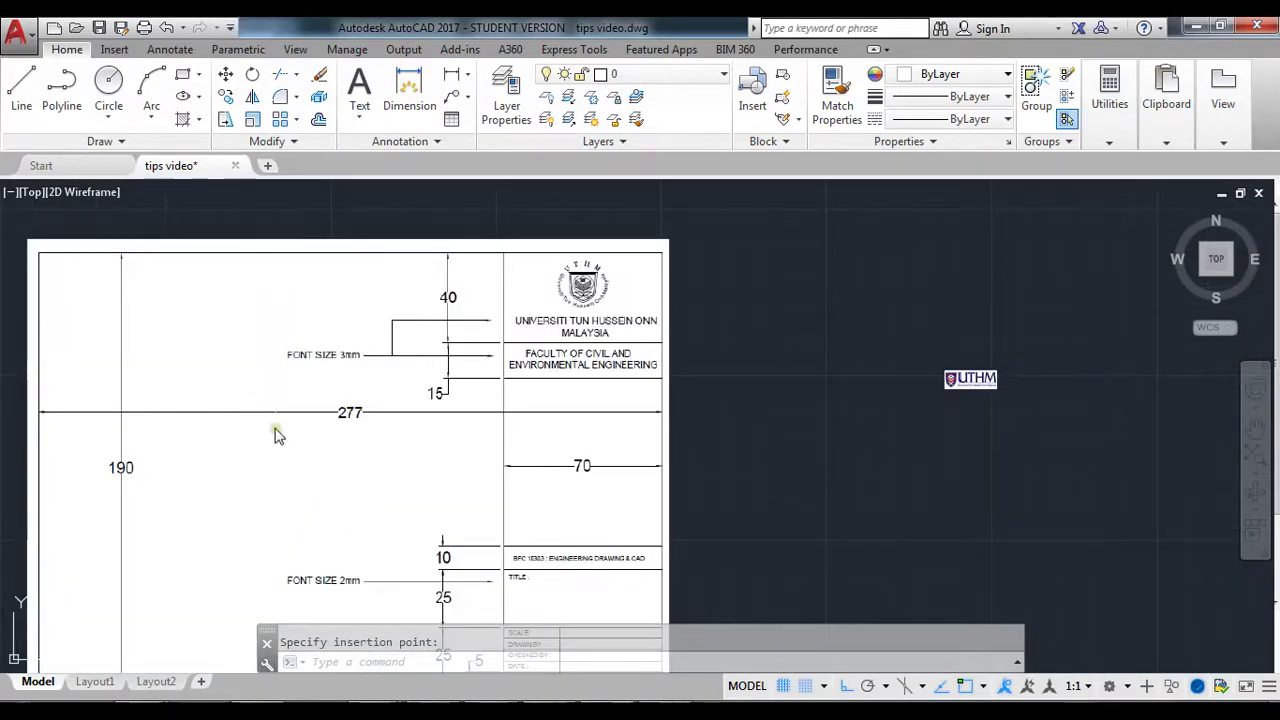
{"action": "scroll", "coordinate": [380, 398], "scroll_direction": "down", "scroll_amount": 2}
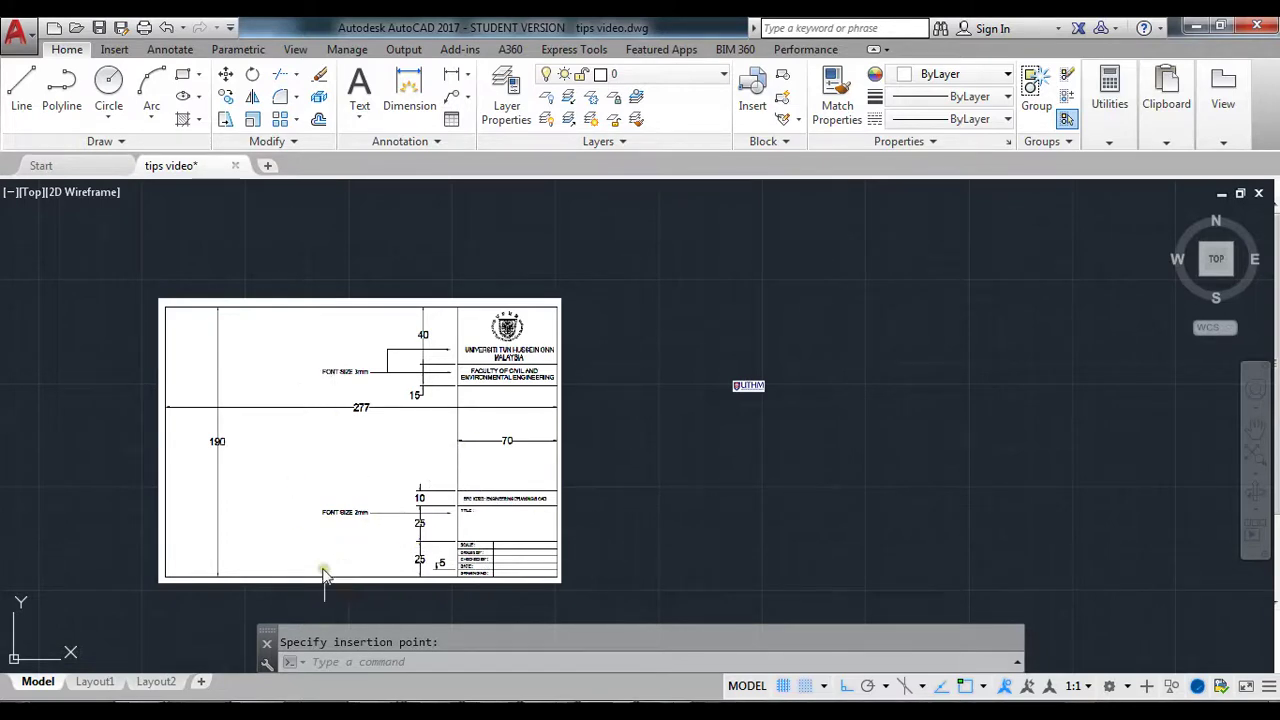
Draw the title block border's bottom edge 277 long and right edge 190 high, in empty space right of the pasted figure
{"action": "left_click", "coordinate": [404, 656]}
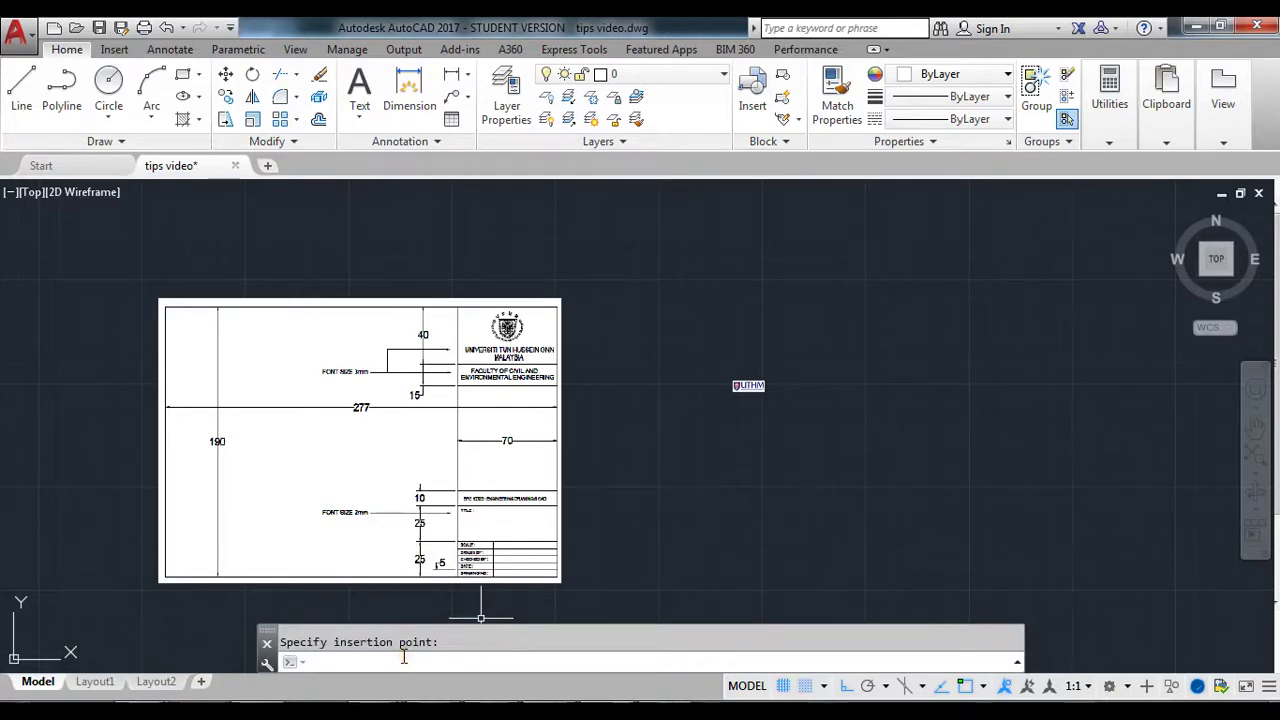
{"action": "type", "text": "l"}
{"action": "key", "text": "Return"}
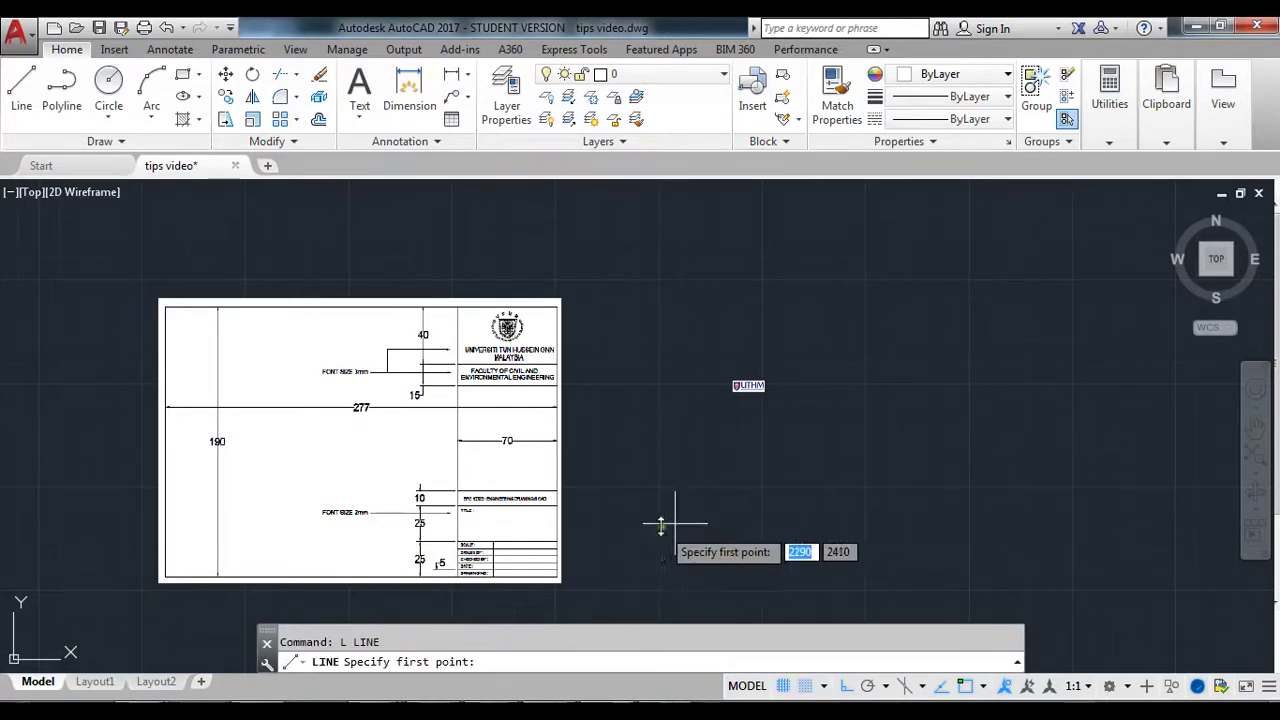
{"action": "left_click", "coordinate": [848, 545]}
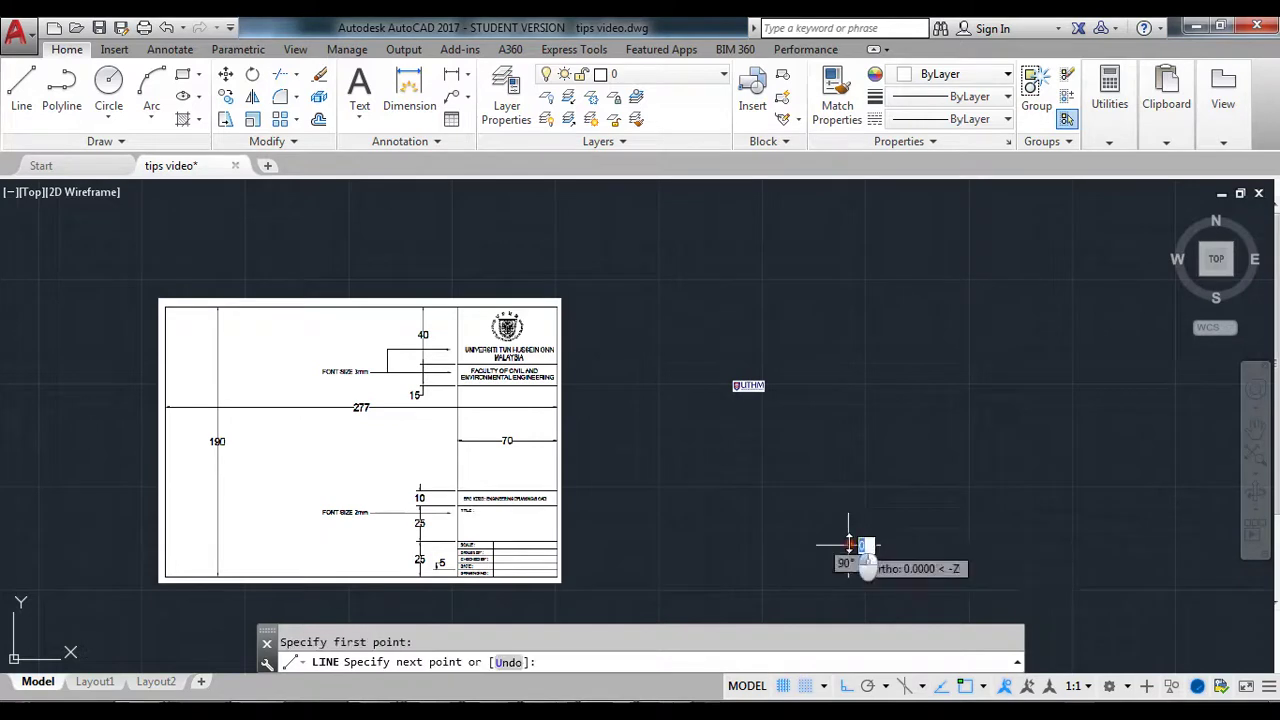
{"action": "type", "text": "2"}
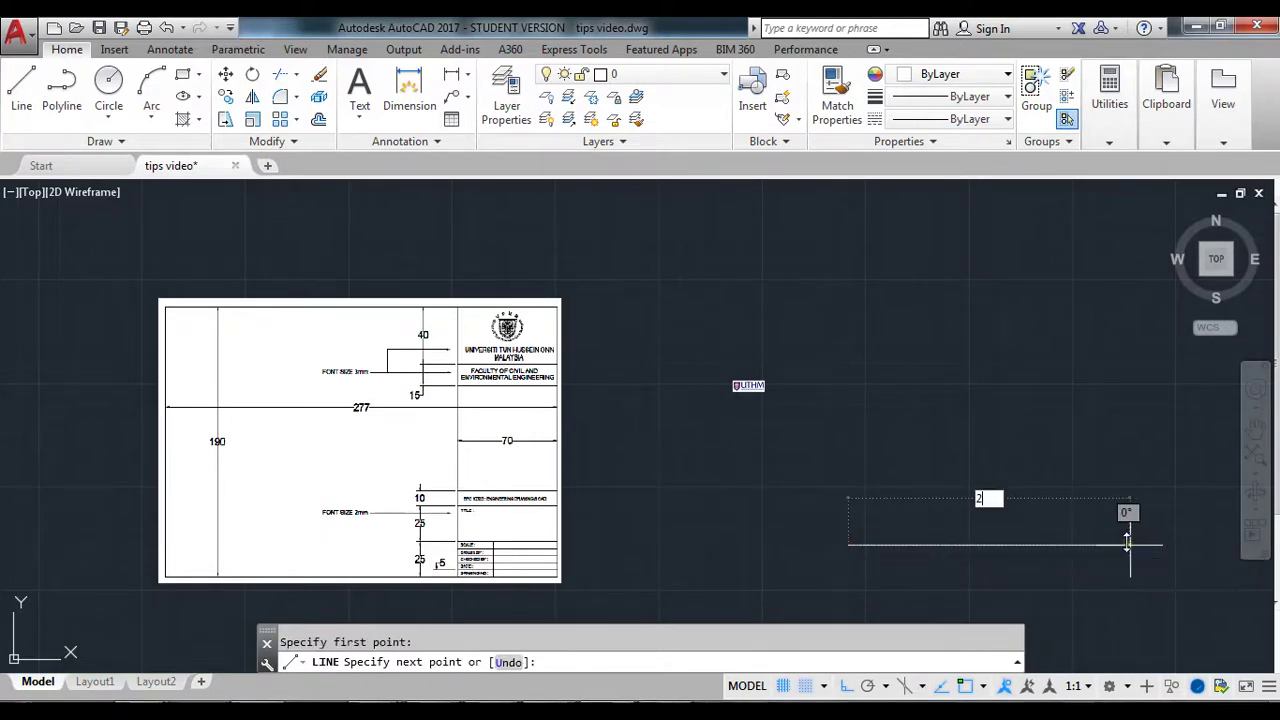
{"action": "type", "text": "77"}
{"action": "key", "text": "Return"}
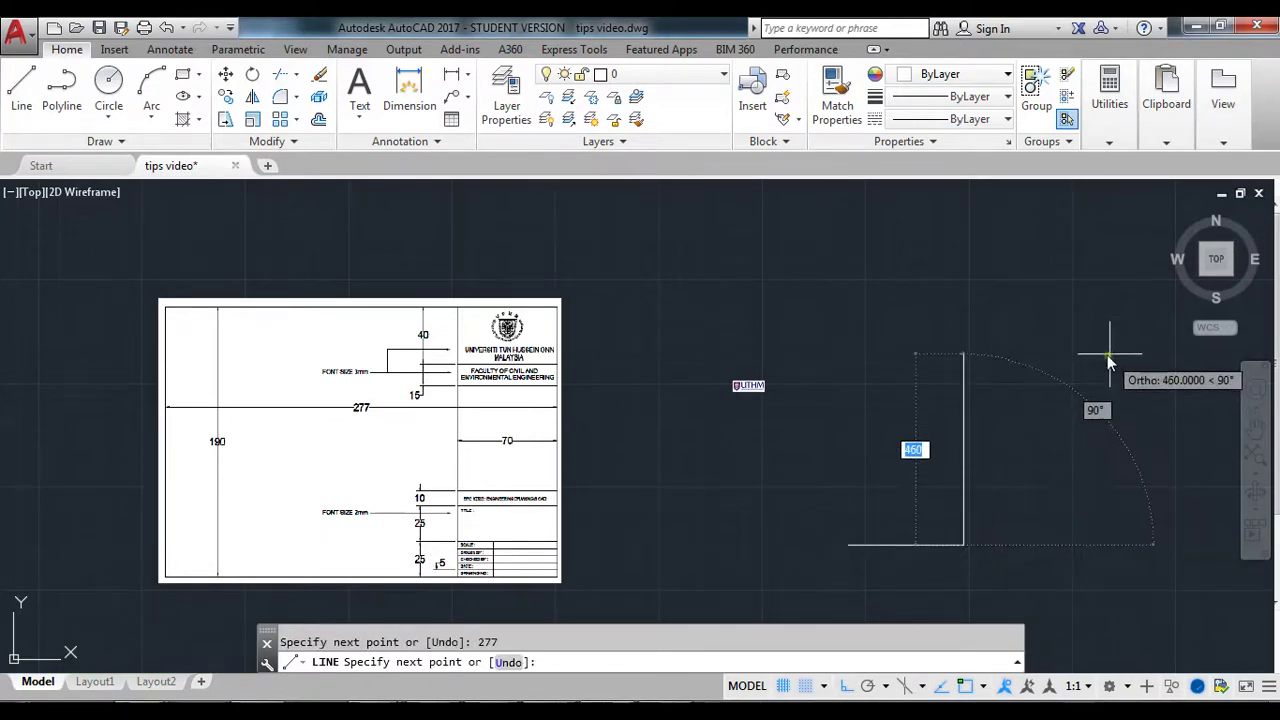
{"action": "type", "text": "190"}
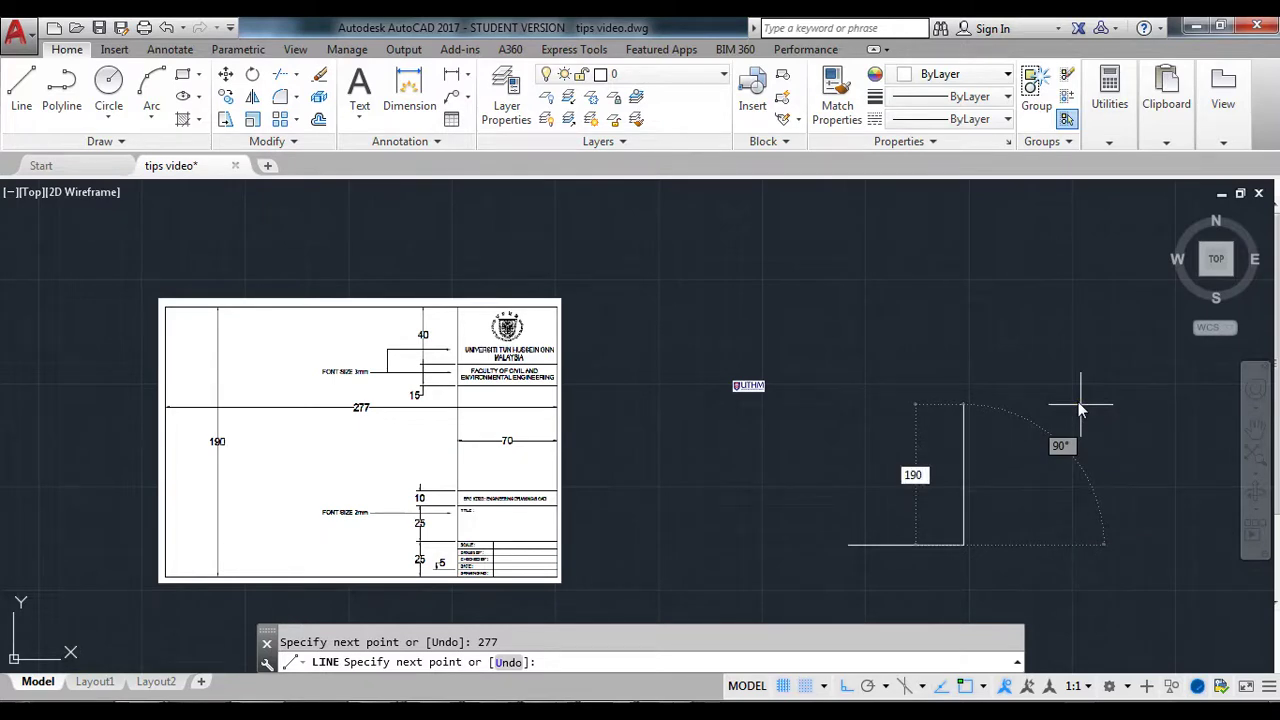
{"action": "key", "text": "Return"}
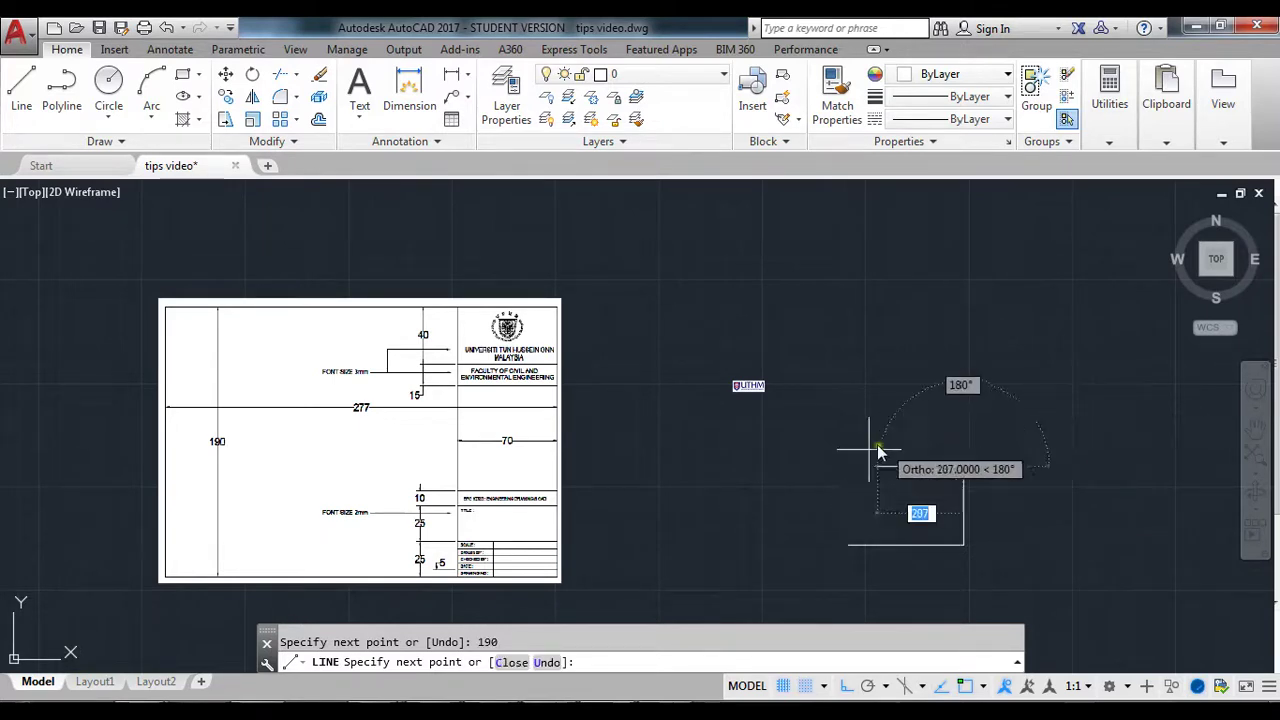
Complete the rectangular border with a 277 top edge and a 190 left edge back to the start point
{"action": "type", "text": "2"}
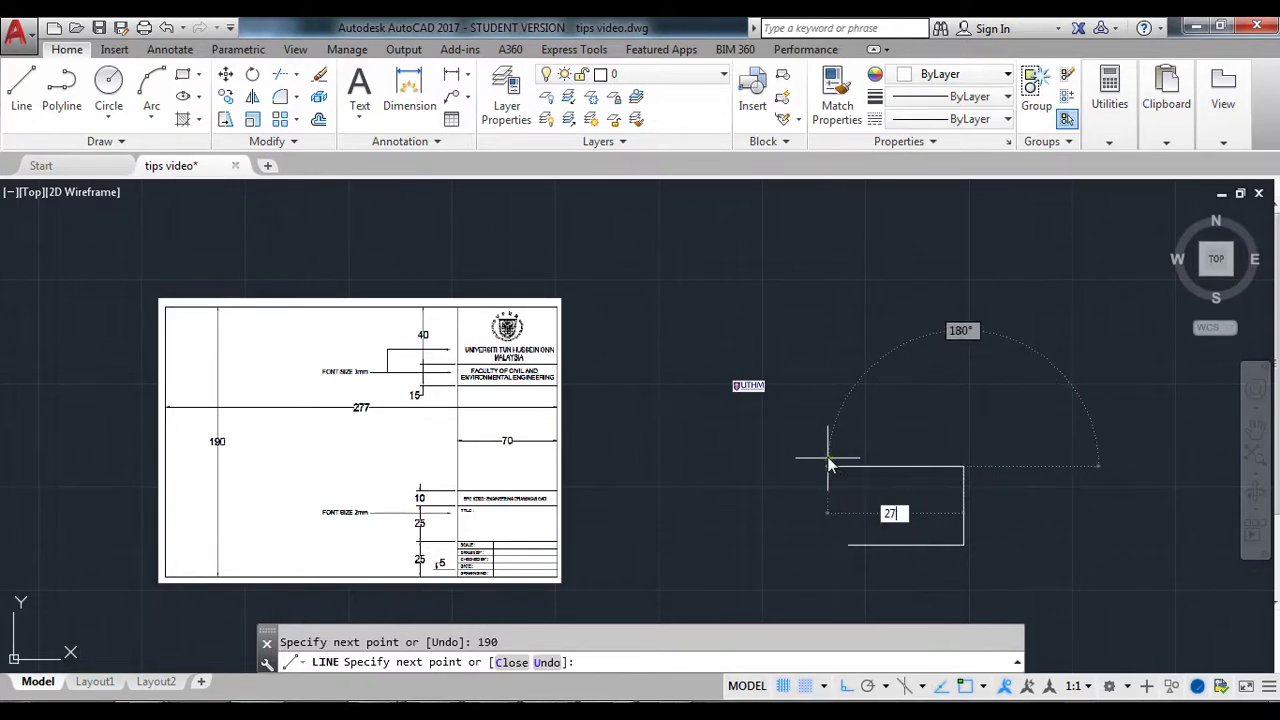
{"action": "key", "text": "Return"}
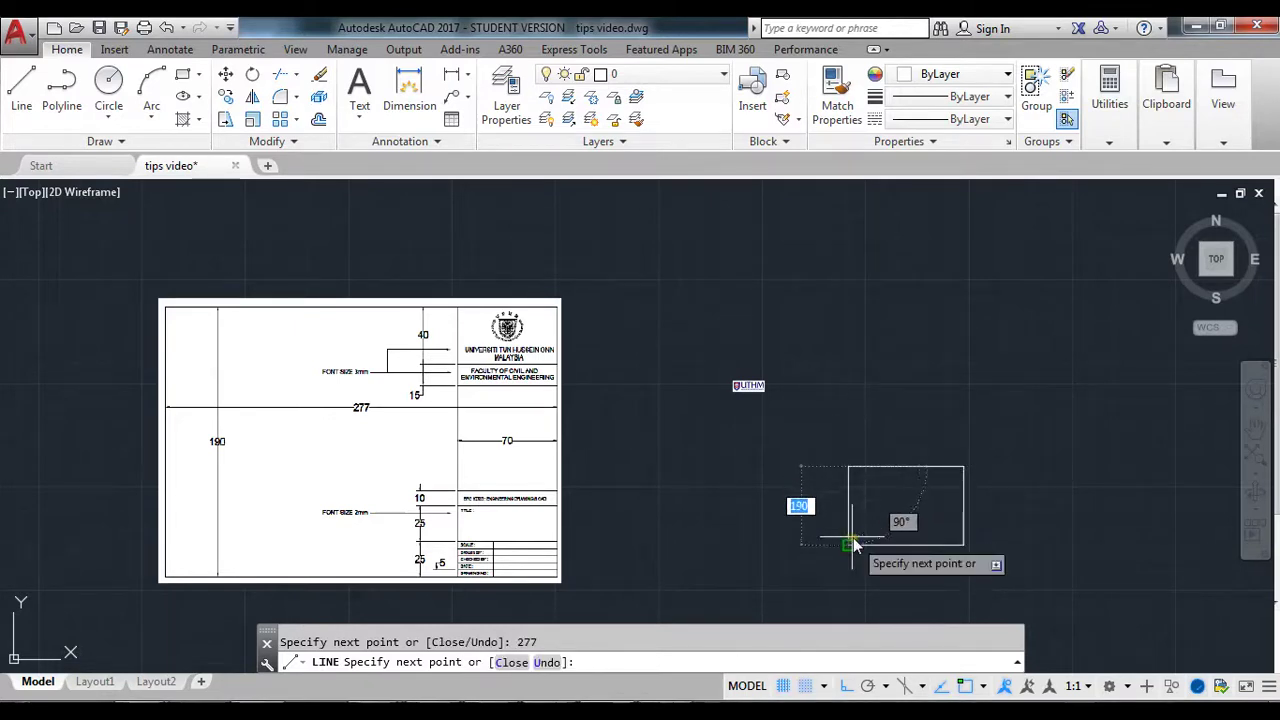
{"action": "type", "text": "190"}
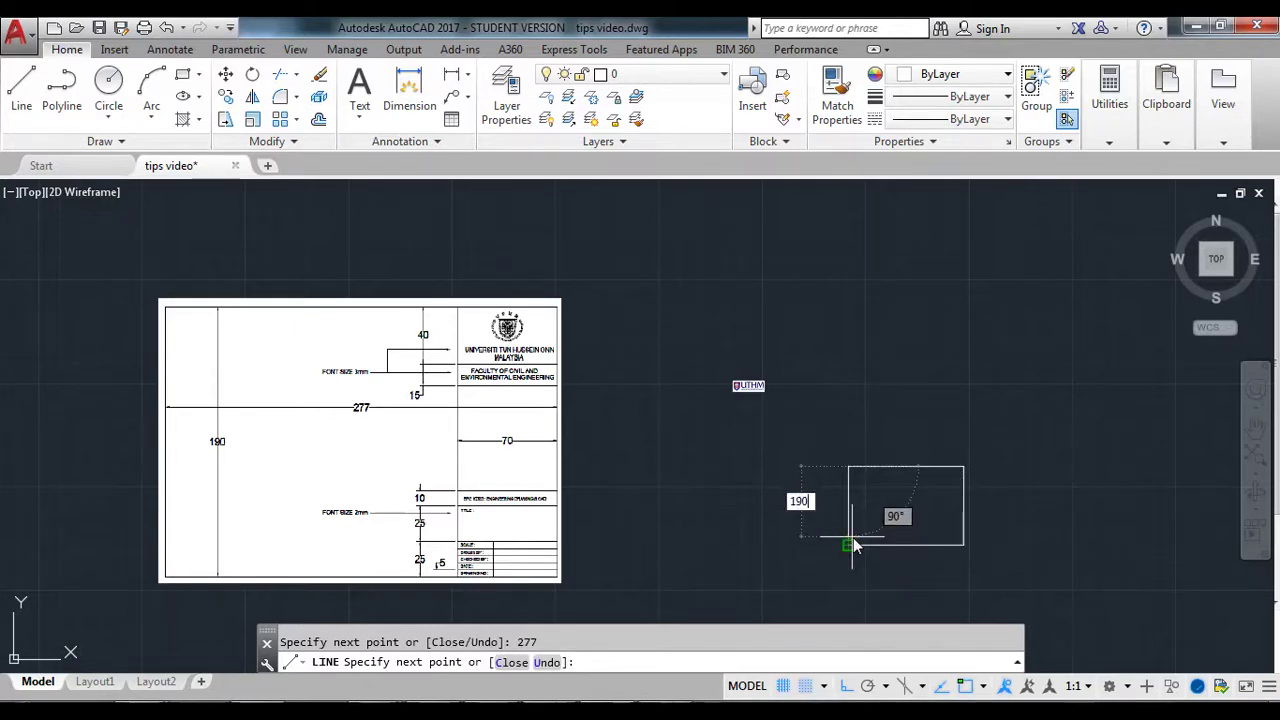
{"action": "key", "text": "Return"}
{"action": "key", "text": "Return"}
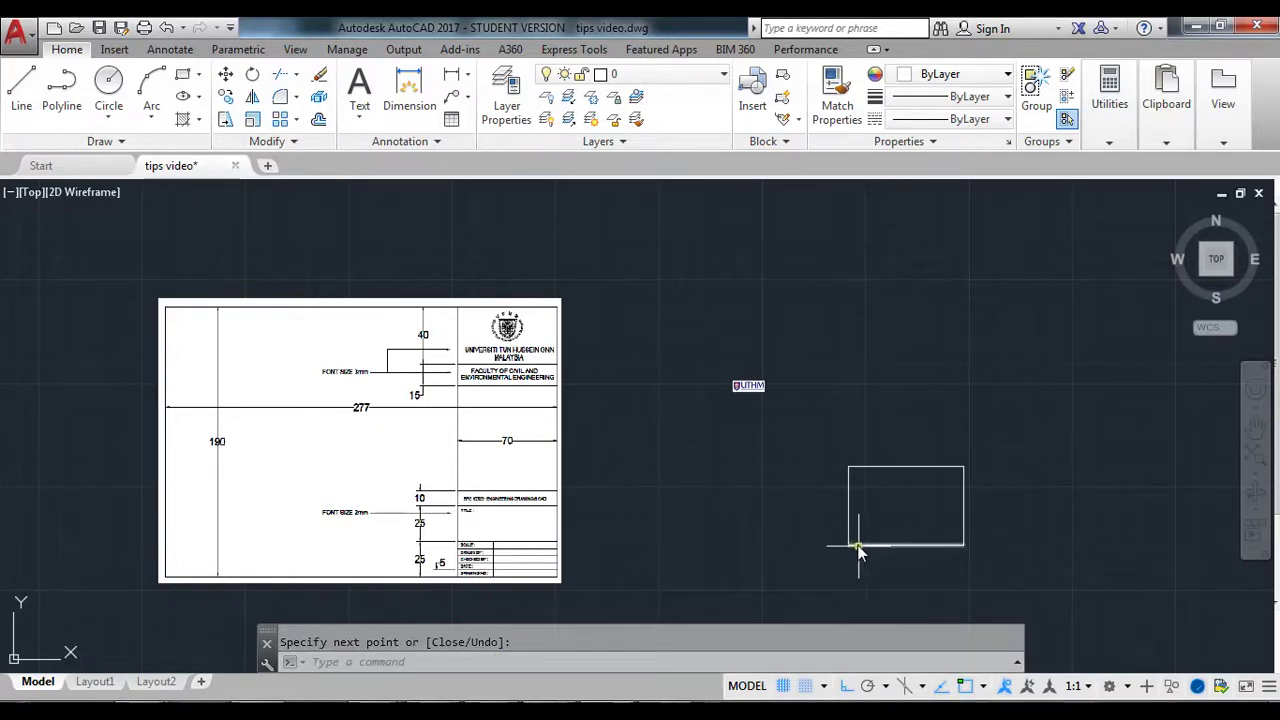
Offset the border's right edge 70 inward to create the vertical divider of the information column
{"action": "scroll", "coordinate": [894, 543], "scroll_direction": "down", "scroll_amount": 2}
{"action": "scroll", "coordinate": [903, 544], "scroll_direction": "up", "scroll_amount": 4}
{"action": "scroll", "coordinate": [903, 544], "scroll_direction": "down", "scroll_amount": 2}
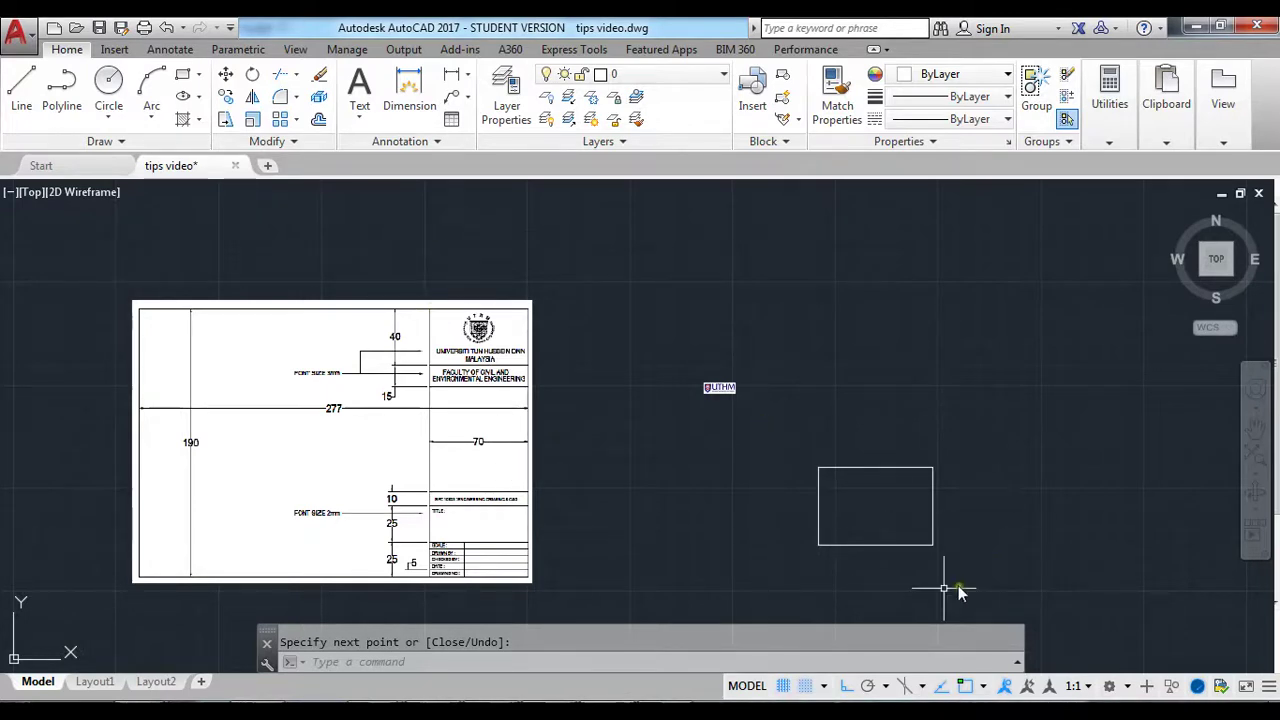
{"action": "left_click", "coordinate": [485, 662]}
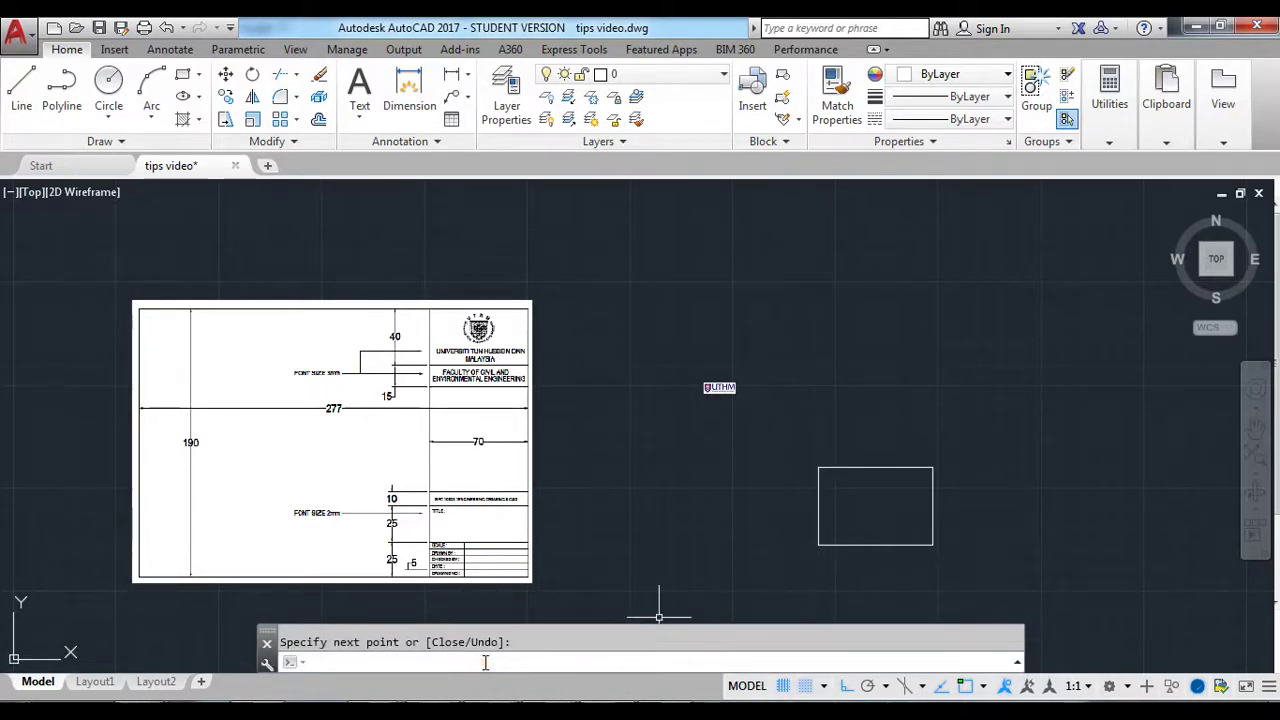
{"action": "type", "text": "of"}
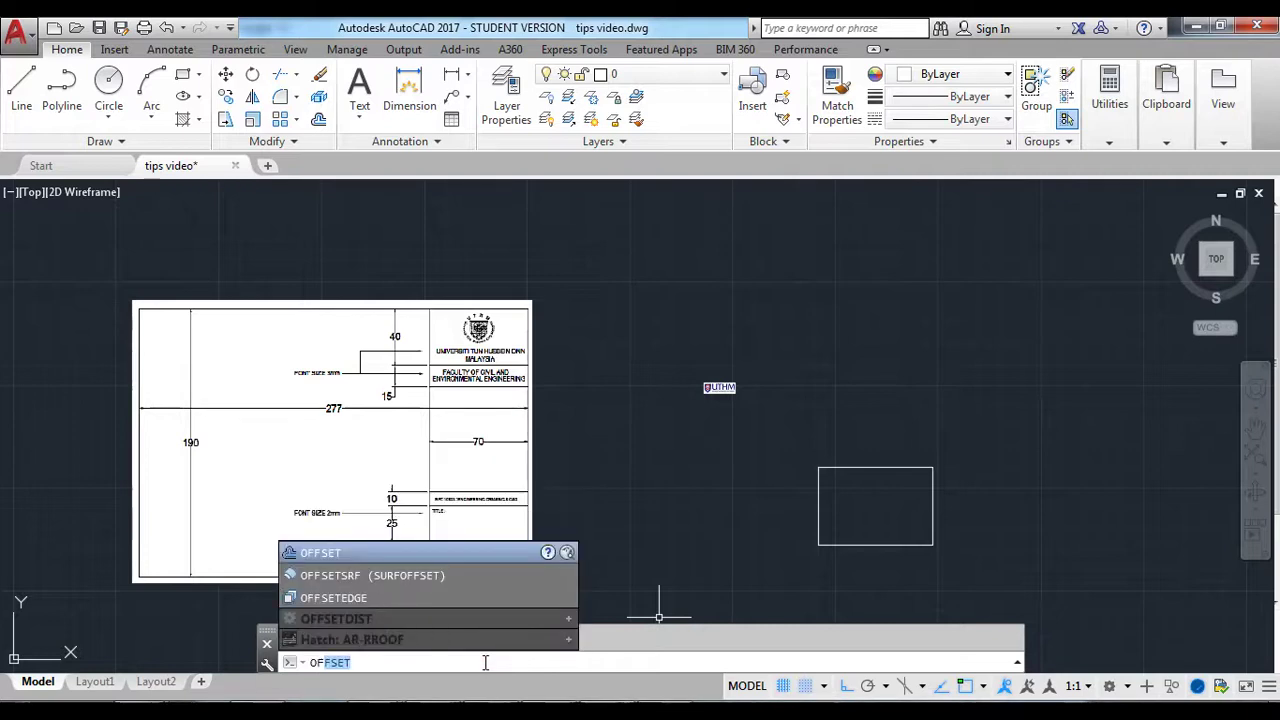
{"action": "type", "text": "fset"}
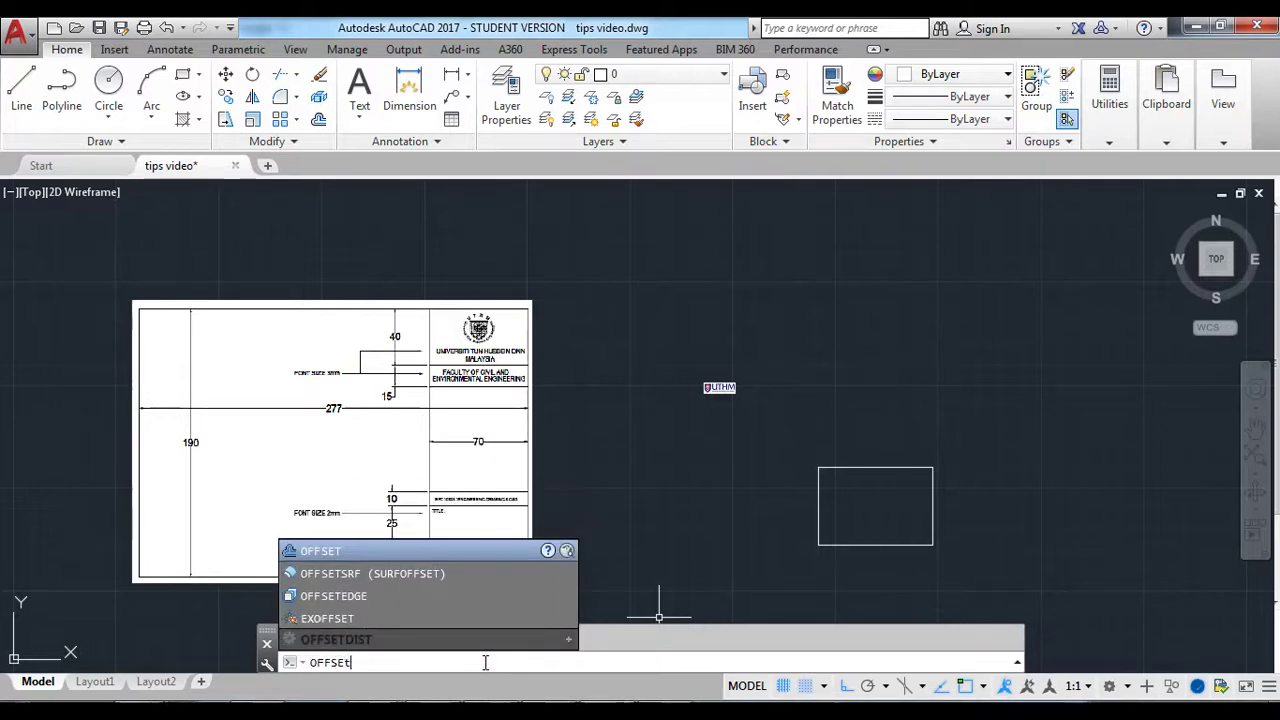
{"action": "key", "text": "Return"}
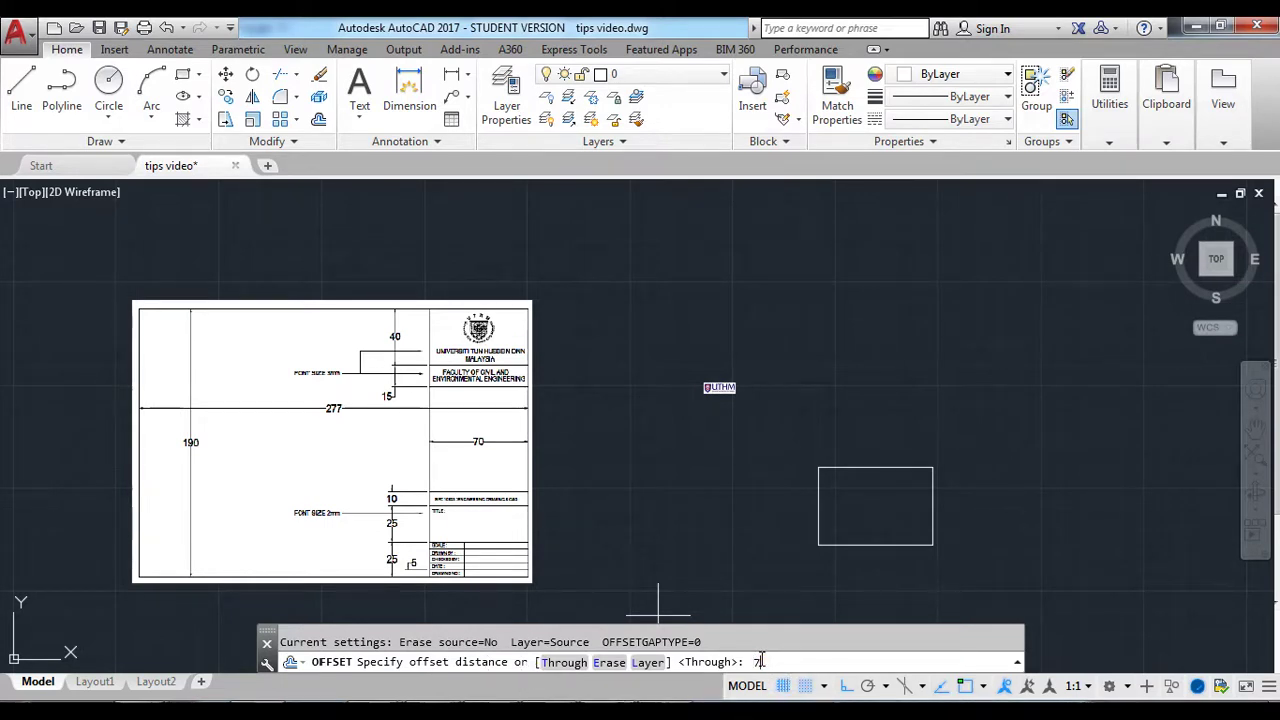
{"action": "key", "text": "Return"}
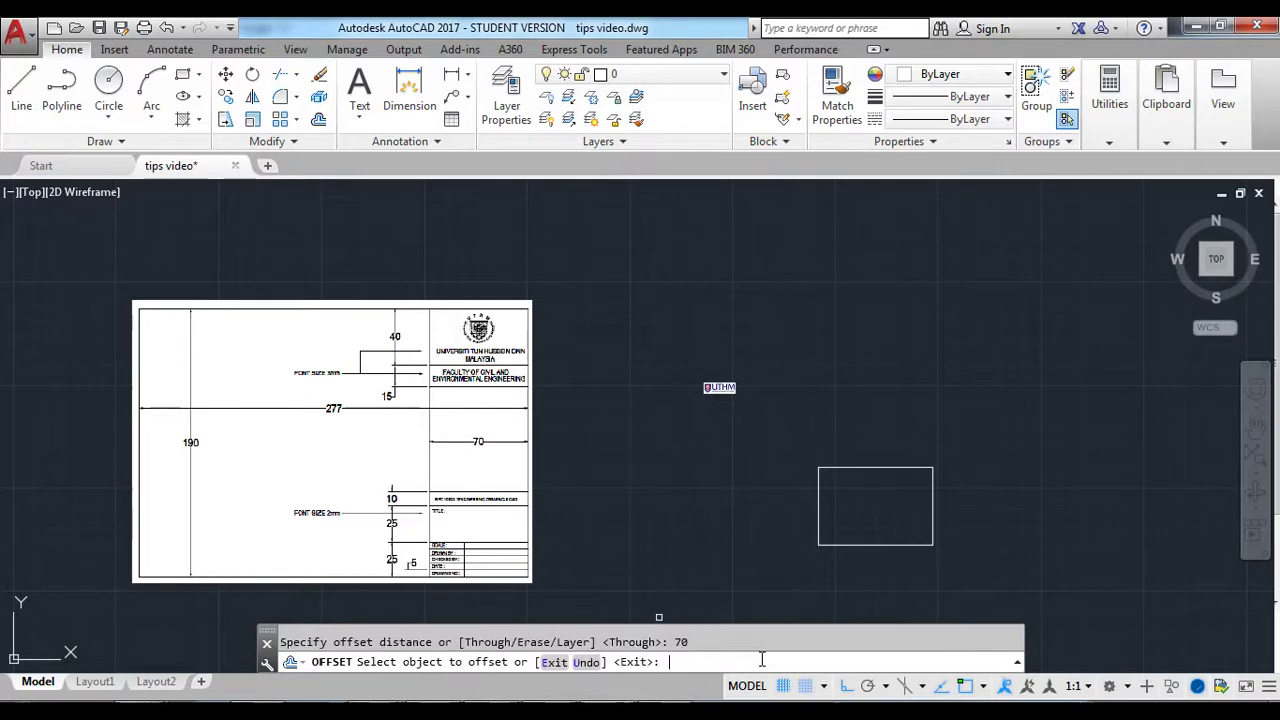
{"action": "left_click", "coordinate": [931, 503]}
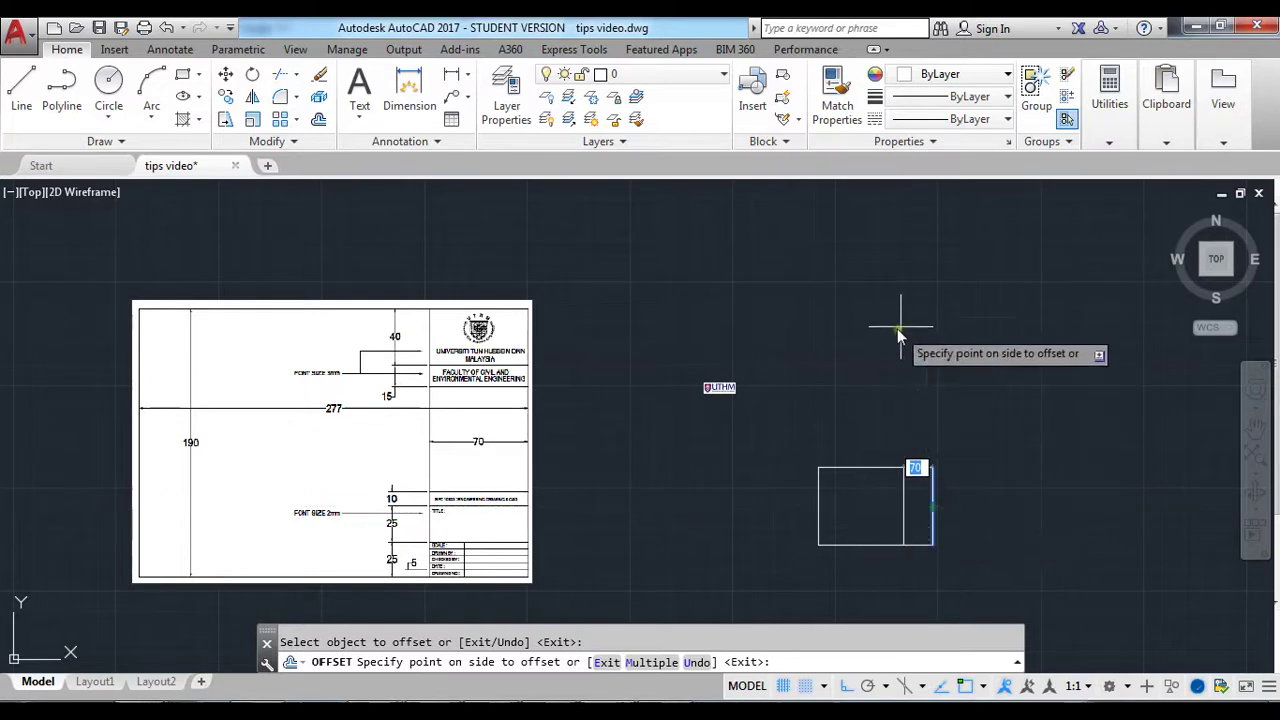
{"action": "left_click", "coordinate": [904, 518]}
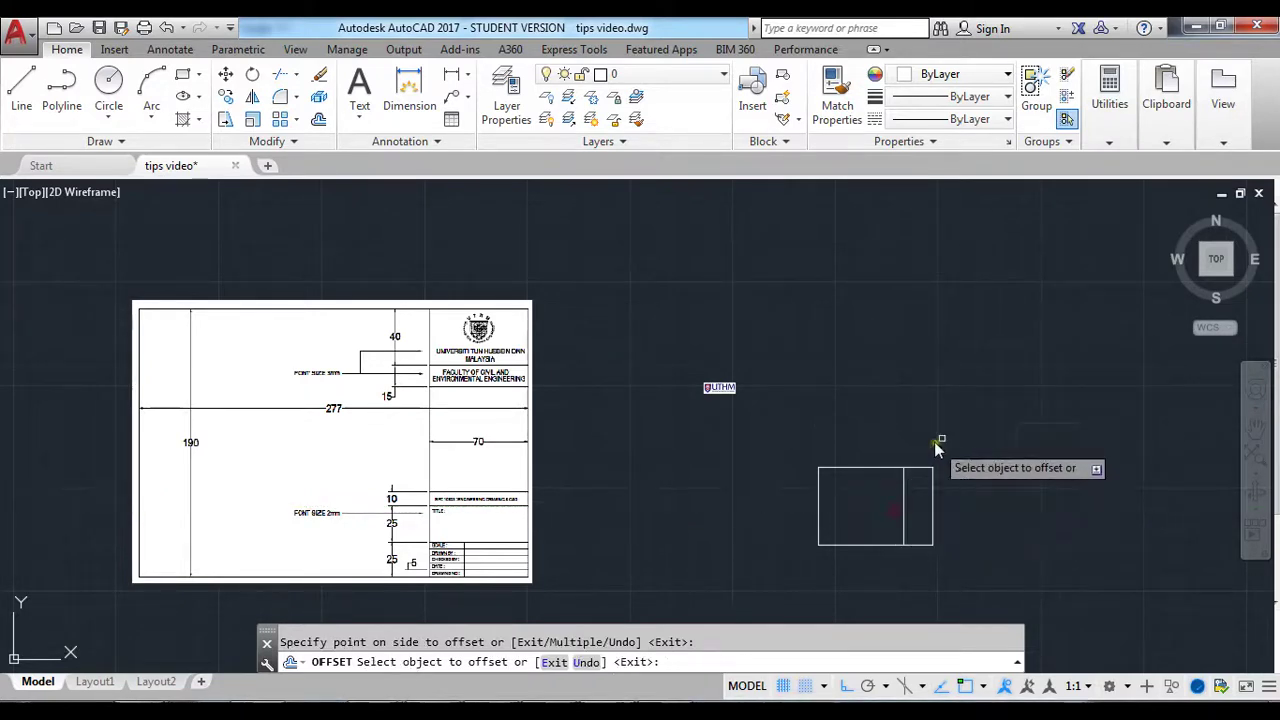
{"action": "key", "text": "Return"}
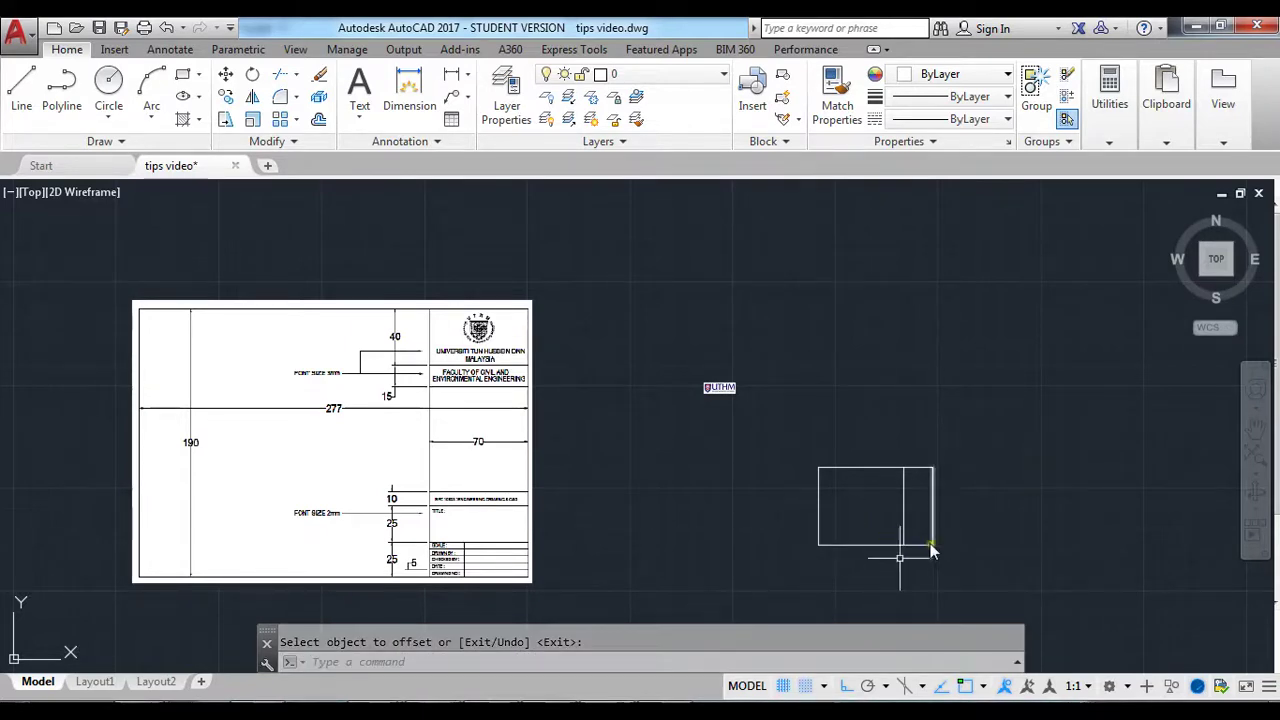
Offset the border's bottom edge 5 upward to create the first row line of the information table
{"action": "scroll", "coordinate": [417, 566], "scroll_direction": "up", "scroll_amount": 5}
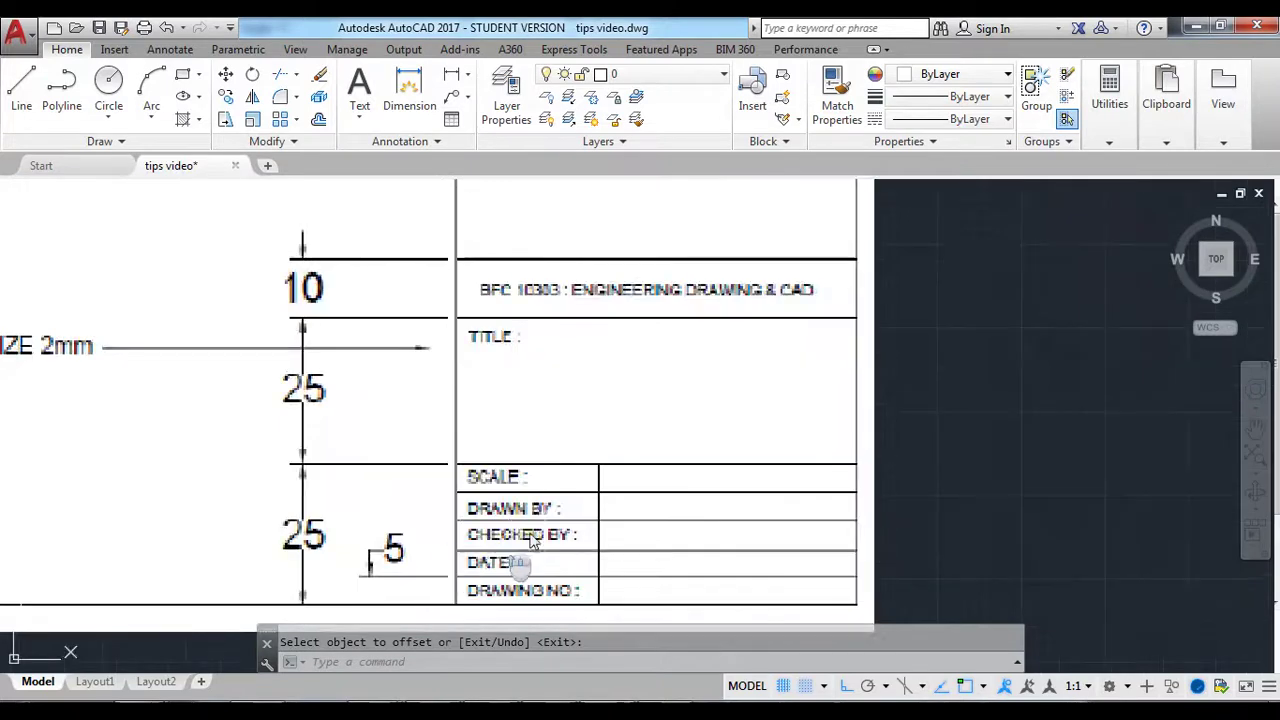
{"action": "scroll", "coordinate": [505, 560], "scroll_direction": "down", "scroll_amount": 2}
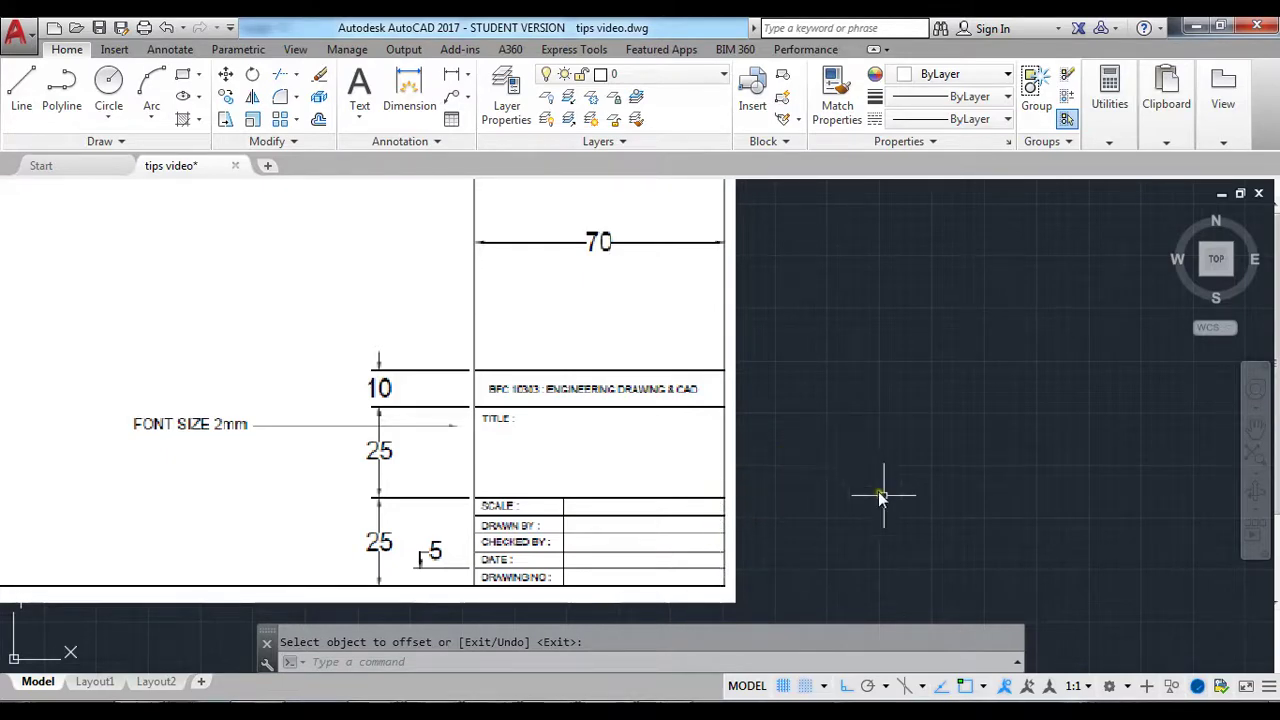
{"action": "scroll", "coordinate": [880, 500], "scroll_direction": "down", "scroll_amount": 4}
{"action": "middle_click_drag", "start_coordinate": [1187, 551], "coordinate": [866, 529]}
{"action": "scroll", "coordinate": [871, 523], "scroll_direction": "up", "scroll_amount": 8}
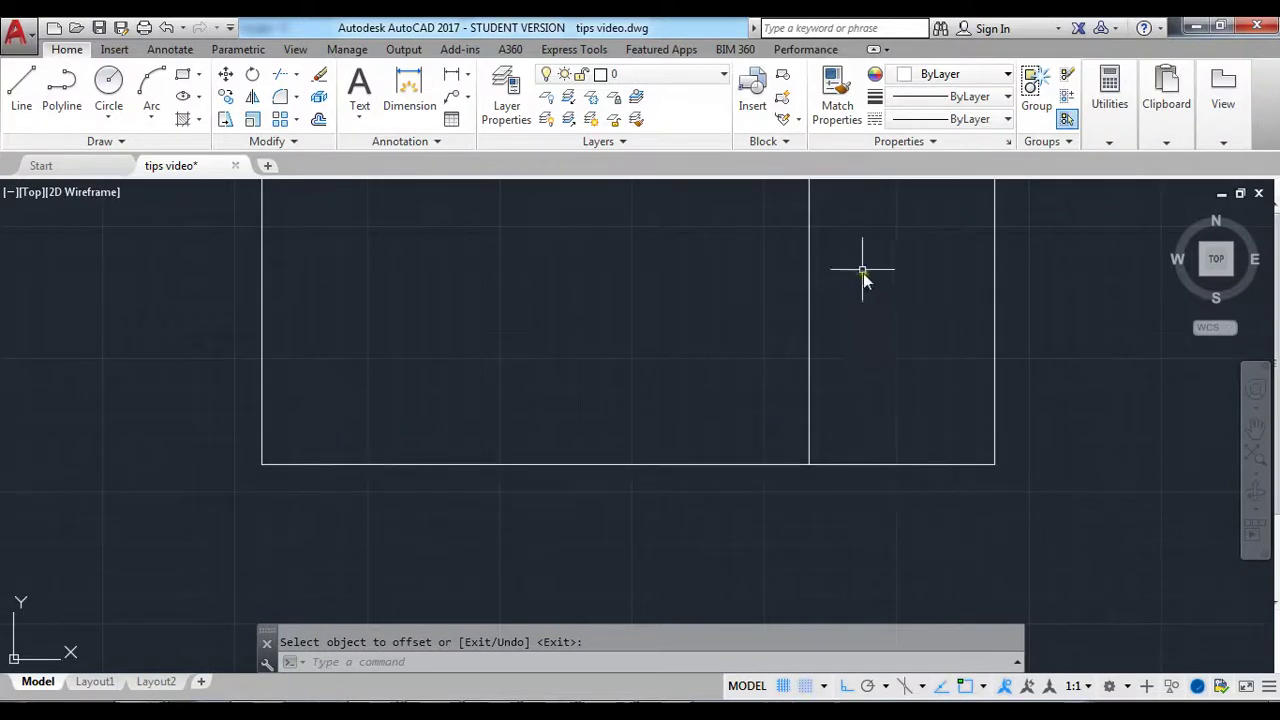
{"action": "left_click", "coordinate": [460, 663]}
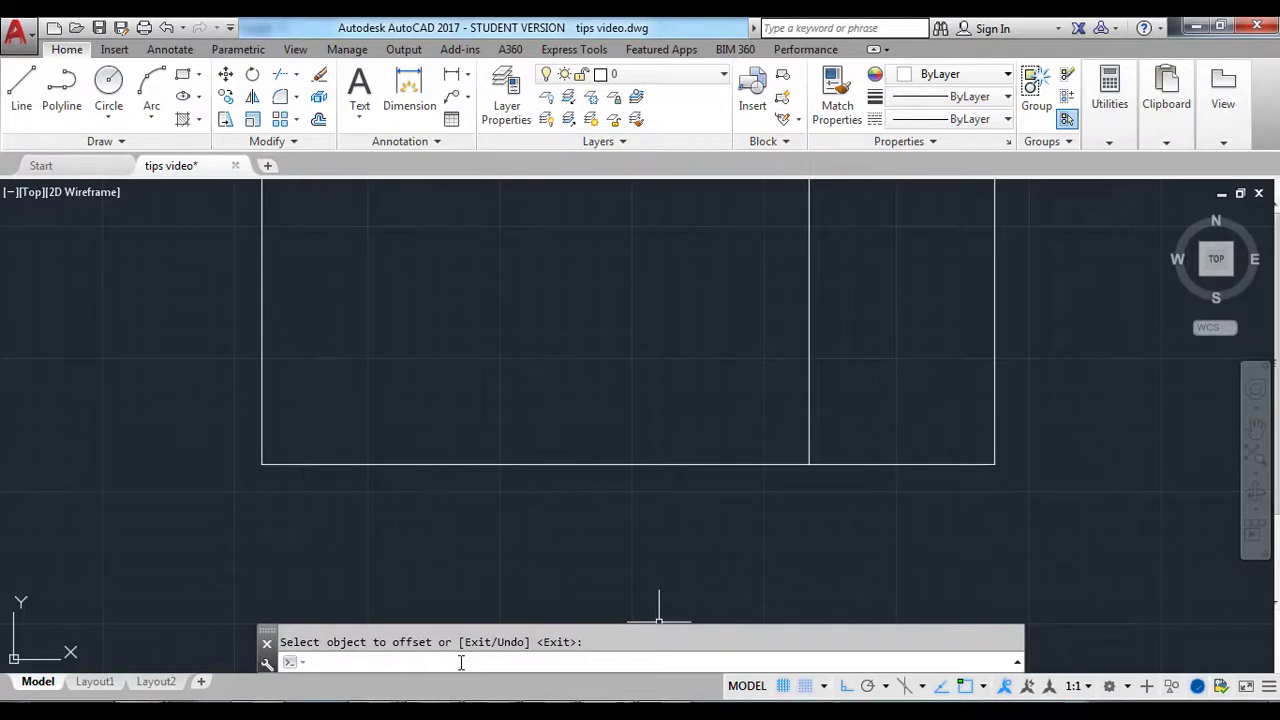
{"action": "type", "text": "offset"}
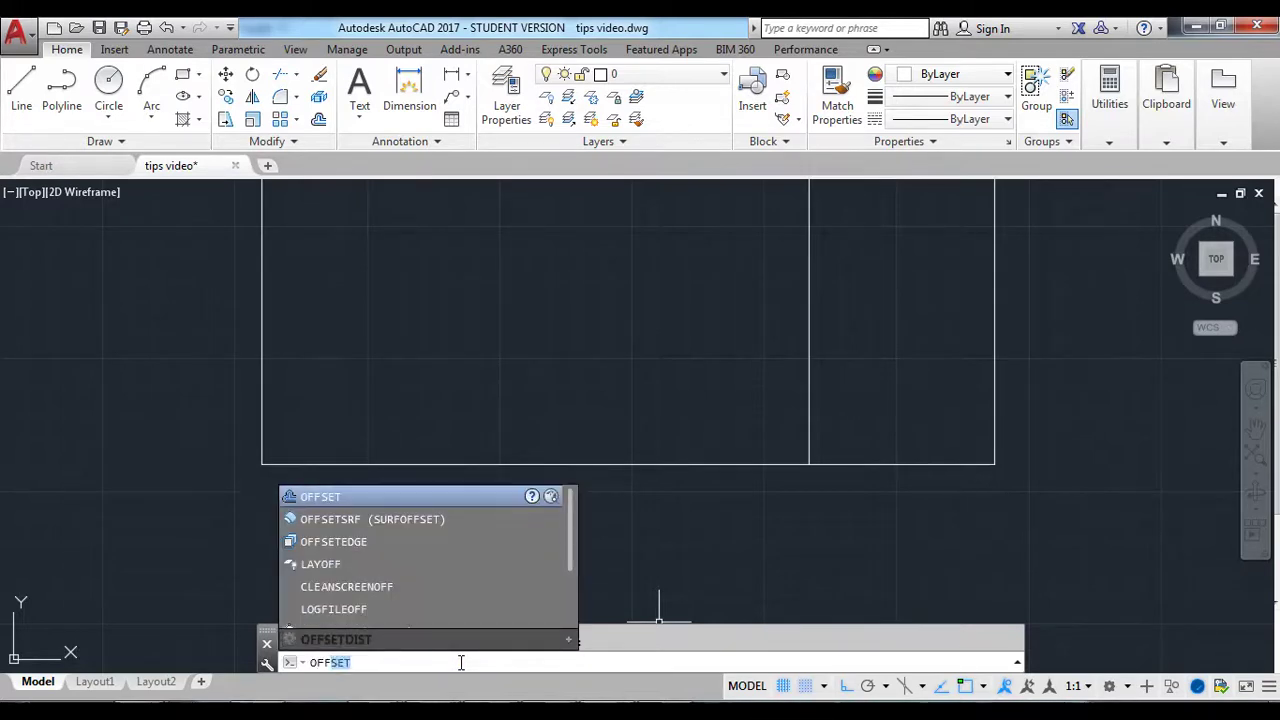
{"action": "key", "text": "Return"}
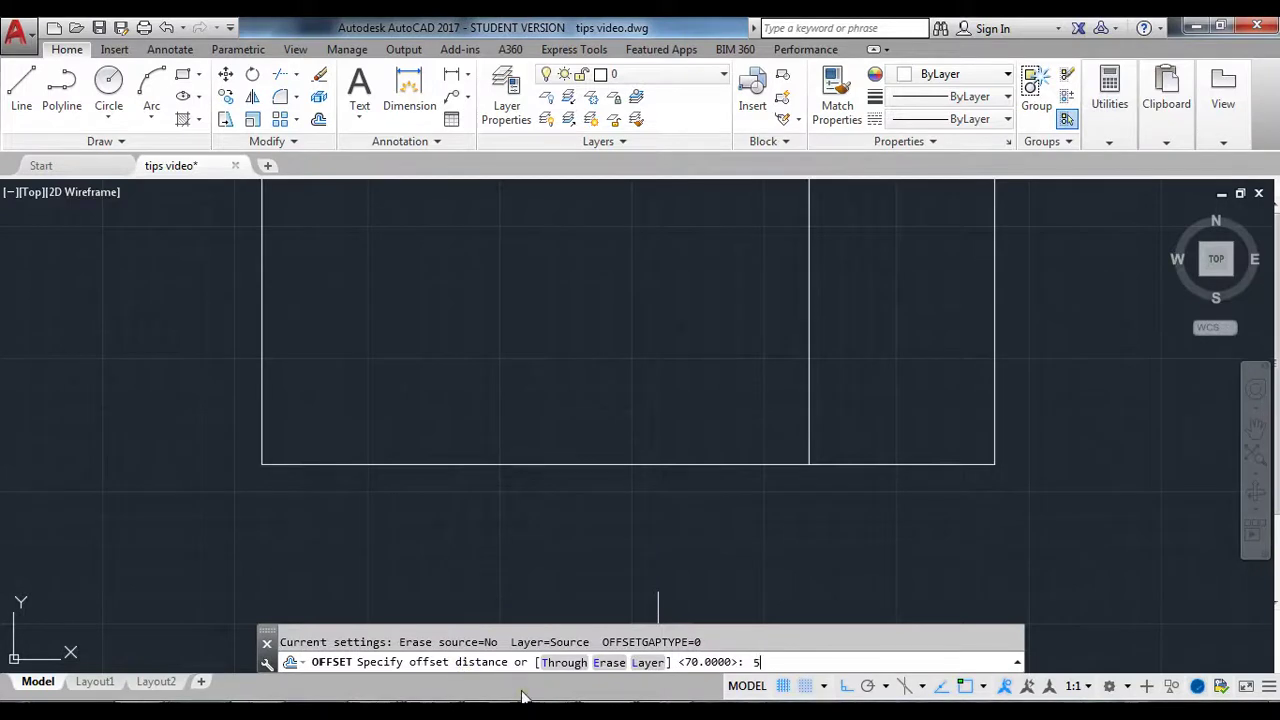
{"action": "key", "text": "Return"}
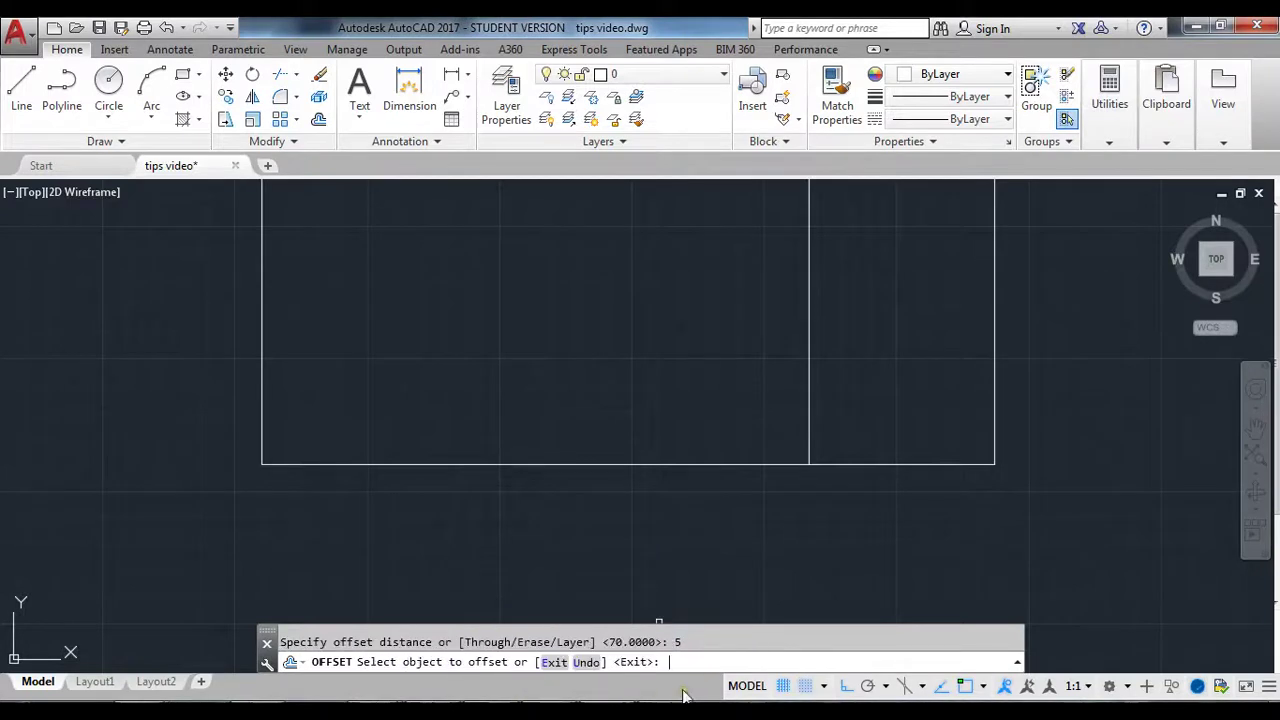
{"action": "left_click", "coordinate": [842, 463]}
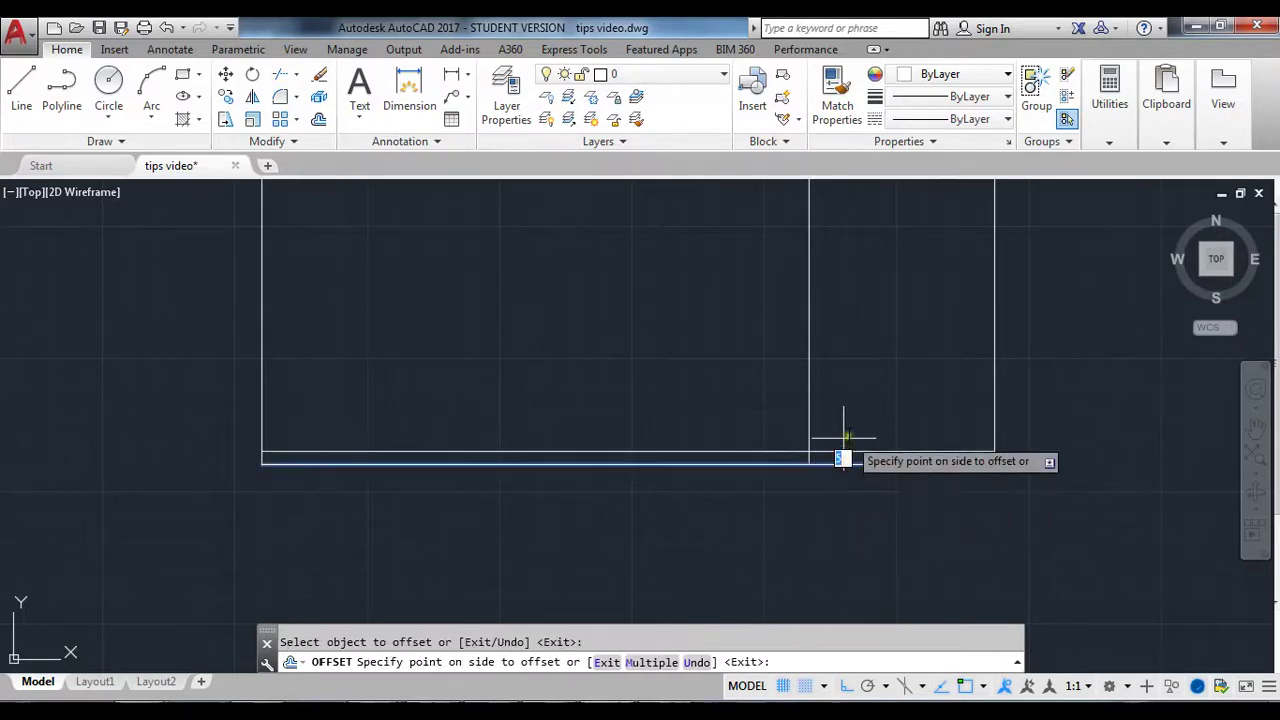
{"action": "left_click", "coordinate": [846, 447]}
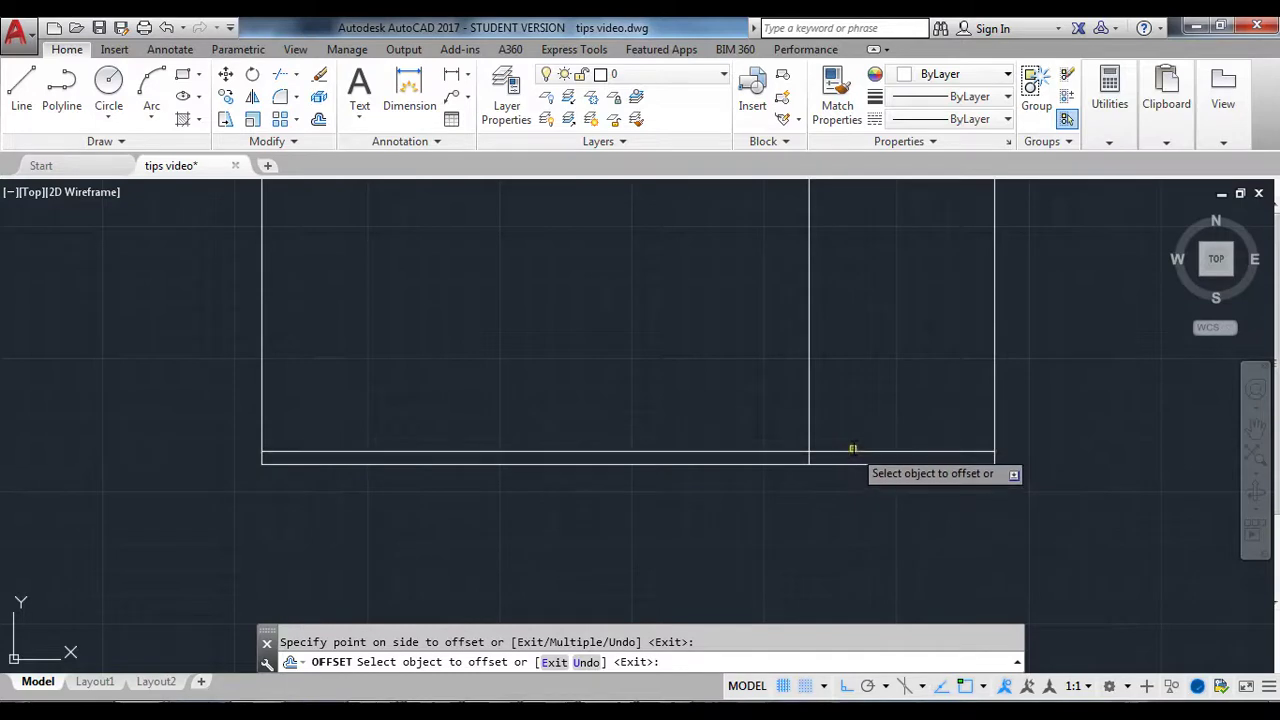
Offset each newest row line another 5 upward, adding three more row lines above the first
{"action": "left_click", "coordinate": [851, 451]}
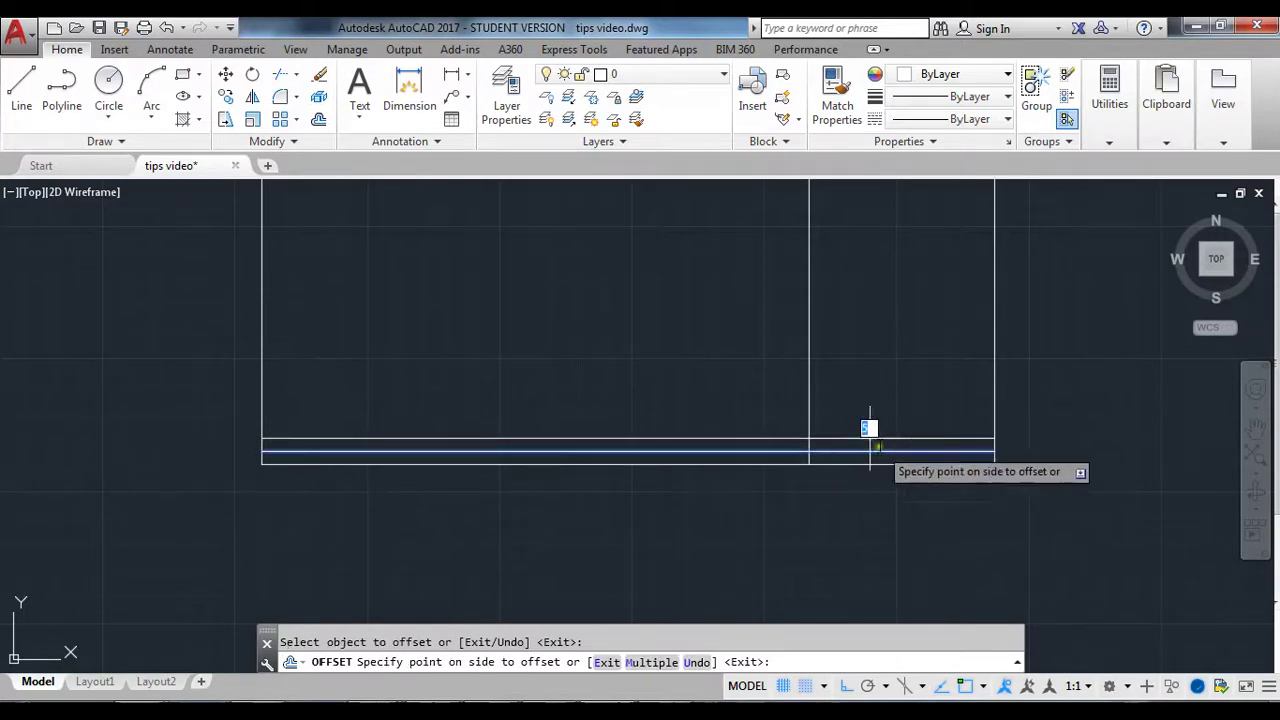
{"action": "left_click", "coordinate": [865, 432]}
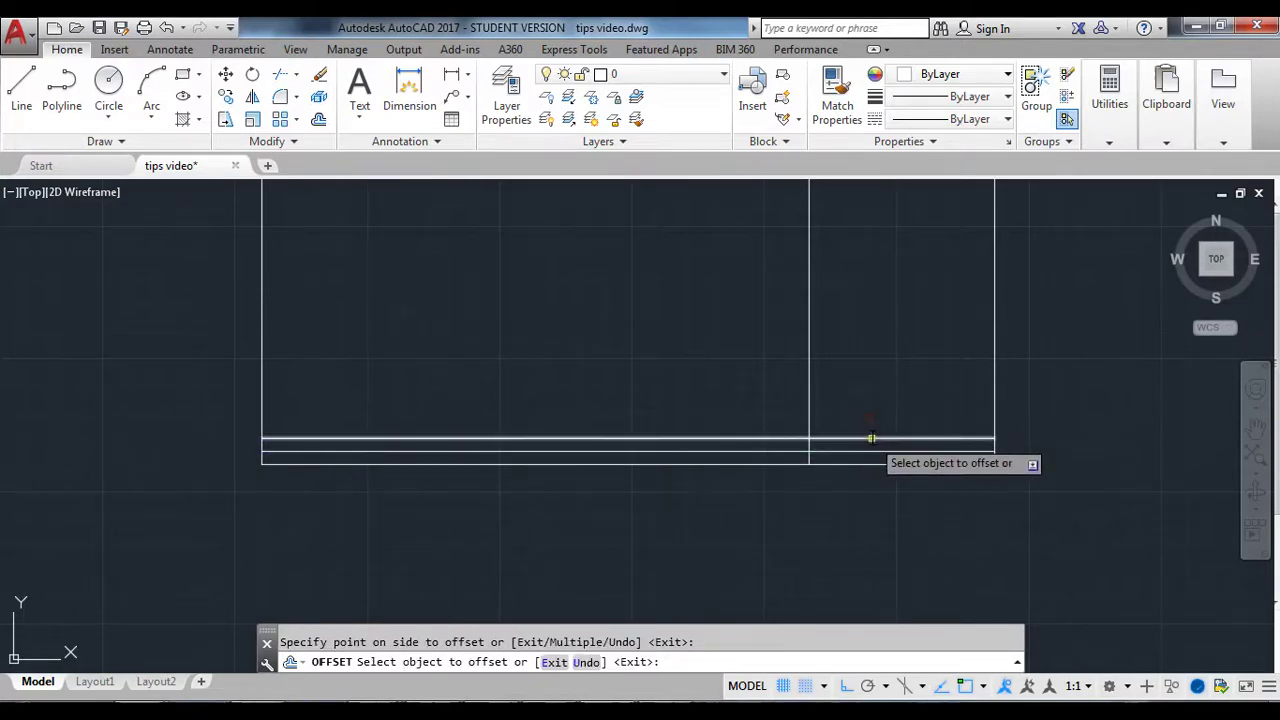
{"action": "left_click", "coordinate": [870, 437]}
{"action": "left_click", "coordinate": [868, 415]}
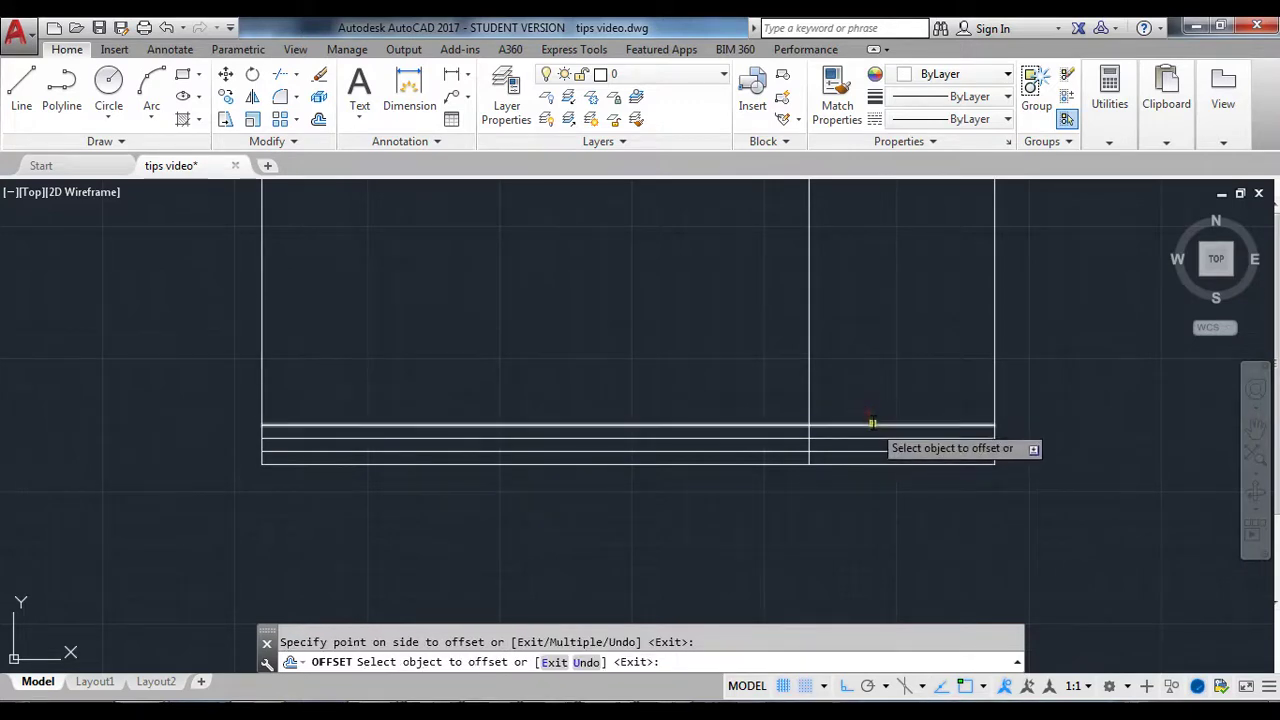
{"action": "left_click", "coordinate": [869, 426]}
{"action": "left_click", "coordinate": [870, 417]}
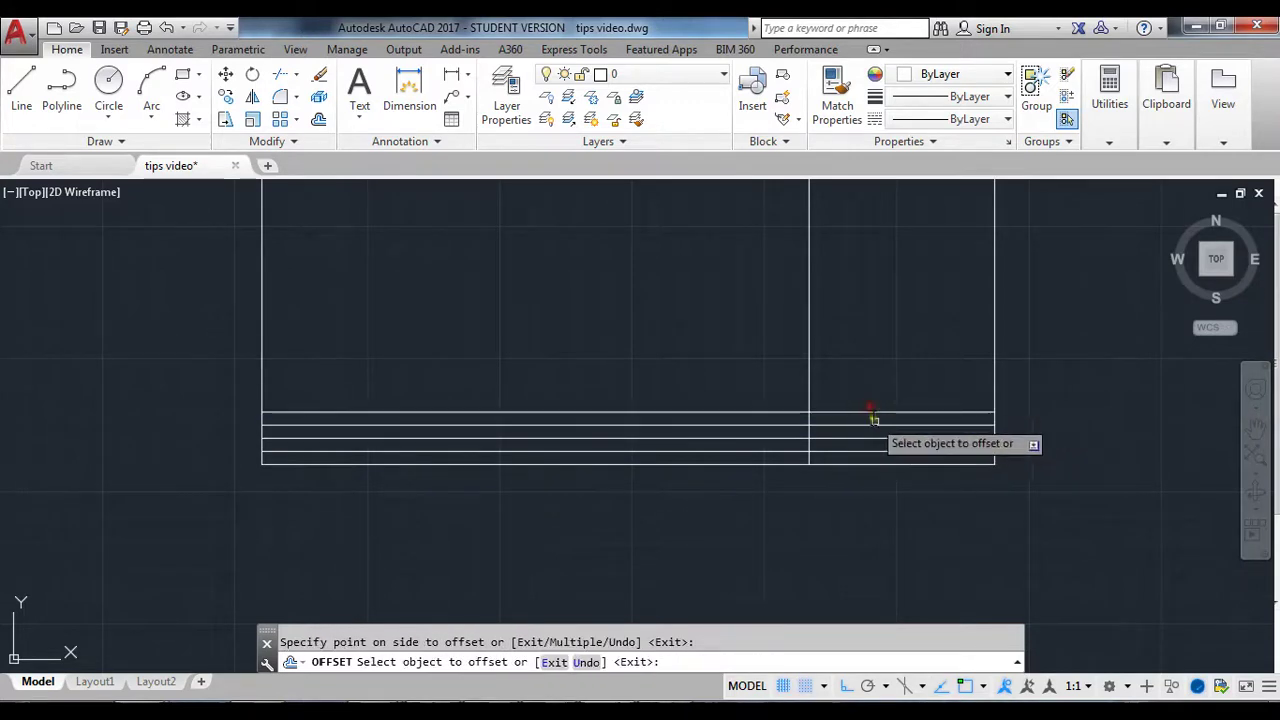
{"action": "key", "text": "Return"}
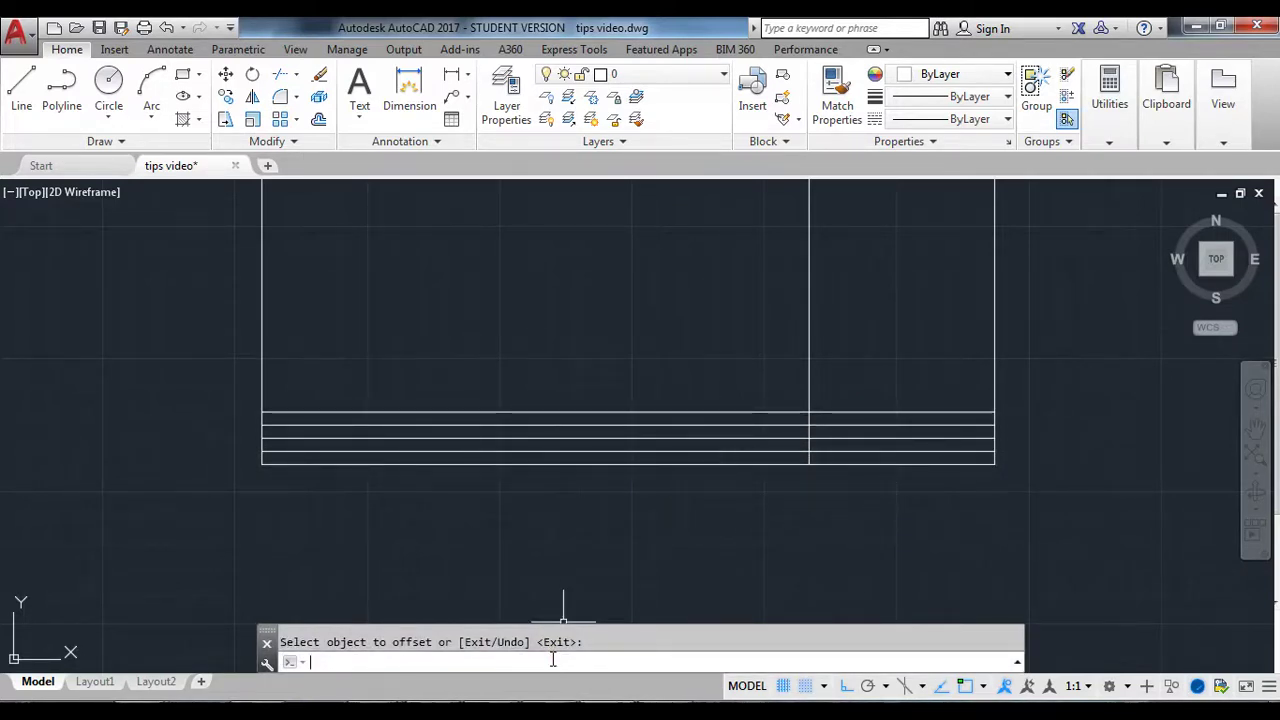
Trim the four row lines left of the vertical divider so they remain only inside the information column
{"action": "key", "text": "Return"}
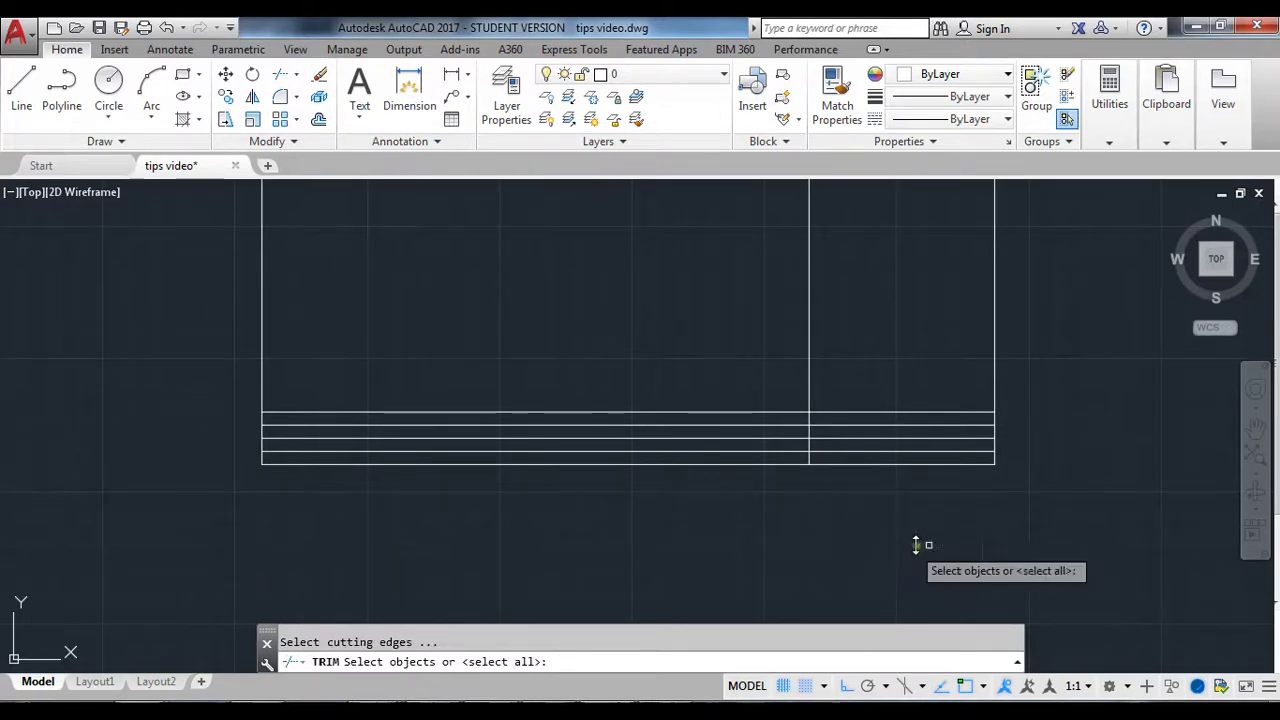
{"action": "left_click", "coordinate": [961, 538]}
{"action": "left_click", "coordinate": [700, 325]}
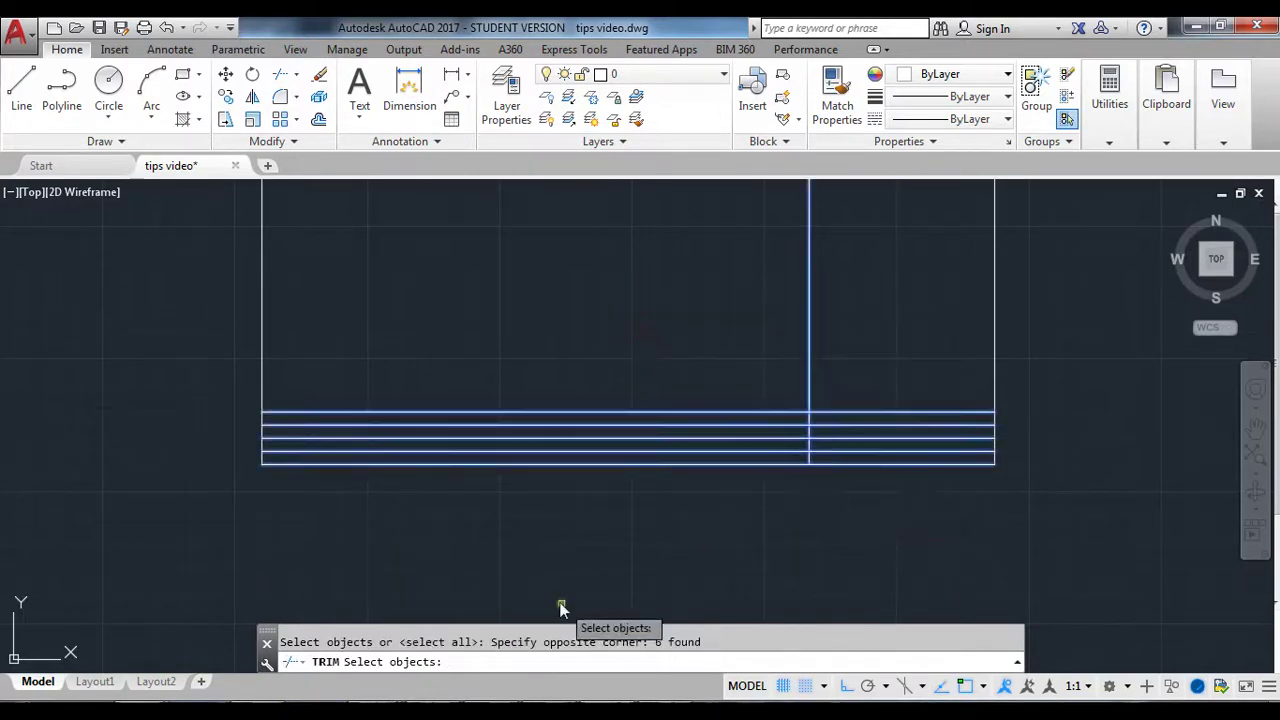
{"action": "key", "text": "Return"}
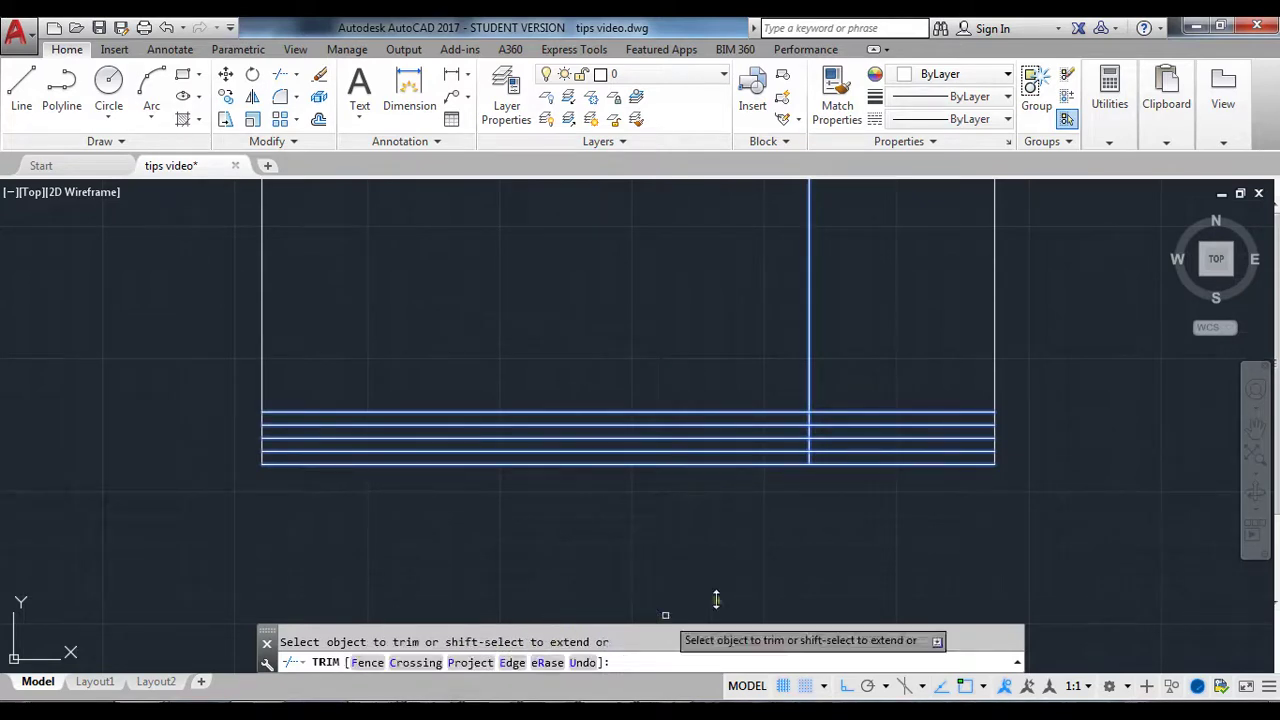
{"action": "left_click", "coordinate": [782, 455]}
{"action": "left_click", "coordinate": [734, 404]}
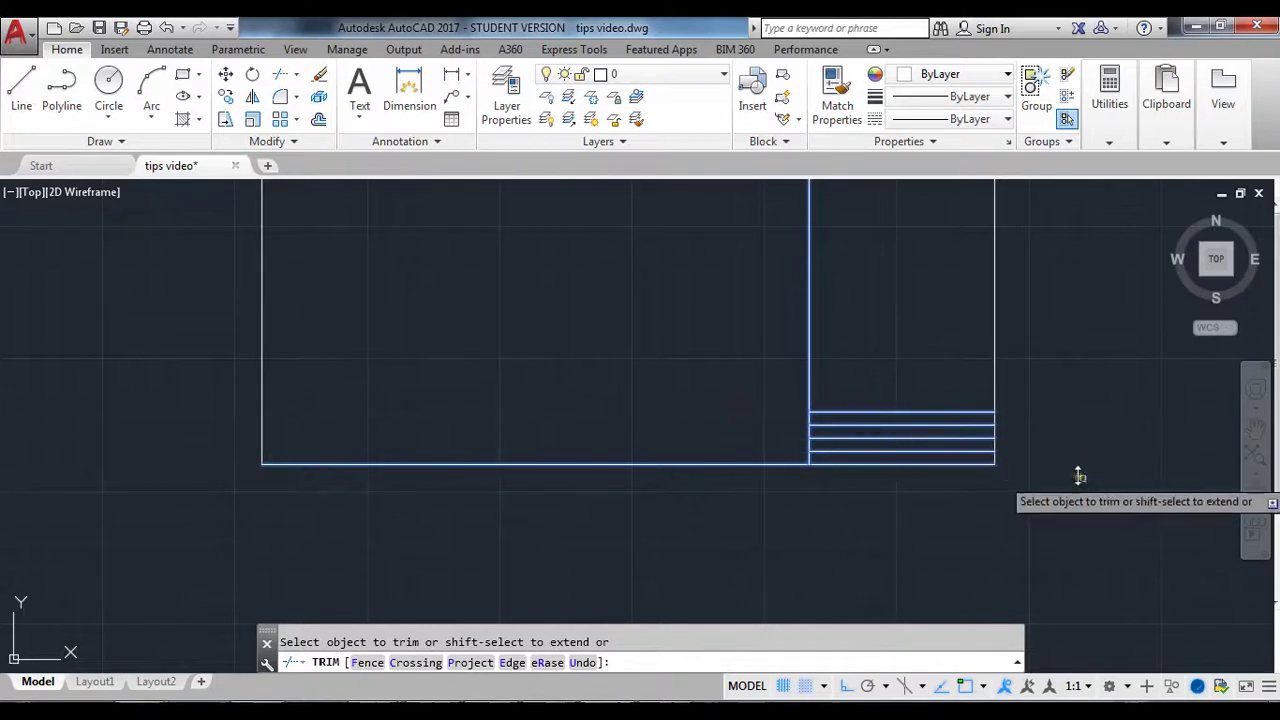
{"action": "key", "text": "Return"}
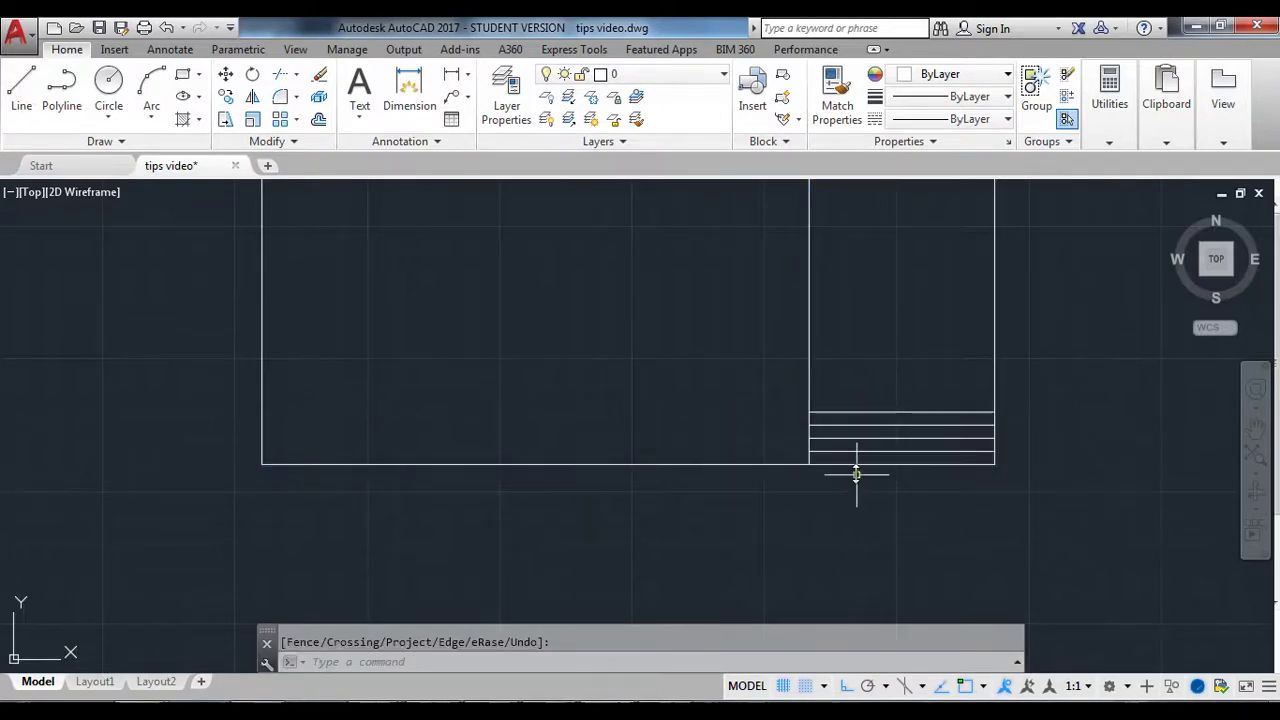
Add multiline text reading "uthm" and "BFC10303" on two lines in the upper-left part of the drawing area inside the border
{"action": "scroll", "coordinate": [634, 420], "scroll_direction": "down", "scroll_amount": 2}
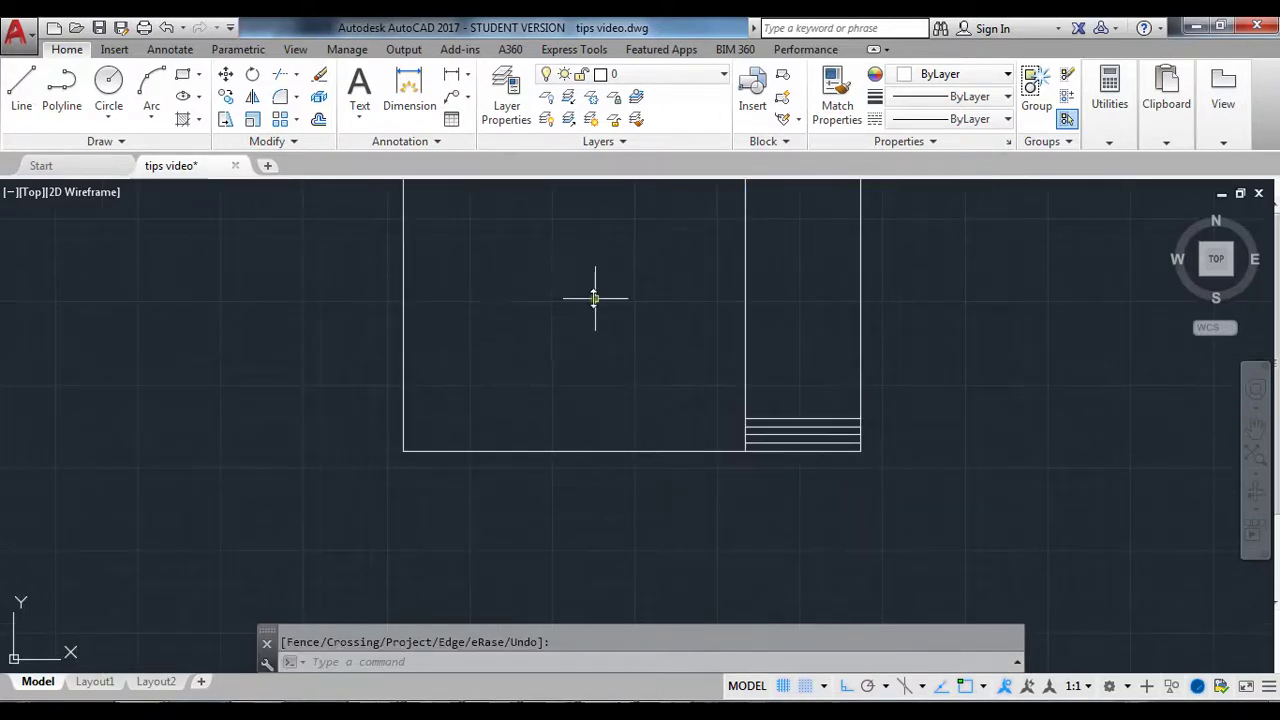
{"action": "middle_click_drag", "start_coordinate": [594, 294], "coordinate": [556, 391]}
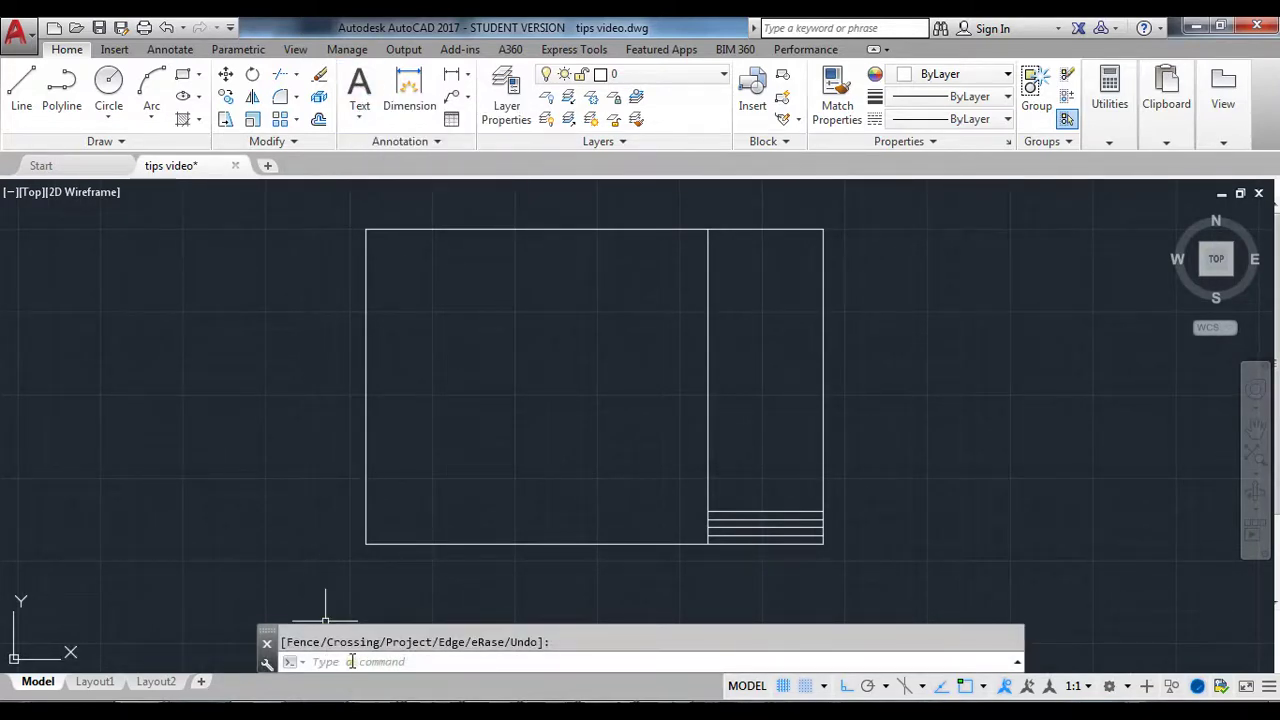
{"action": "left_click", "coordinate": [362, 93]}
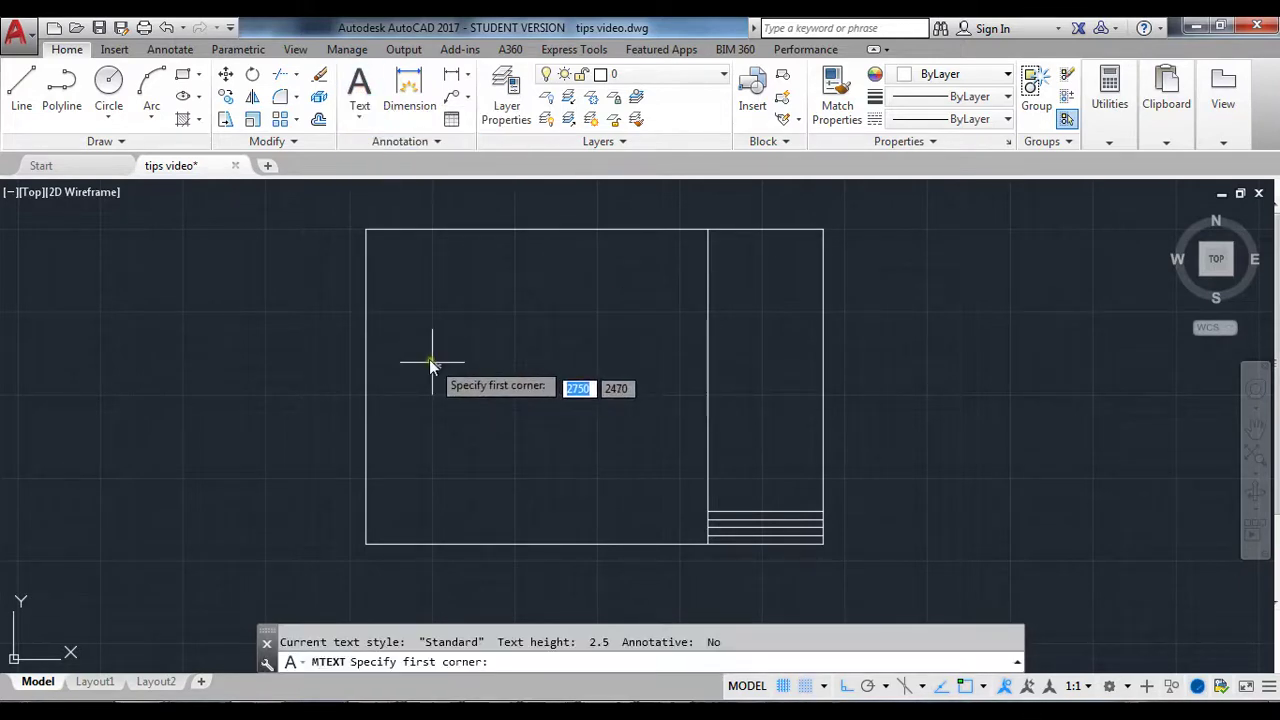
{"action": "left_click", "coordinate": [416, 298]}
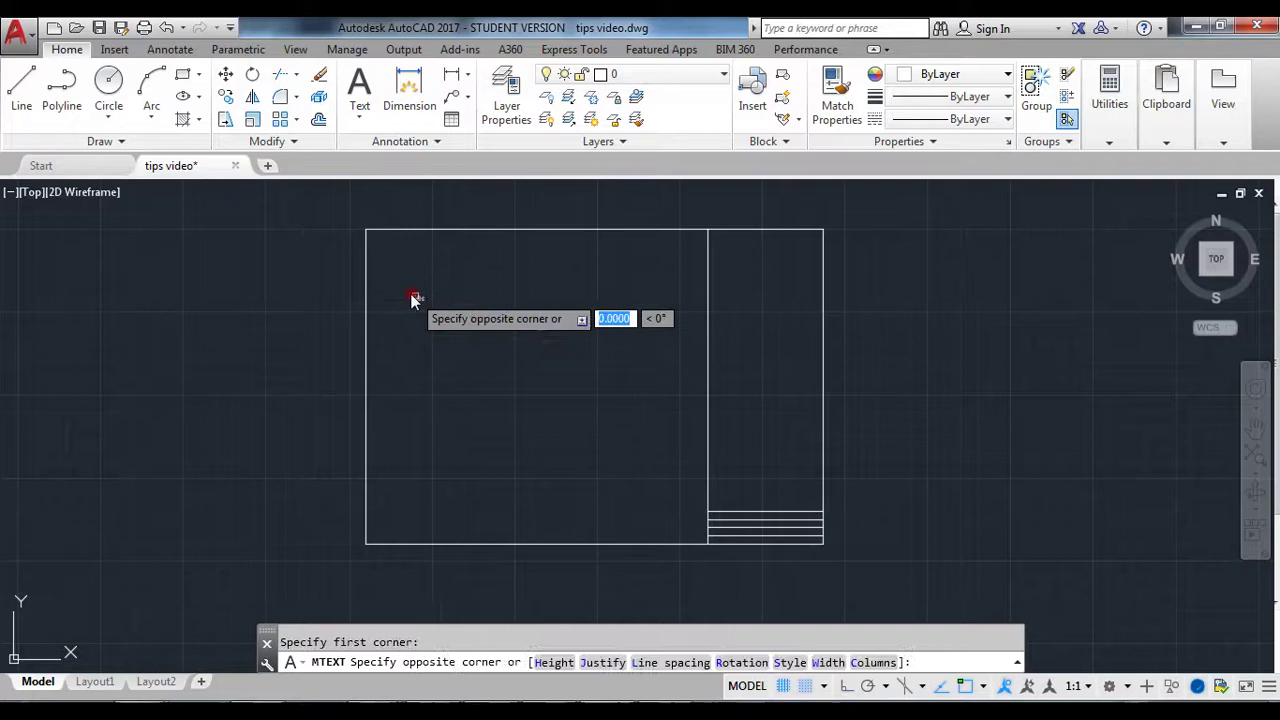
{"action": "left_click", "coordinate": [492, 332]}
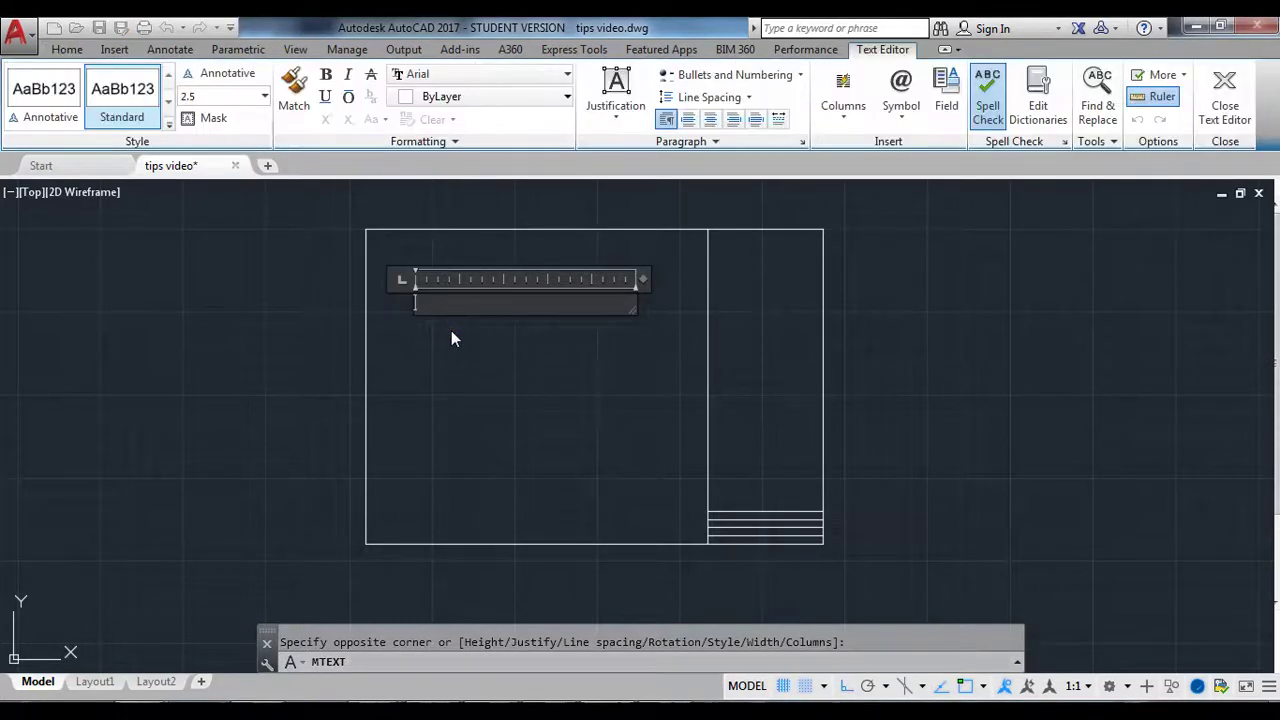
{"action": "type", "text": "uthm"}
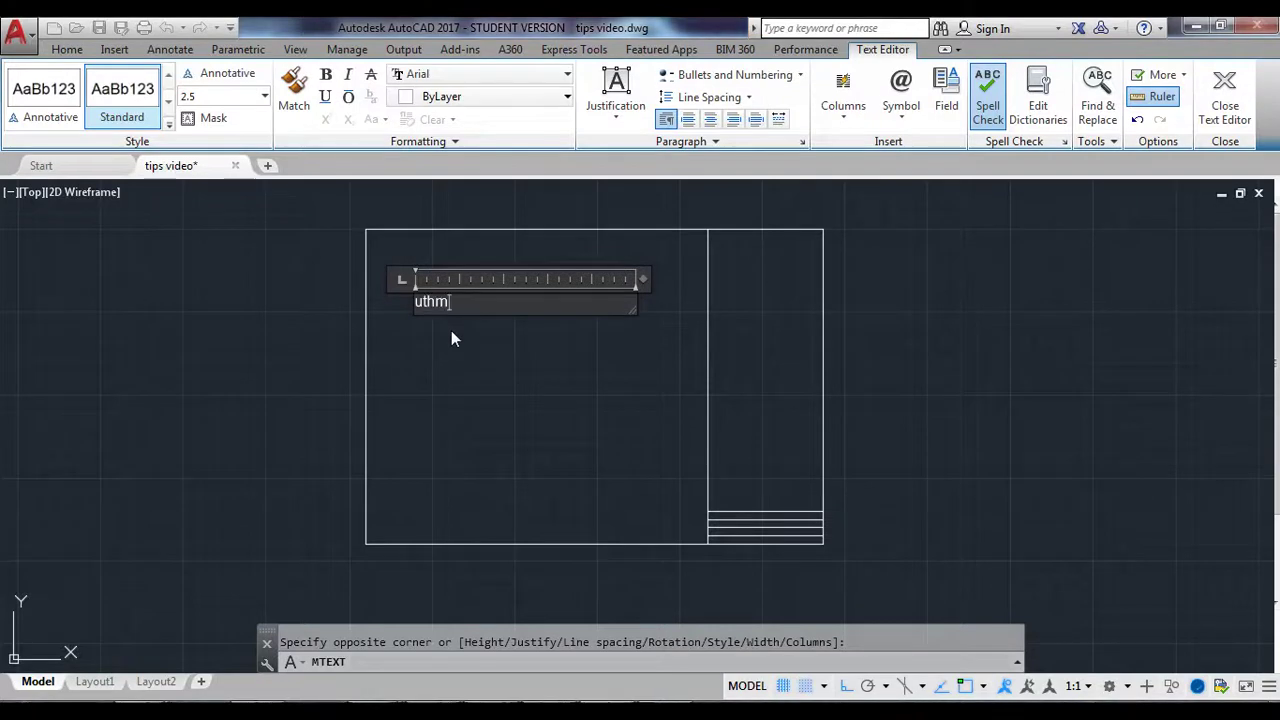
{"action": "key", "text": "Return"}
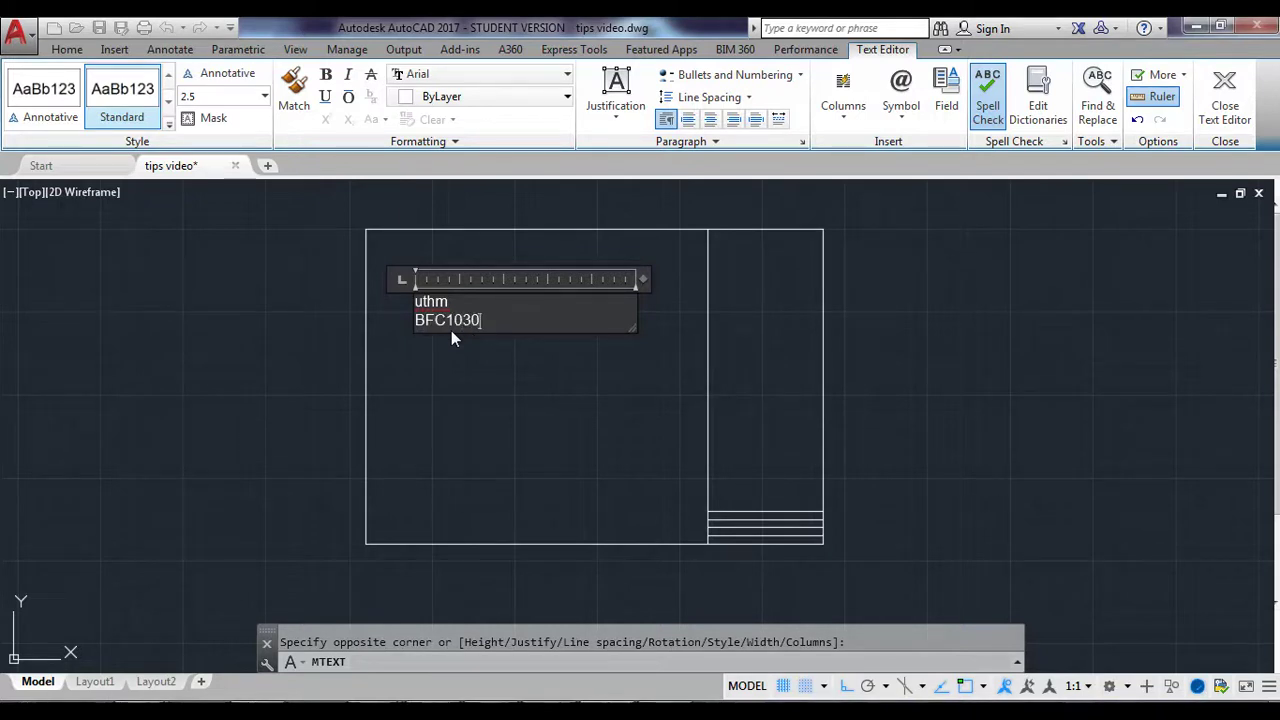
{"action": "left_click", "coordinate": [467, 397]}
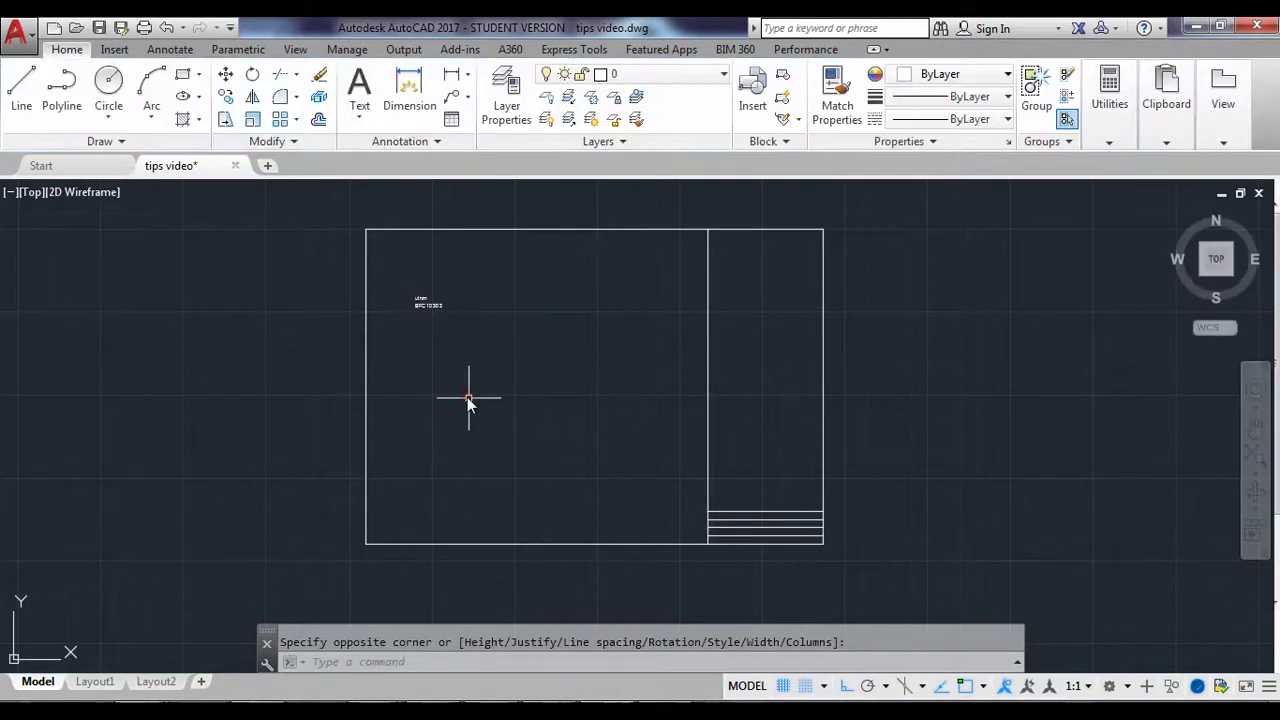
Copy the two-line text from its upper-left corner to a spot level with it on the right
{"action": "scroll", "coordinate": [445, 300], "scroll_direction": "up", "scroll_amount": 5}
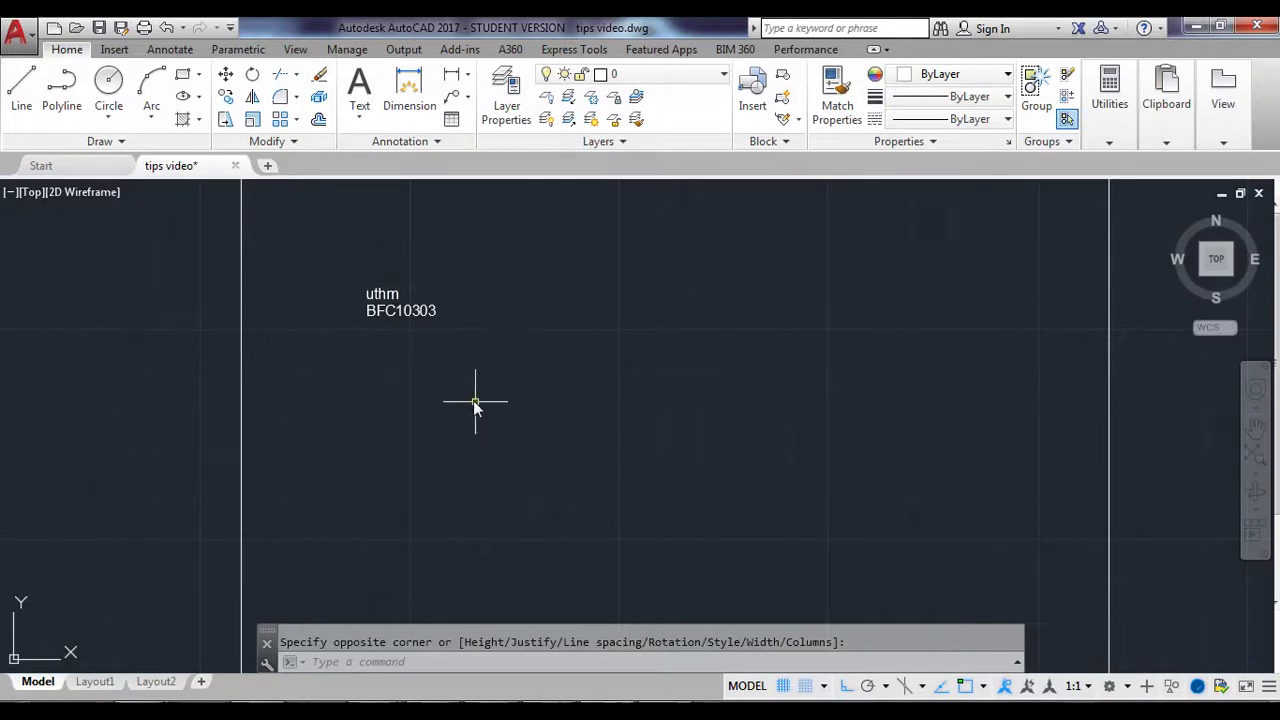
{"action": "key", "text": "Escape"}
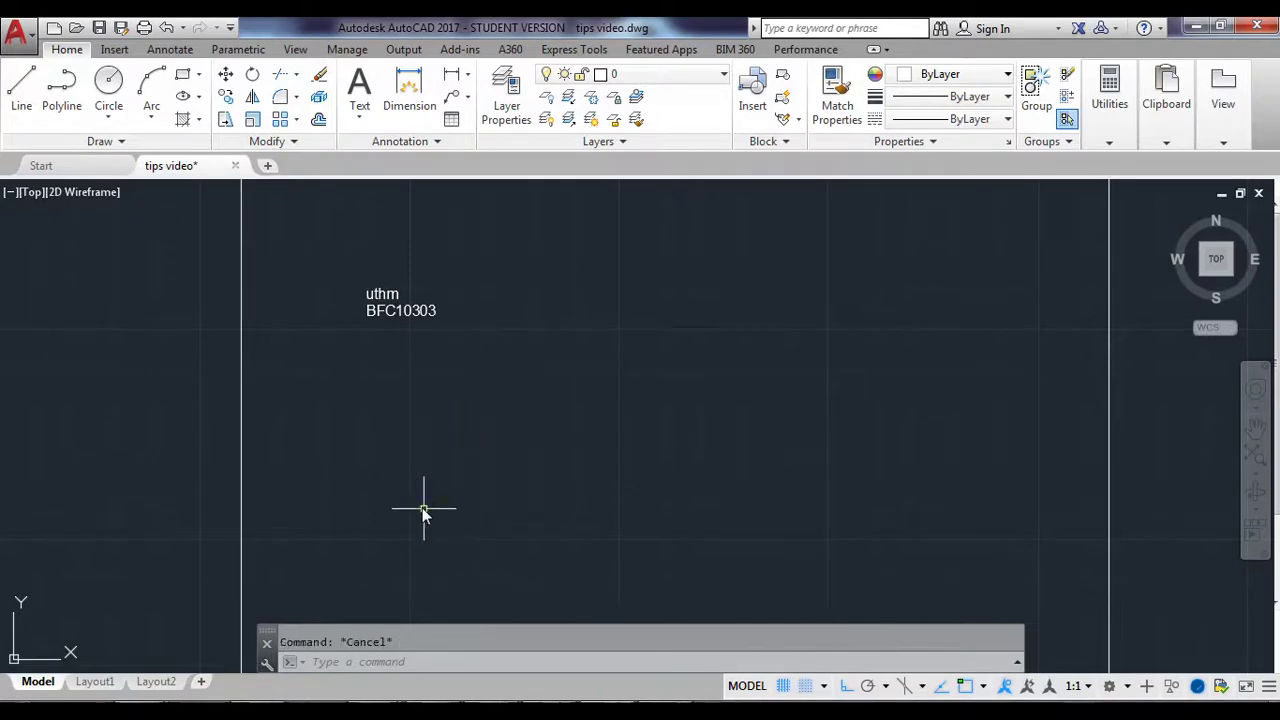
{"action": "left_click", "coordinate": [364, 660]}
{"action": "type", "text": "co"}
{"action": "key", "text": "Return"}
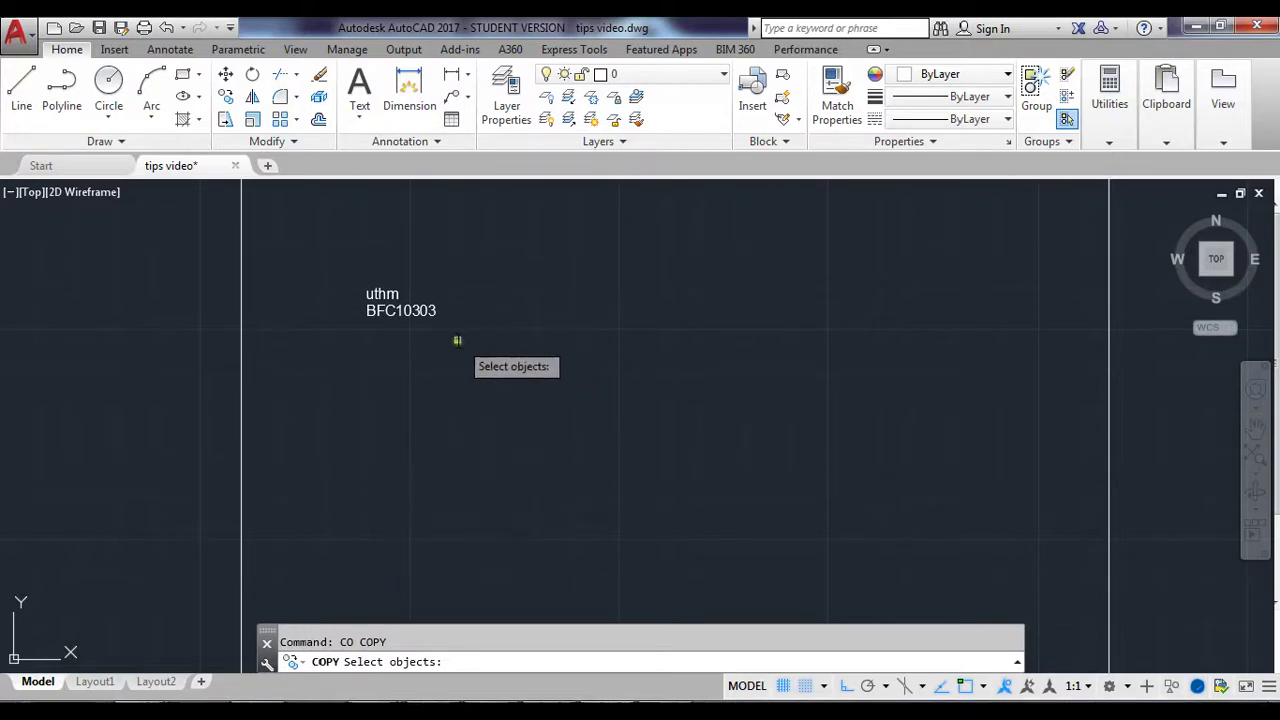
{"action": "left_click", "coordinate": [416, 312]}
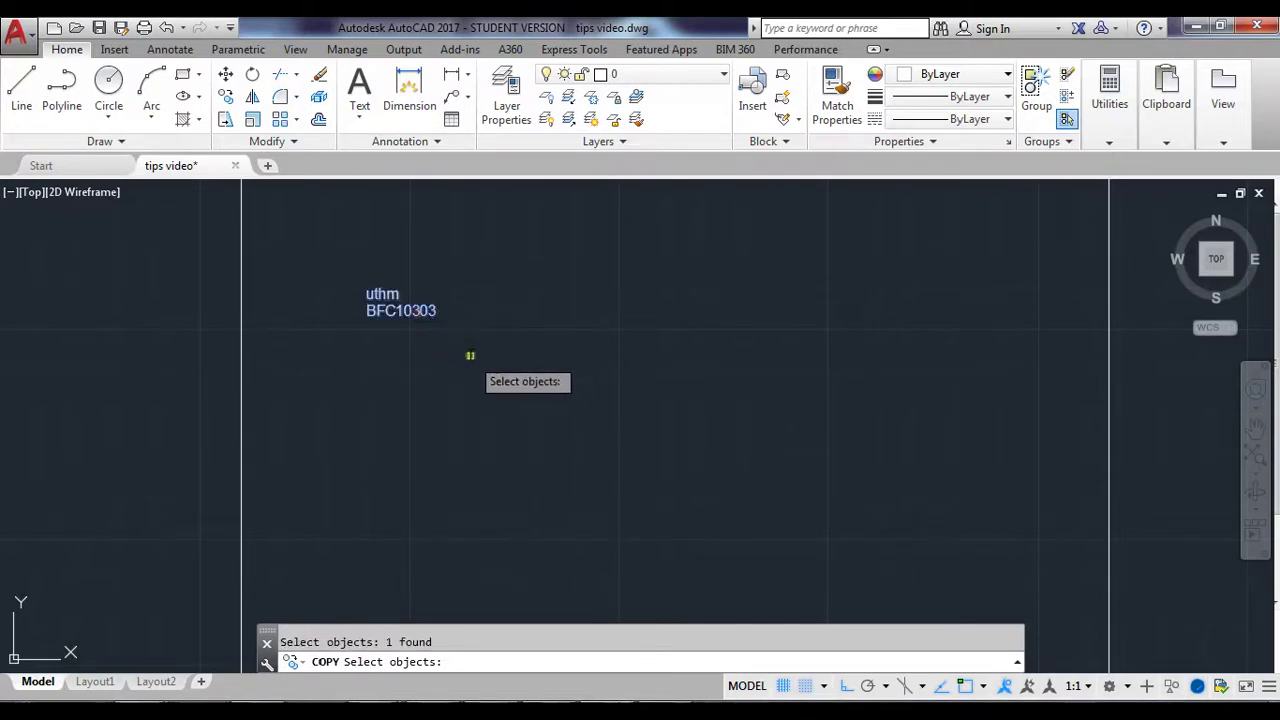
{"action": "key", "text": "Return"}
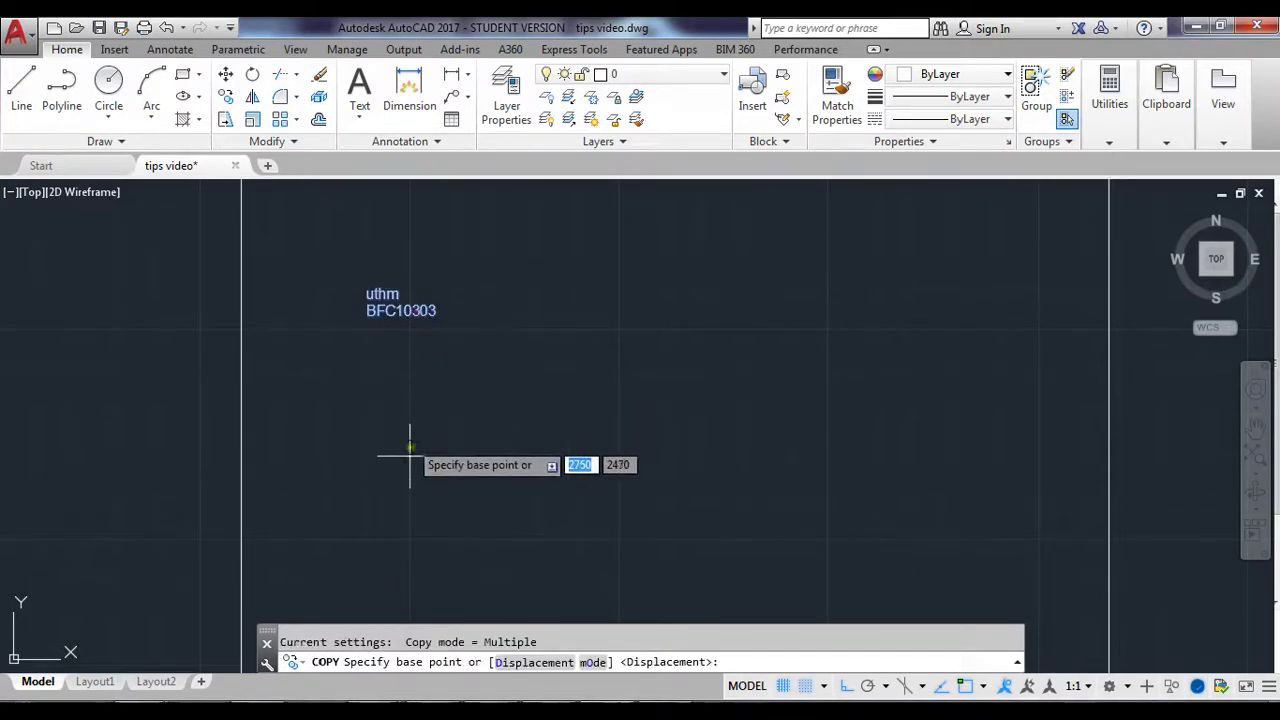
{"action": "left_click", "coordinate": [368, 290]}
{"action": "left_click", "coordinate": [660, 300]}
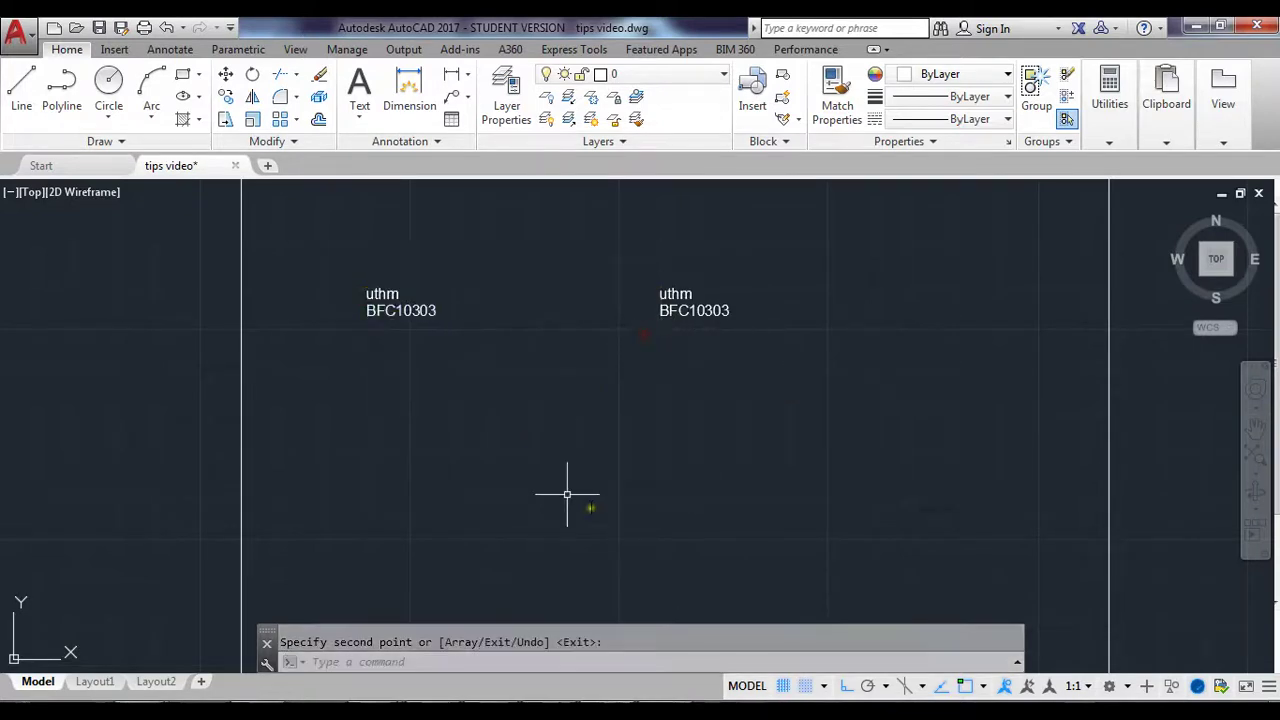
{"action": "key", "text": "Return"}
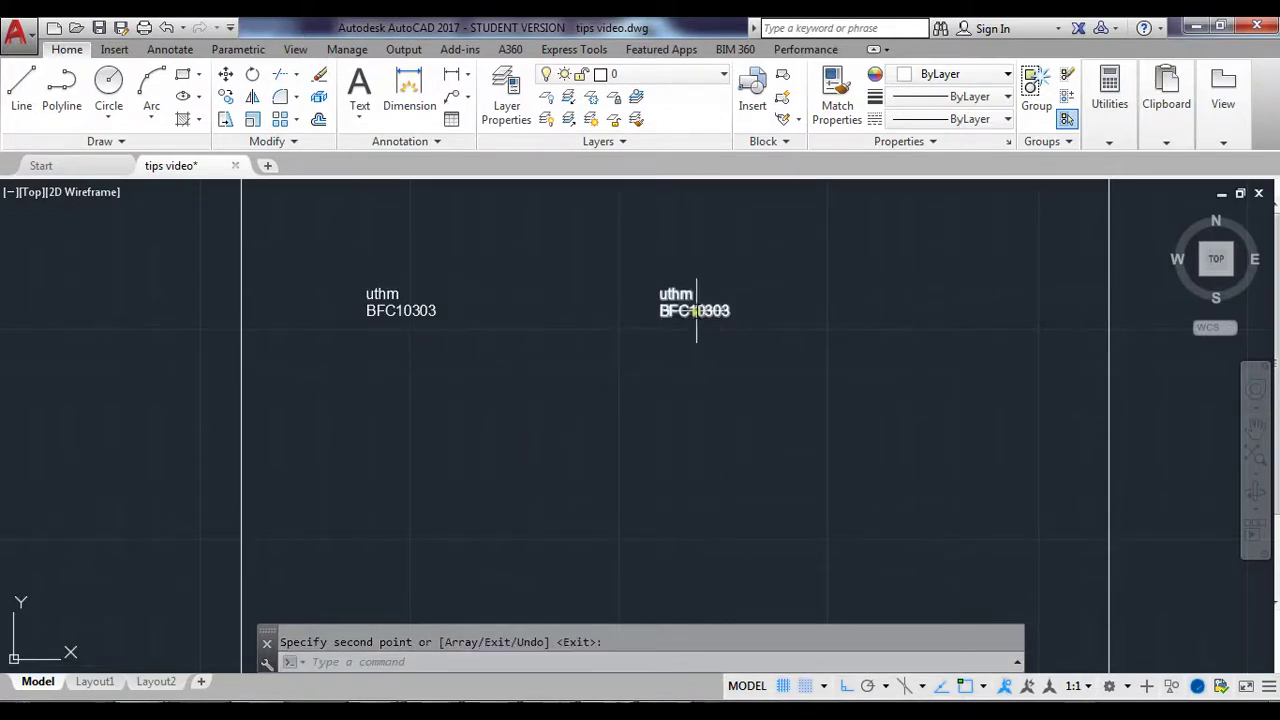
Try to set the copied two-line text's height to 5 without selecting its characters
{"action": "double_click", "coordinate": [700, 312]}
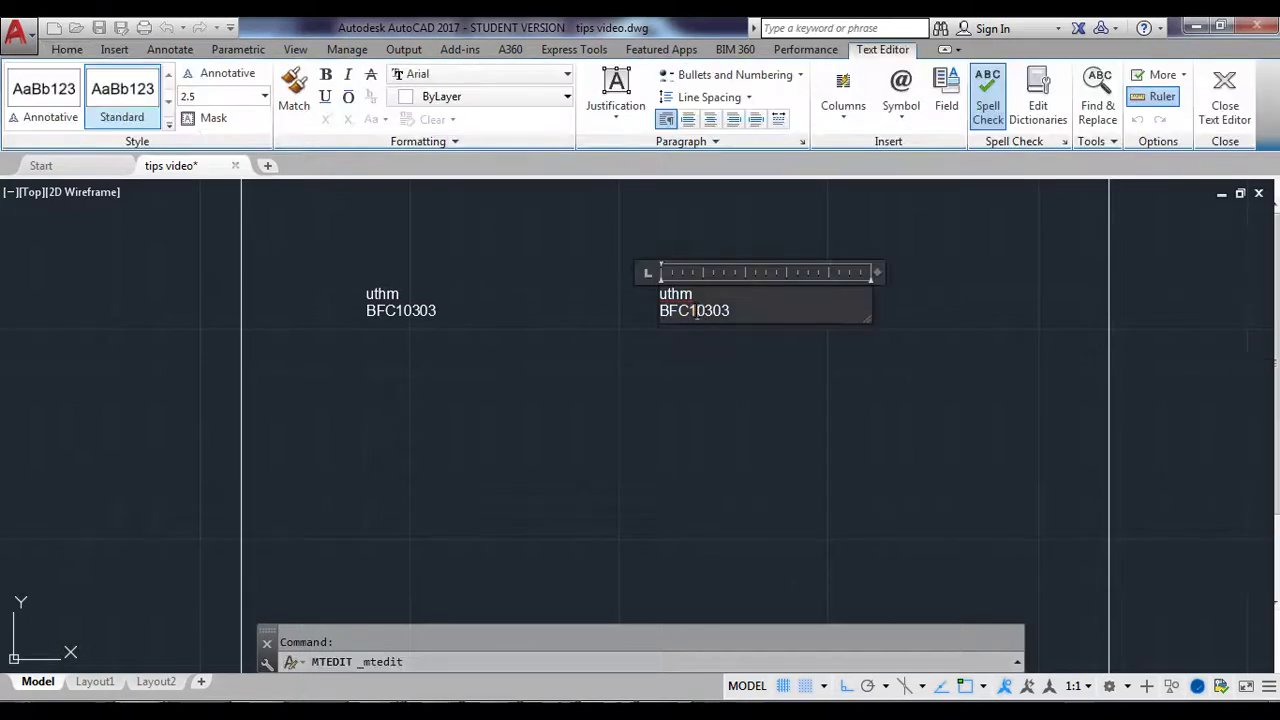
{"action": "left_click", "coordinate": [266, 97]}
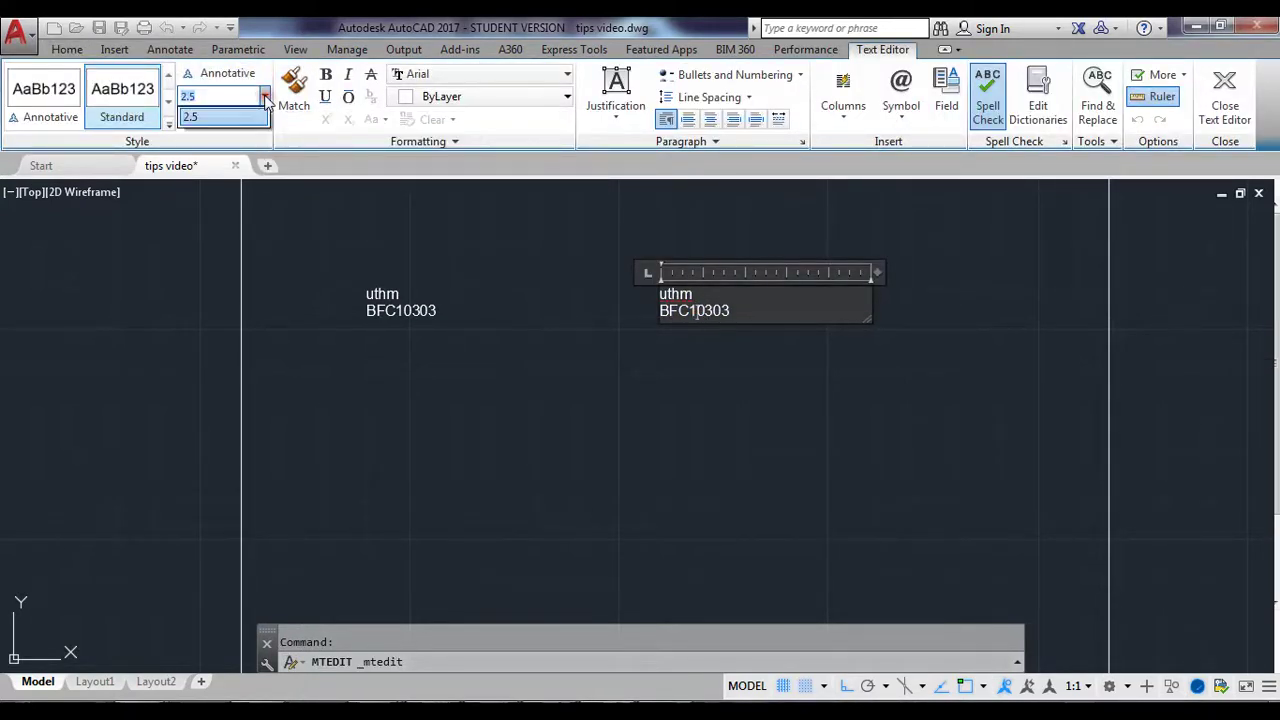
{"action": "left_click", "coordinate": [246, 97]}
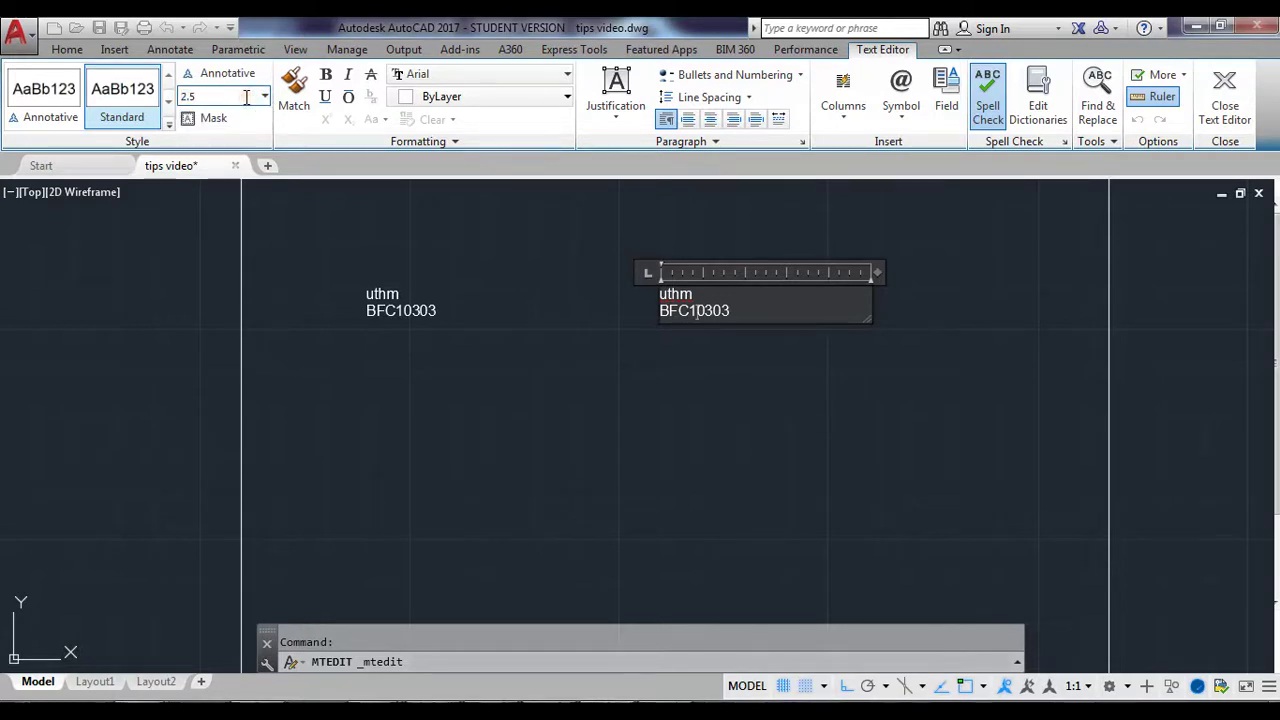
{"action": "left_click_drag", "start_coordinate": [246, 97], "coordinate": [180, 98]}
{"action": "type", "text": "5"}
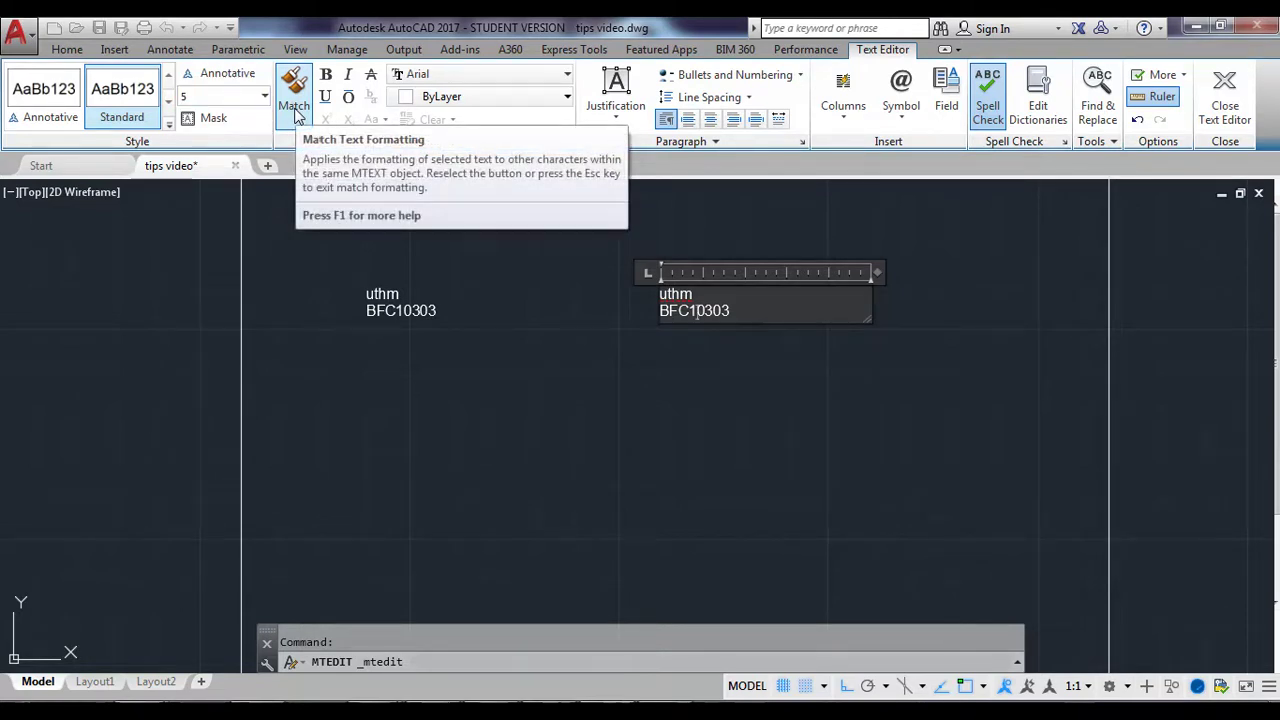
{"action": "left_click", "coordinate": [370, 420]}
Set the height of both lines, "uthm" and "BFC10303", in the copied text to 5
{"action": "left_click", "coordinate": [687, 298]}
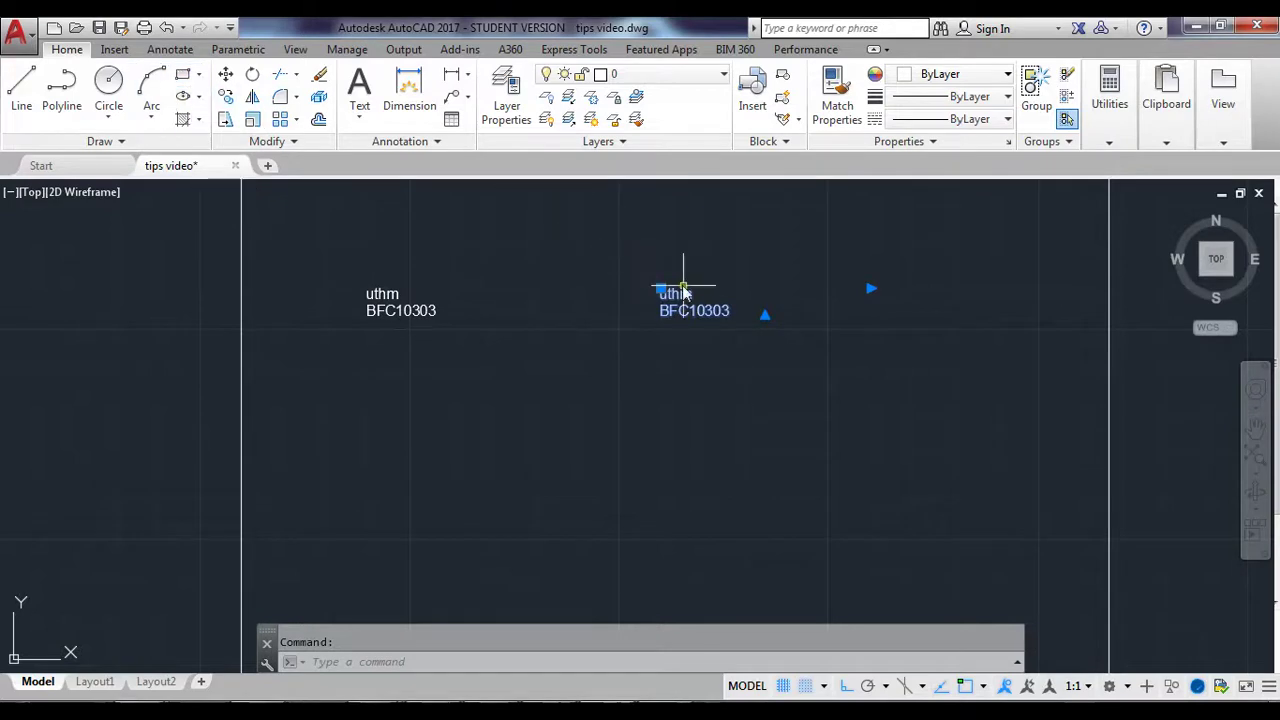
{"action": "double_click", "coordinate": [684, 296]}
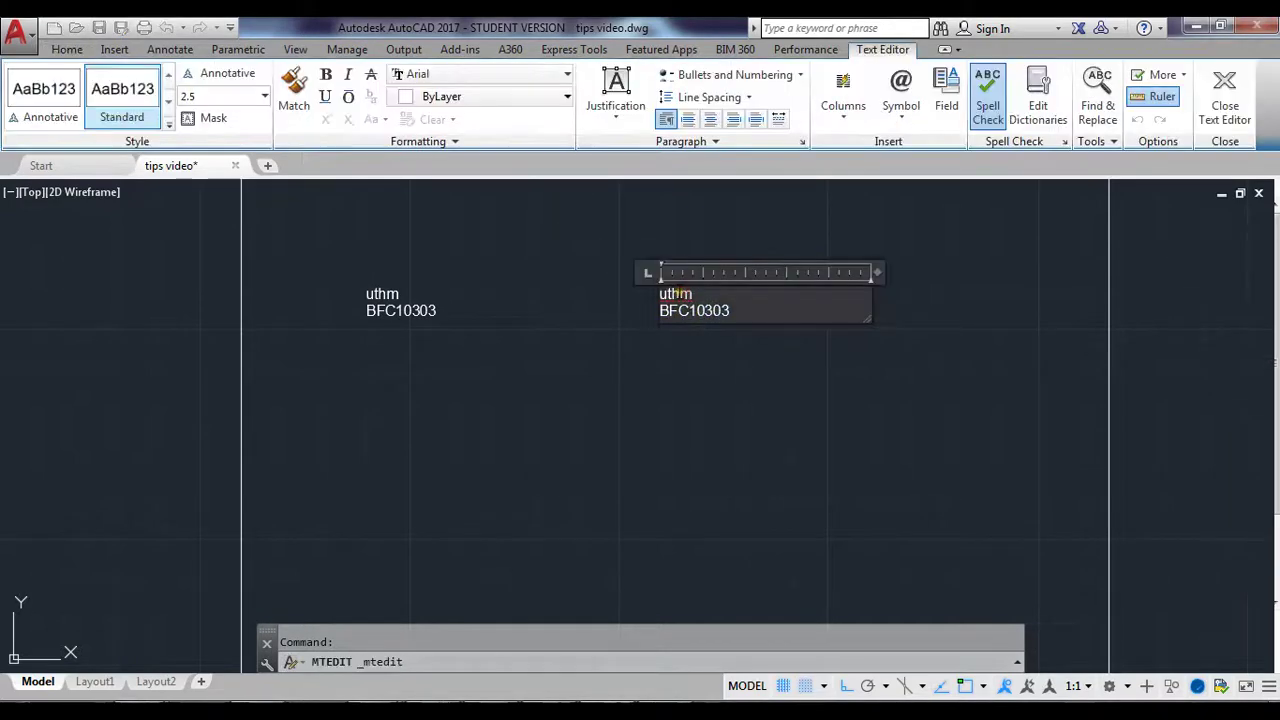
{"action": "left_click", "coordinate": [264, 95]}
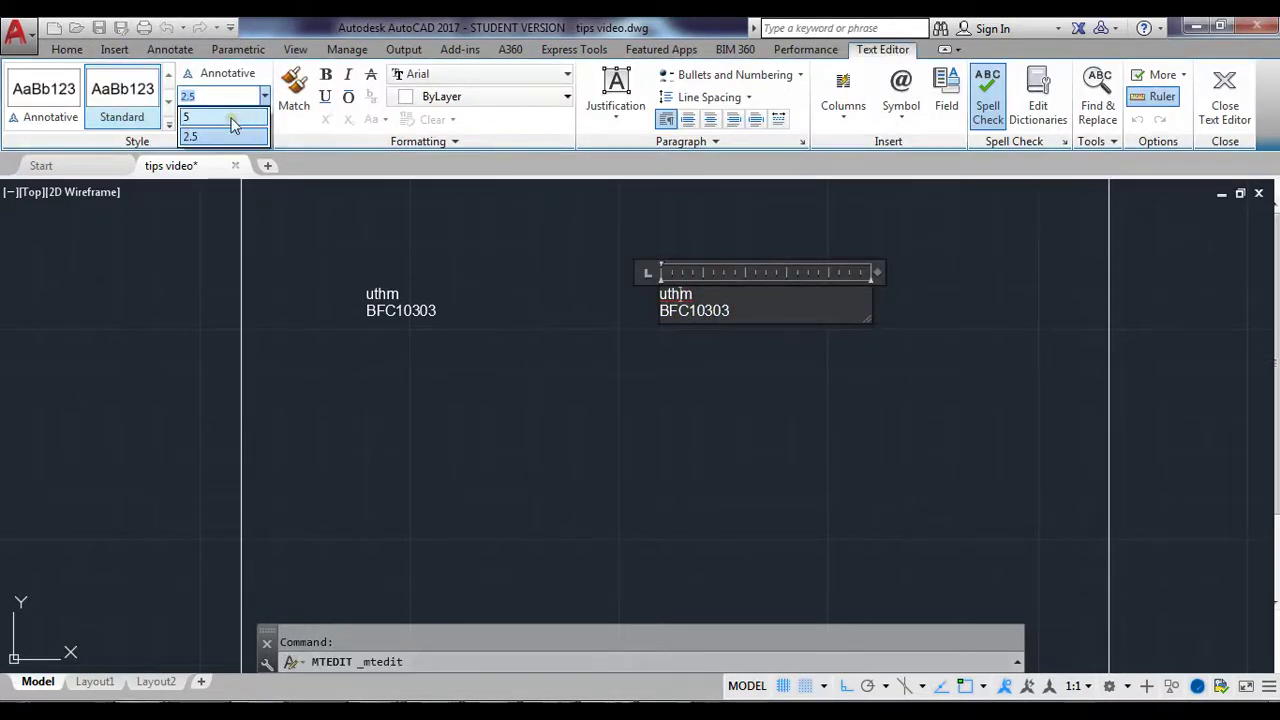
{"action": "left_click", "coordinate": [231, 118]}
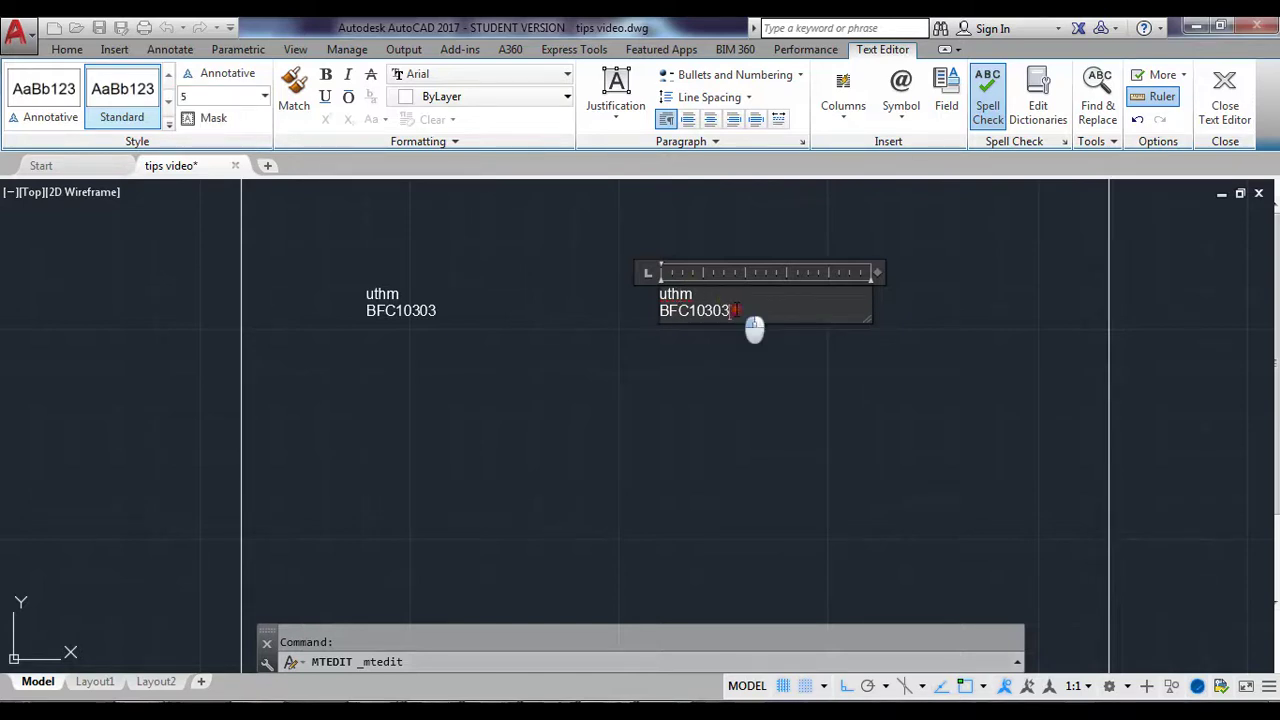
{"action": "left_click_drag", "start_coordinate": [736, 311], "coordinate": [656, 292]}
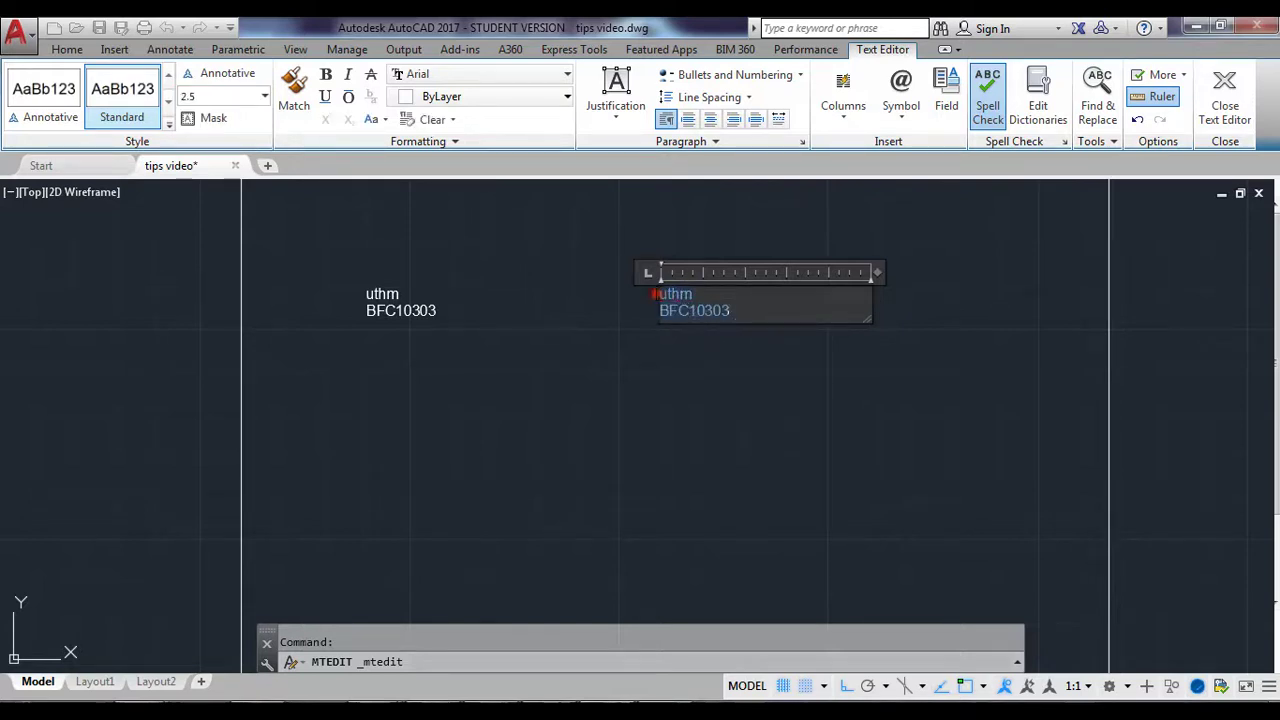
{"action": "left_click", "coordinate": [264, 95]}
{"action": "left_click", "coordinate": [226, 115]}
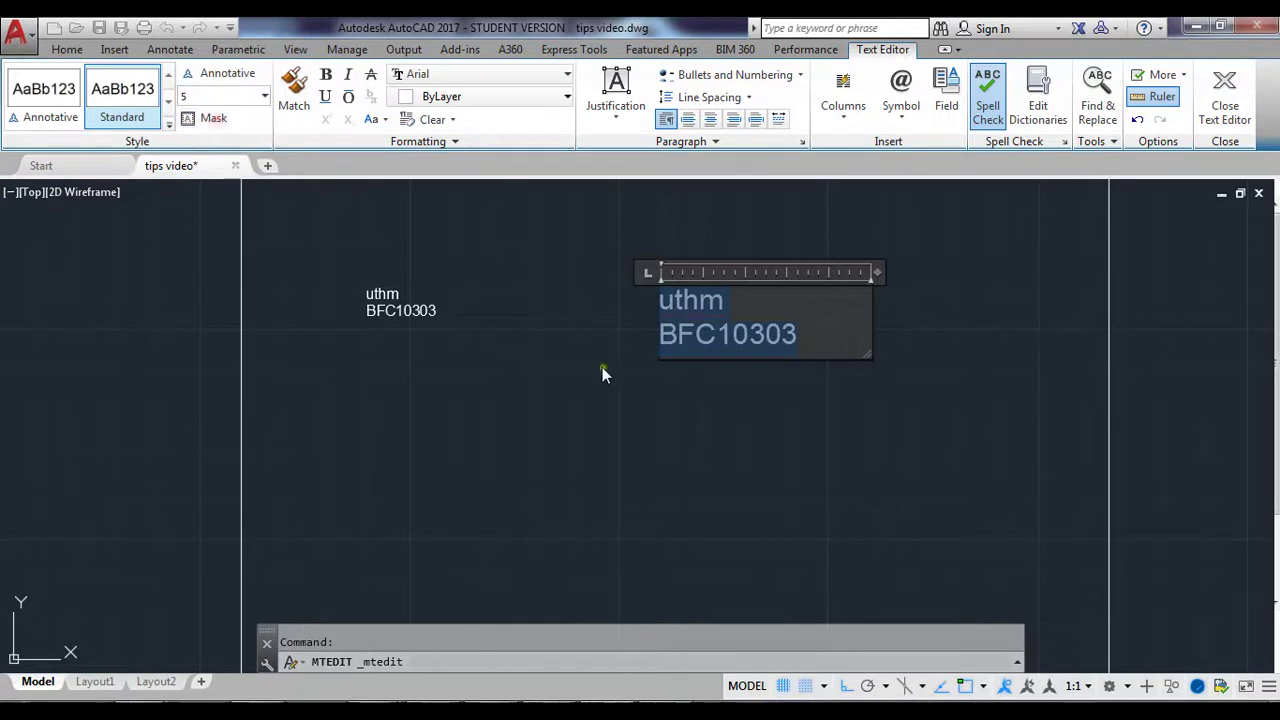
{"action": "left_click", "coordinate": [680, 420]}
Compare the enlarged text's size with the original text and the whole title block frame
{"action": "scroll", "coordinate": [686, 480], "scroll_direction": "down", "scroll_amount": 3}
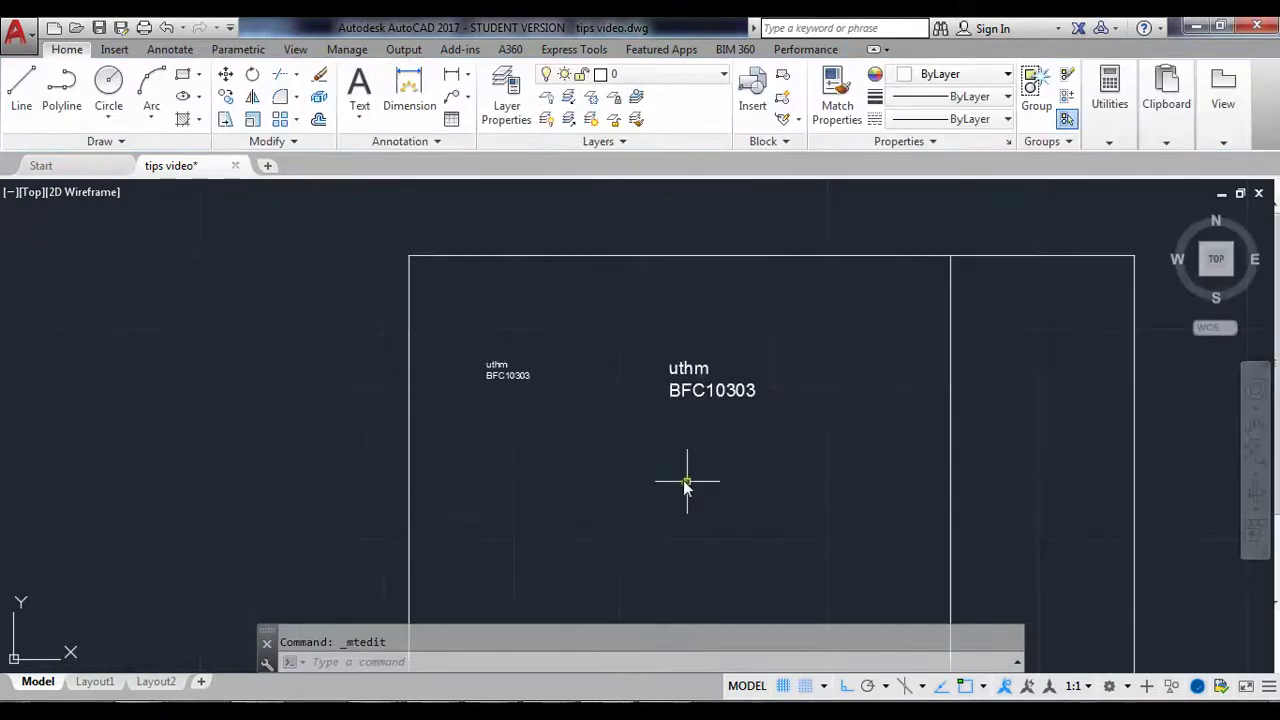
{"action": "scroll", "coordinate": [648, 478], "scroll_direction": "up", "scroll_amount": 2}
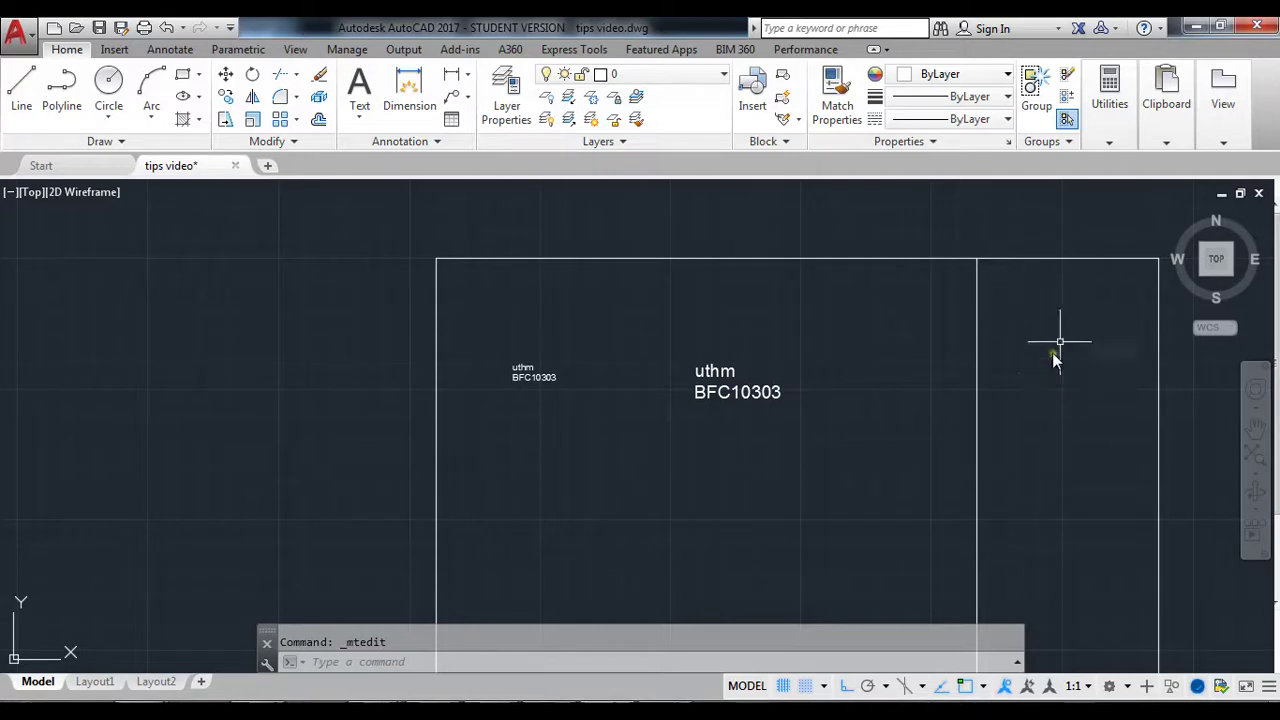
{"action": "scroll", "coordinate": [171, 451], "scroll_direction": "down", "scroll_amount": 5}
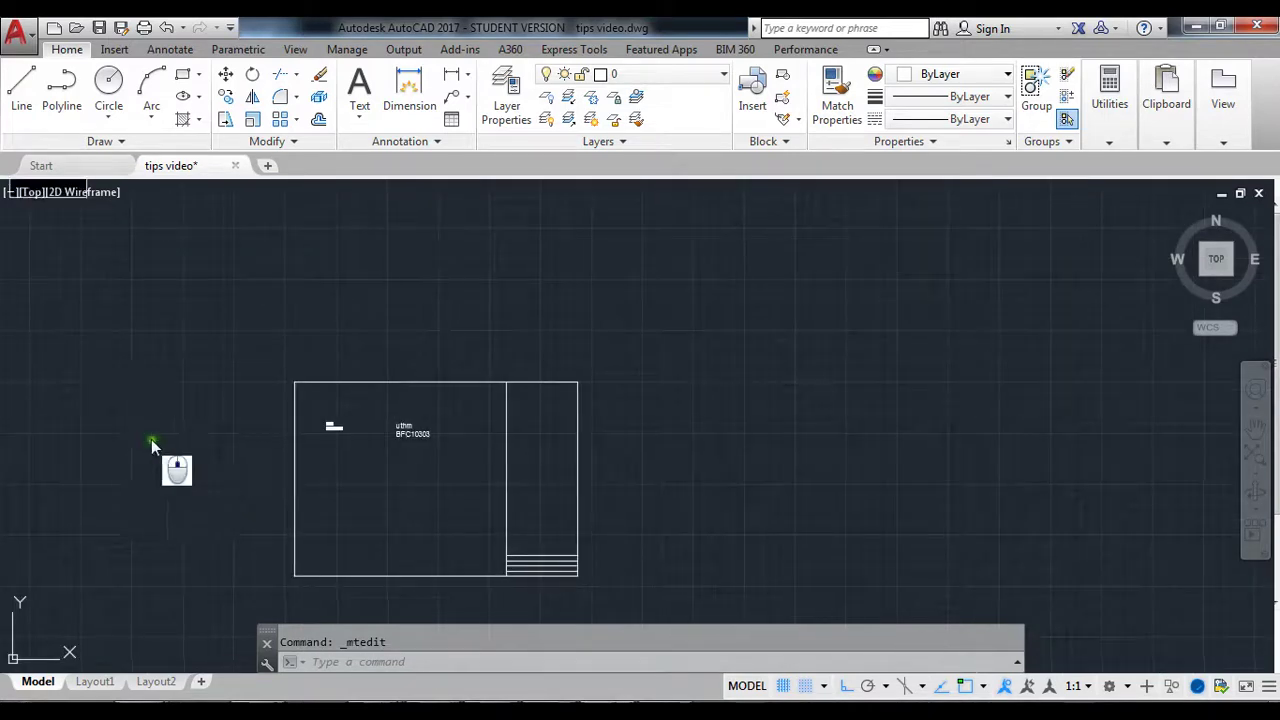
{"action": "middle_click_drag", "start_coordinate": [151, 441], "coordinate": [468, 476]}
{"action": "scroll", "coordinate": [237, 432], "scroll_direction": "down", "scroll_amount": 4}
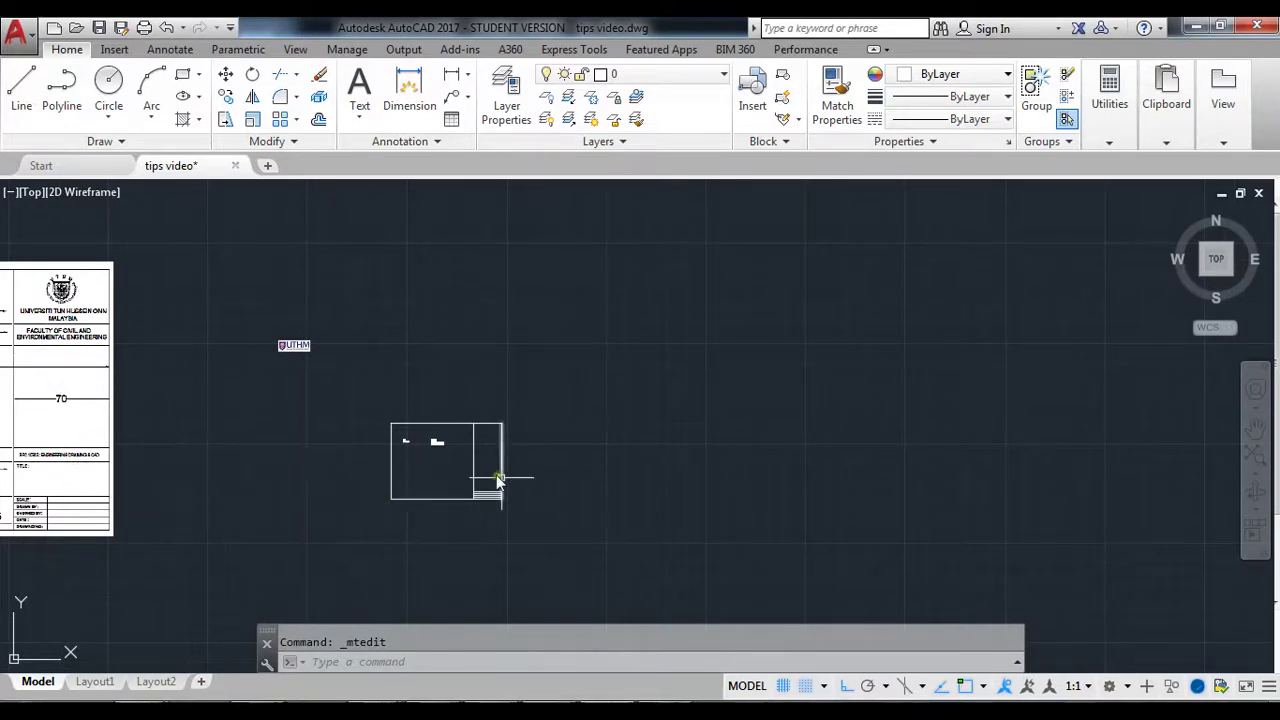
{"action": "scroll", "coordinate": [405, 465], "scroll_direction": "up", "scroll_amount": 8}
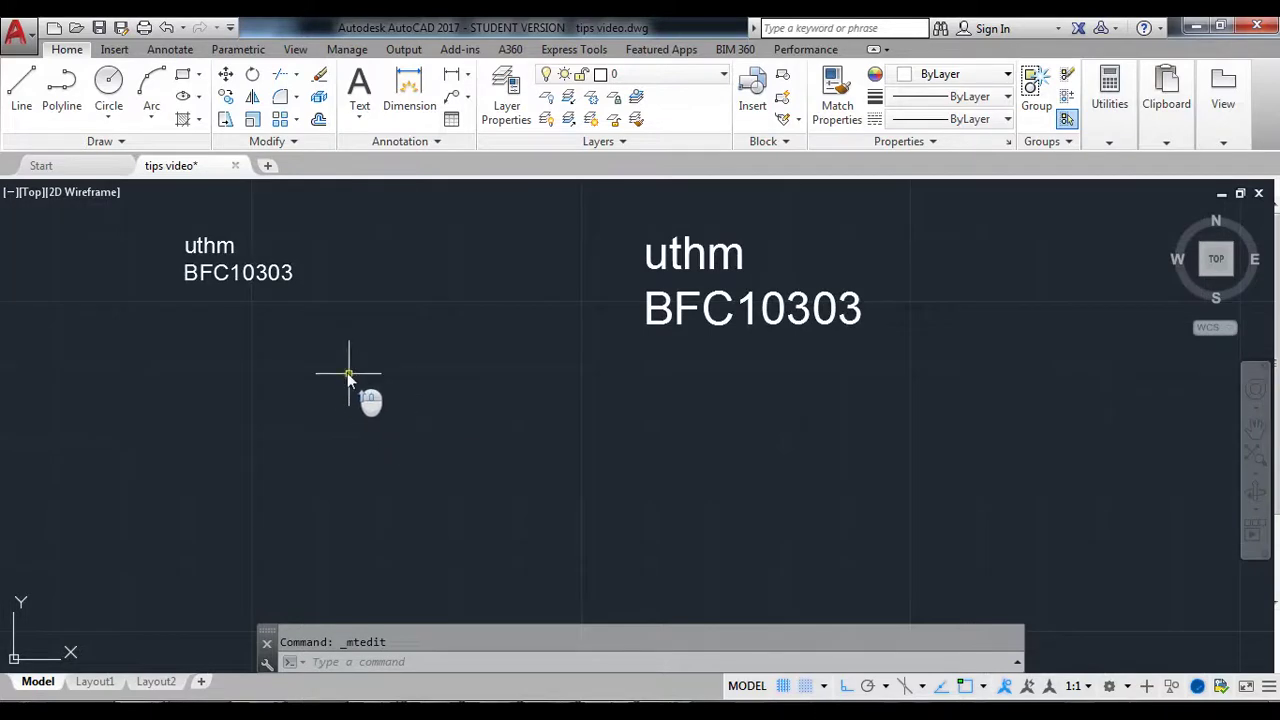
{"action": "scroll", "coordinate": [350, 378], "scroll_direction": "down", "scroll_amount": 5}
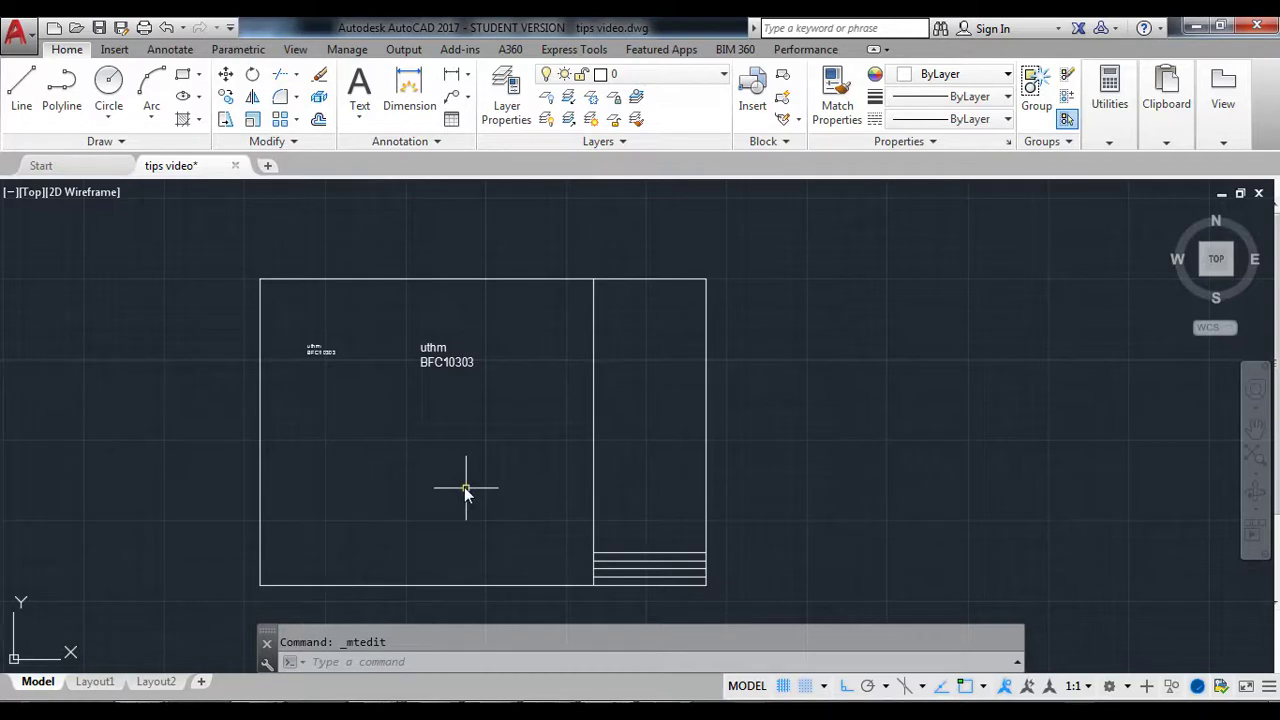
Move the enlarged two-line text into the information column just above the row lines, with Ortho turned off
{"action": "key", "text": "Return"}
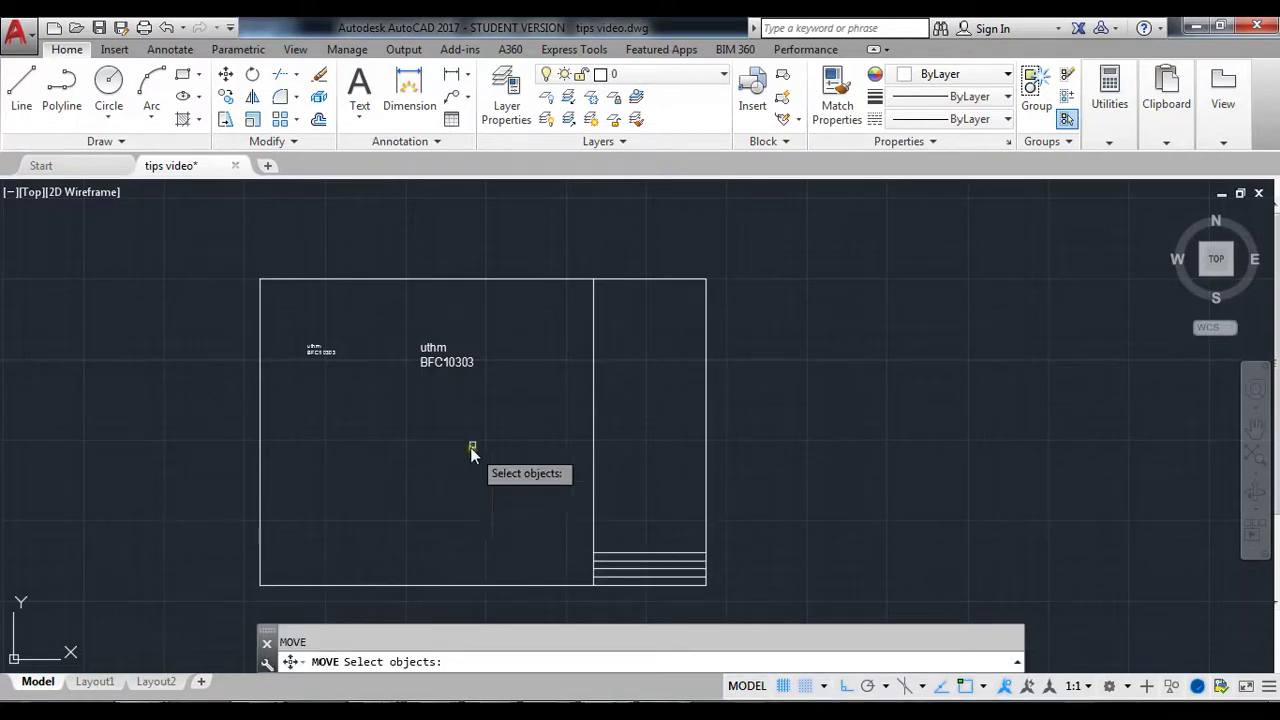
{"action": "left_click", "coordinate": [442, 364]}
{"action": "key", "text": "Return"}
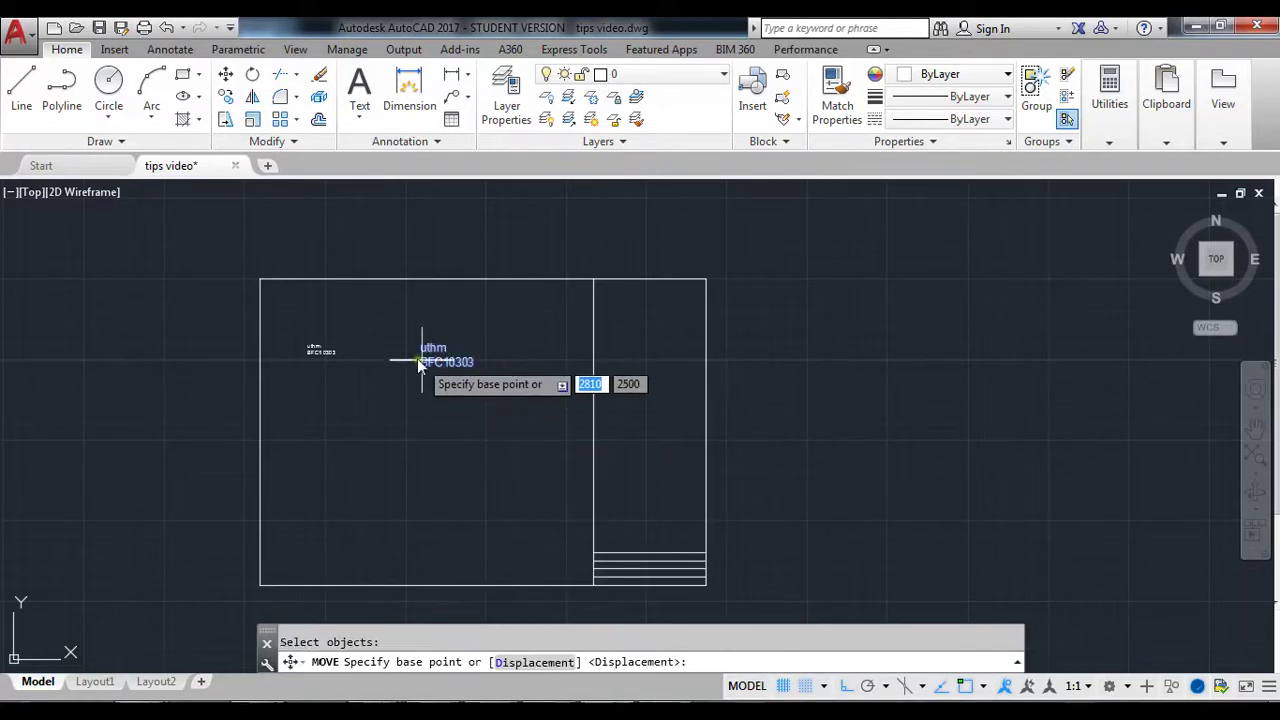
{"action": "left_click", "coordinate": [420, 360]}
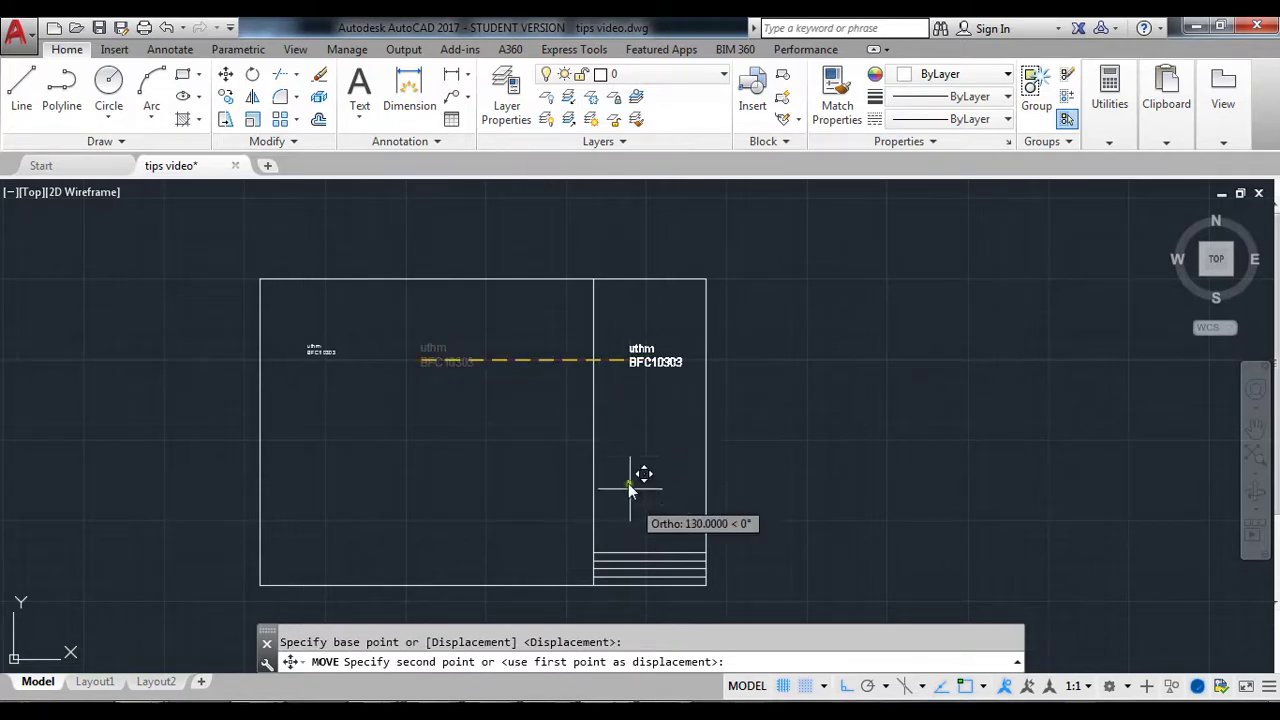
{"action": "left_click", "coordinate": [847, 688]}
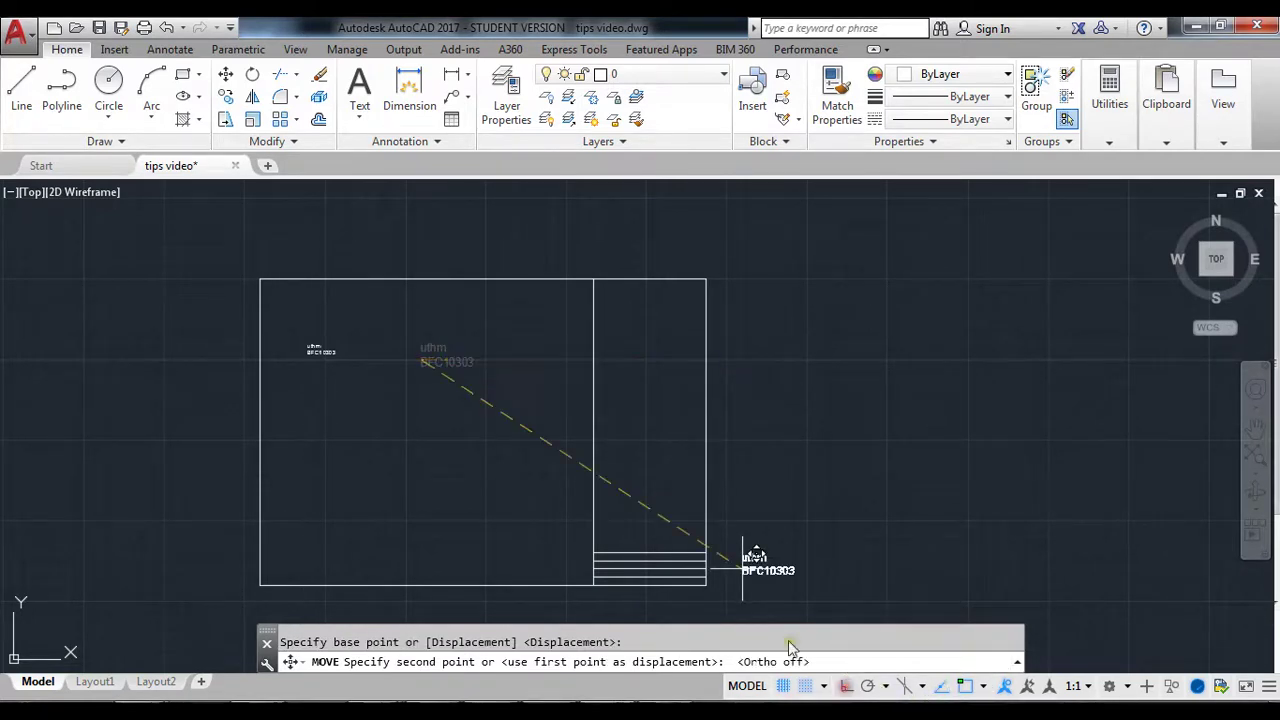
{"action": "left_click", "coordinate": [623, 532]}
{"action": "scroll", "coordinate": [660, 545], "scroll_direction": "up", "scroll_amount": 6}
{"action": "scroll", "coordinate": [703, 470], "scroll_direction": "down", "scroll_amount": 2}
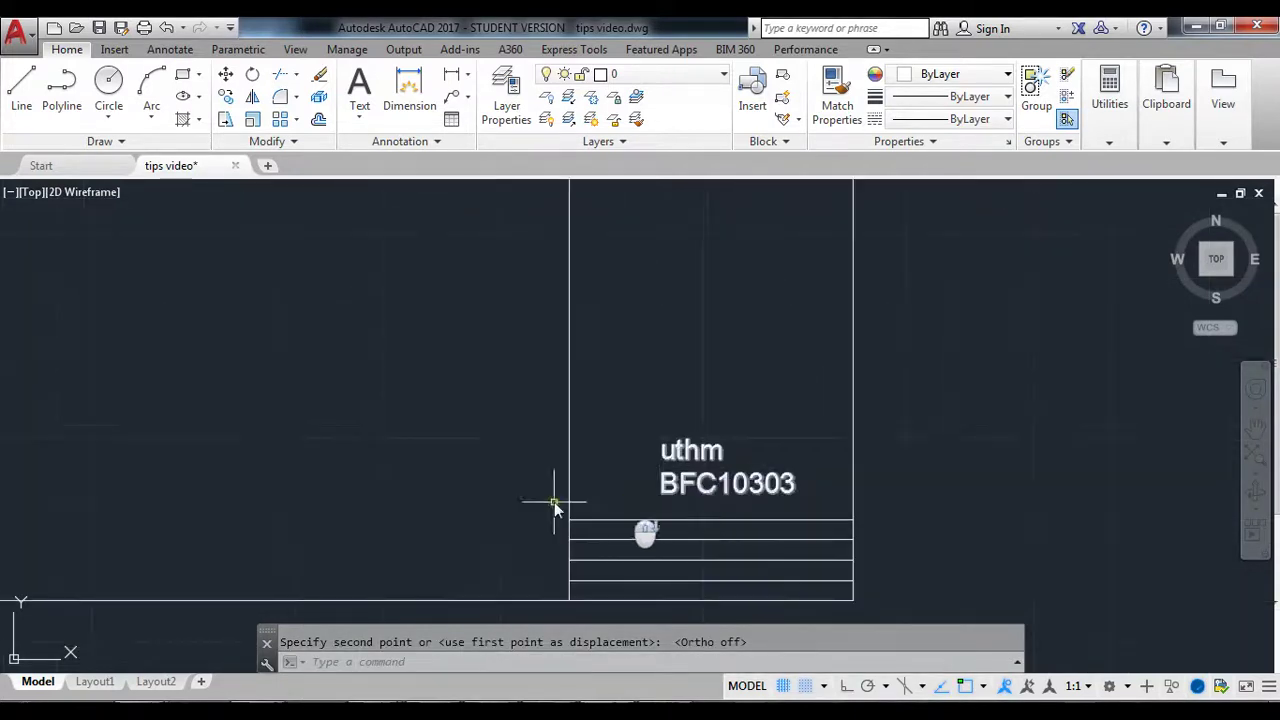
Move the UTHM logo by its lower-left corner to a spot just above the top of the information column
{"action": "scroll", "coordinate": [685, 500], "scroll_direction": "down", "scroll_amount": 3}
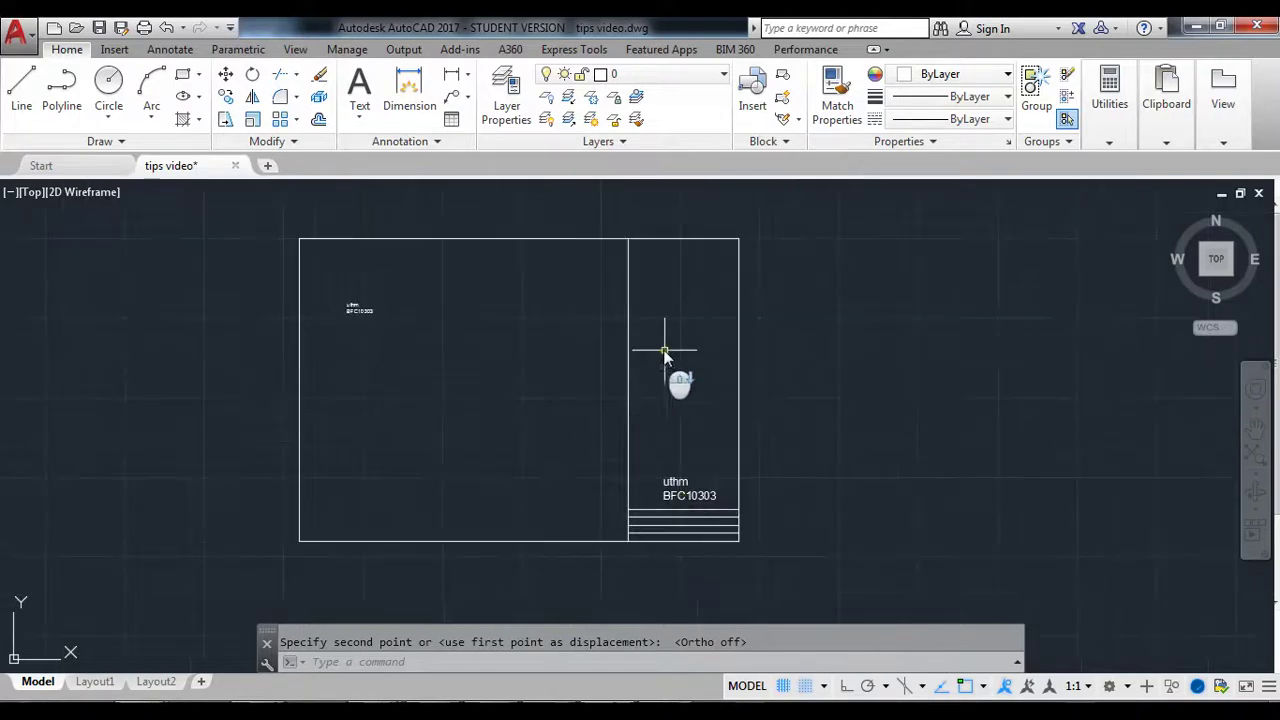
{"action": "scroll", "coordinate": [366, 405], "scroll_direction": "down", "scroll_amount": 2}
{"action": "scroll", "coordinate": [402, 374], "scroll_direction": "up", "scroll_amount": 2}
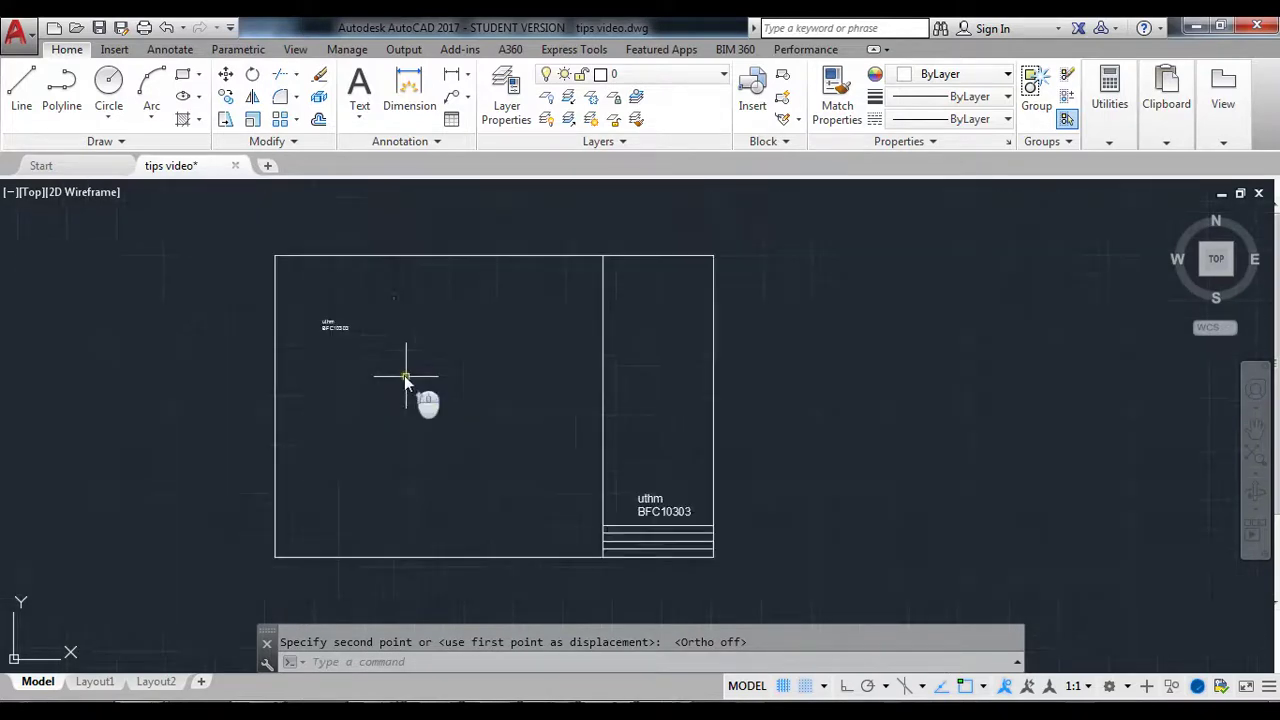
{"action": "scroll", "coordinate": [390, 378], "scroll_direction": "down", "scroll_amount": 4}
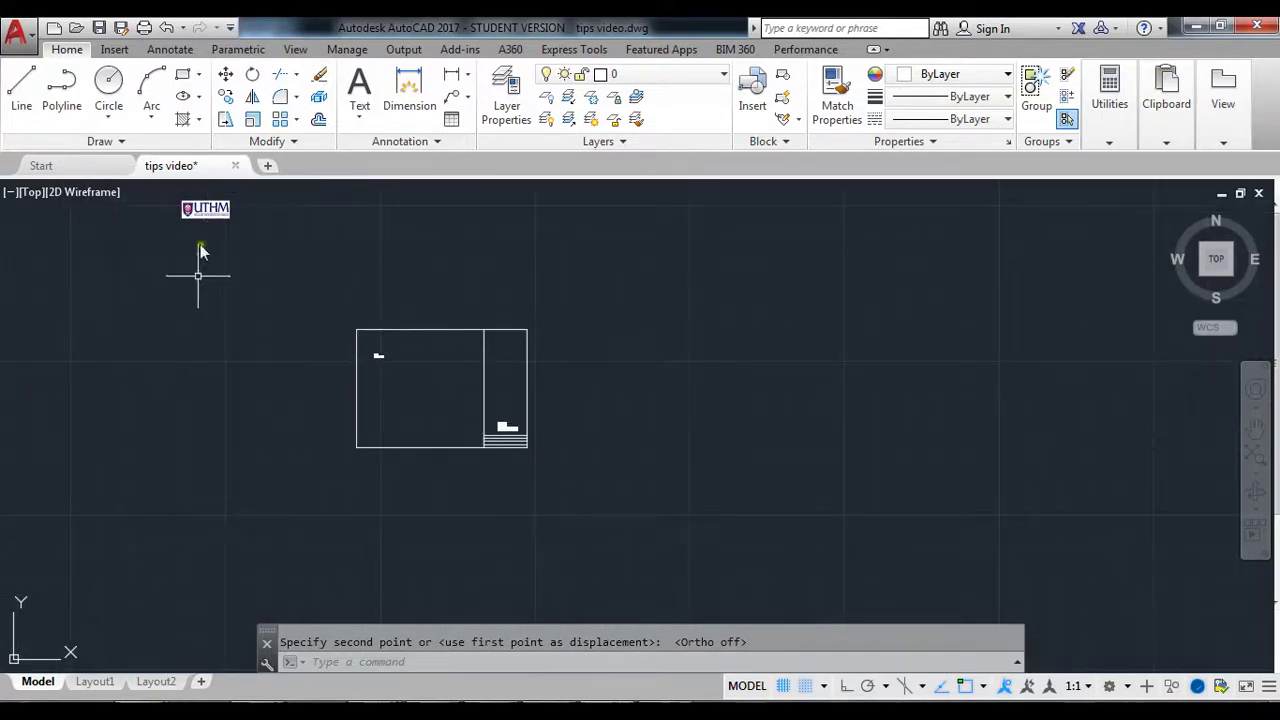
{"action": "type", "text": "m"}
{"action": "key", "text": "Return"}
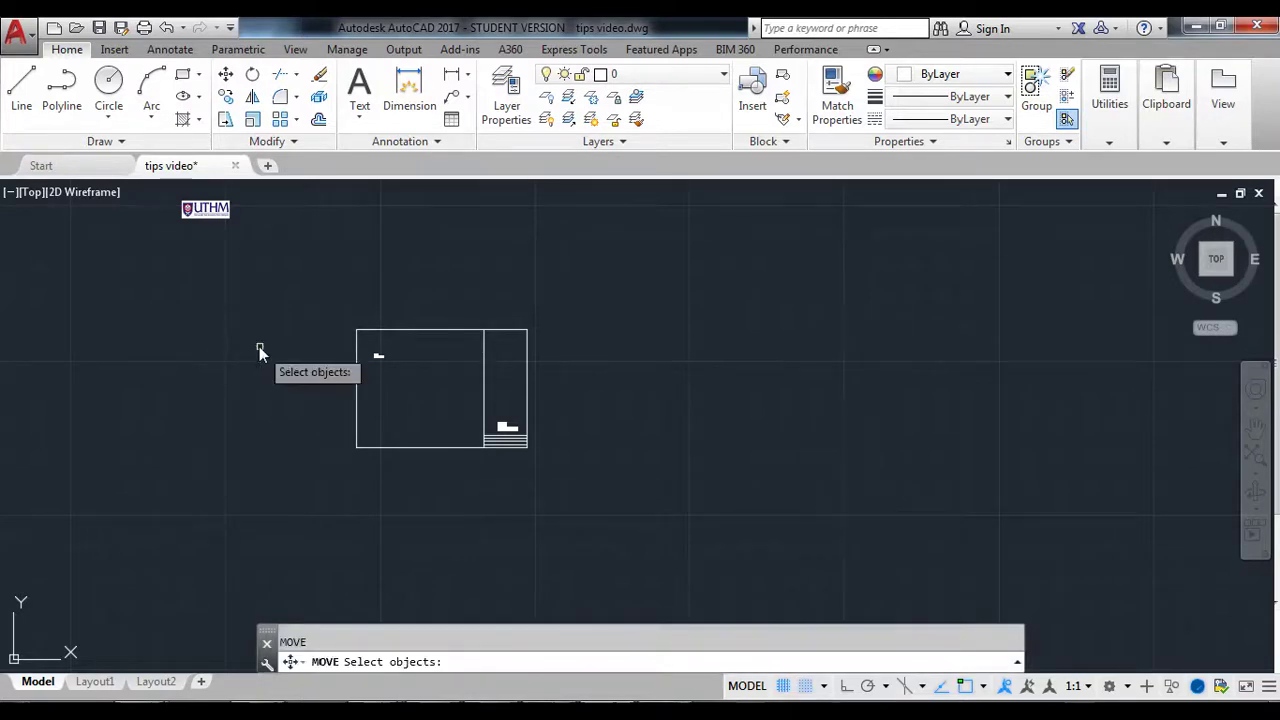
{"action": "left_click", "coordinate": [181, 218]}
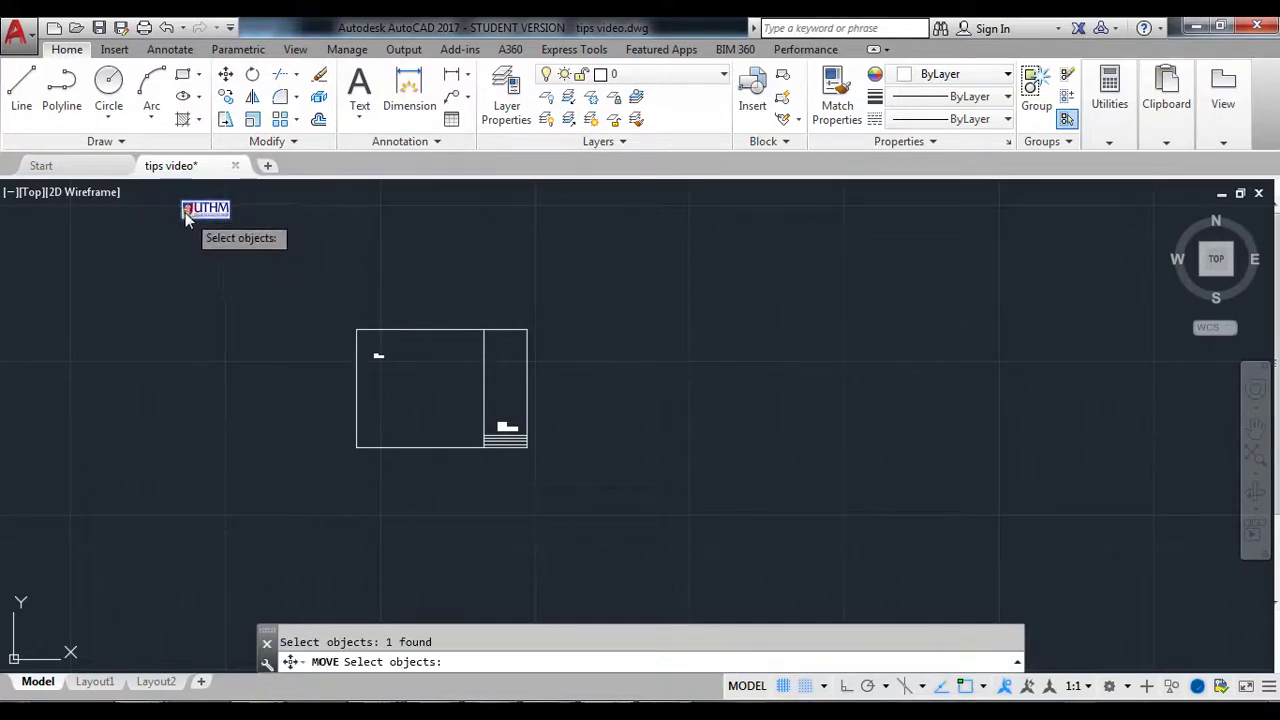
{"action": "right_click", "coordinate": [183, 216]}
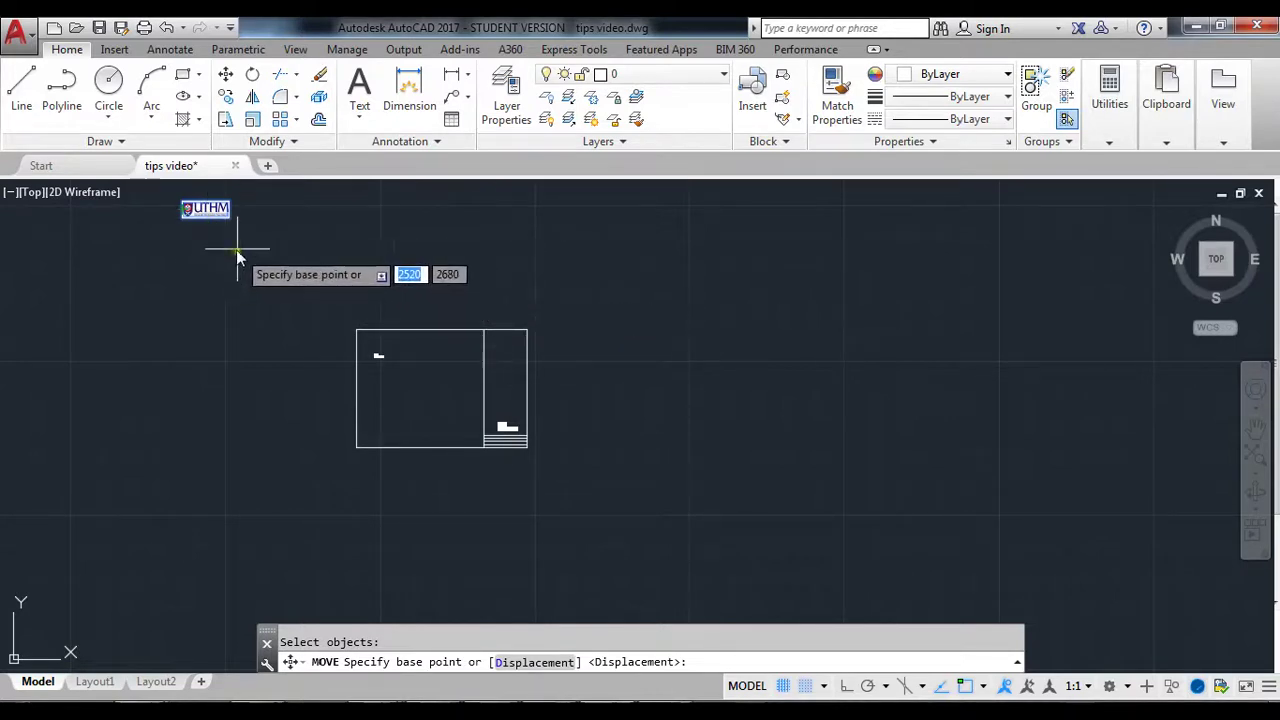
{"action": "left_click", "coordinate": [184, 217]}
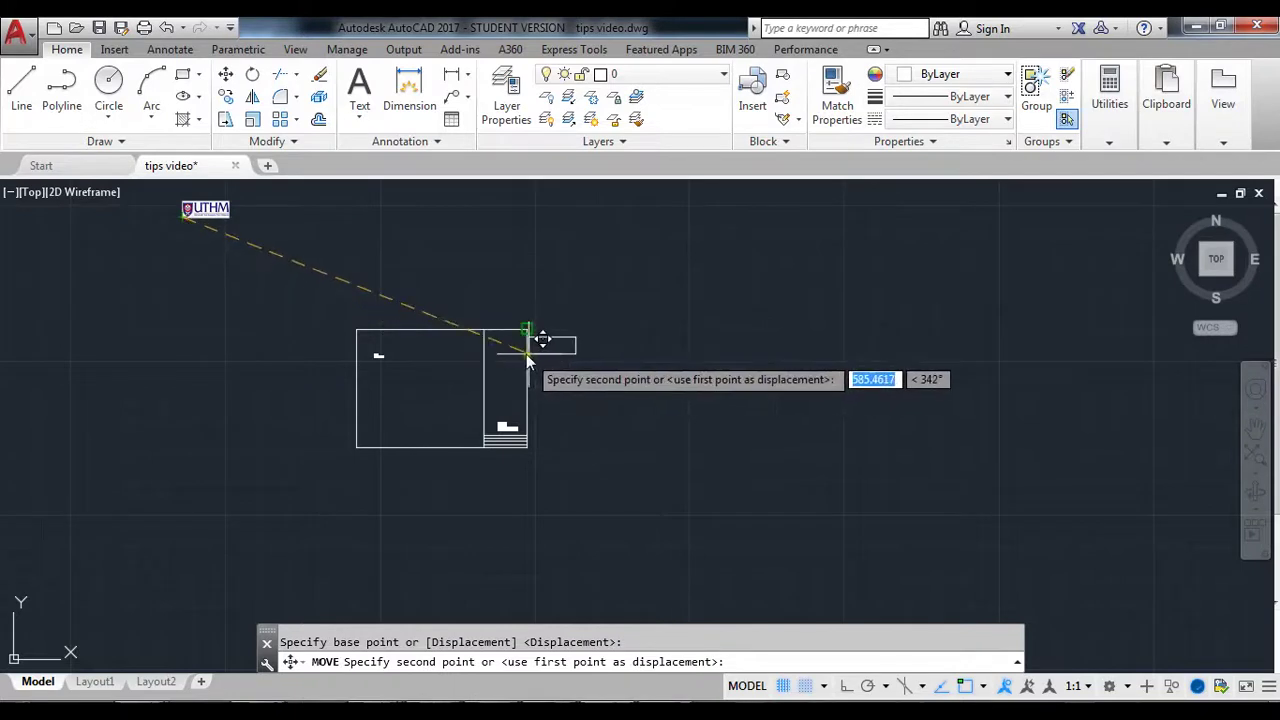
{"action": "left_click", "coordinate": [483, 318]}
{"action": "scroll", "coordinate": [483, 318], "scroll_direction": "up", "scroll_amount": 5}
{"action": "scroll", "coordinate": [514, 363], "scroll_direction": "down", "scroll_amount": 4}
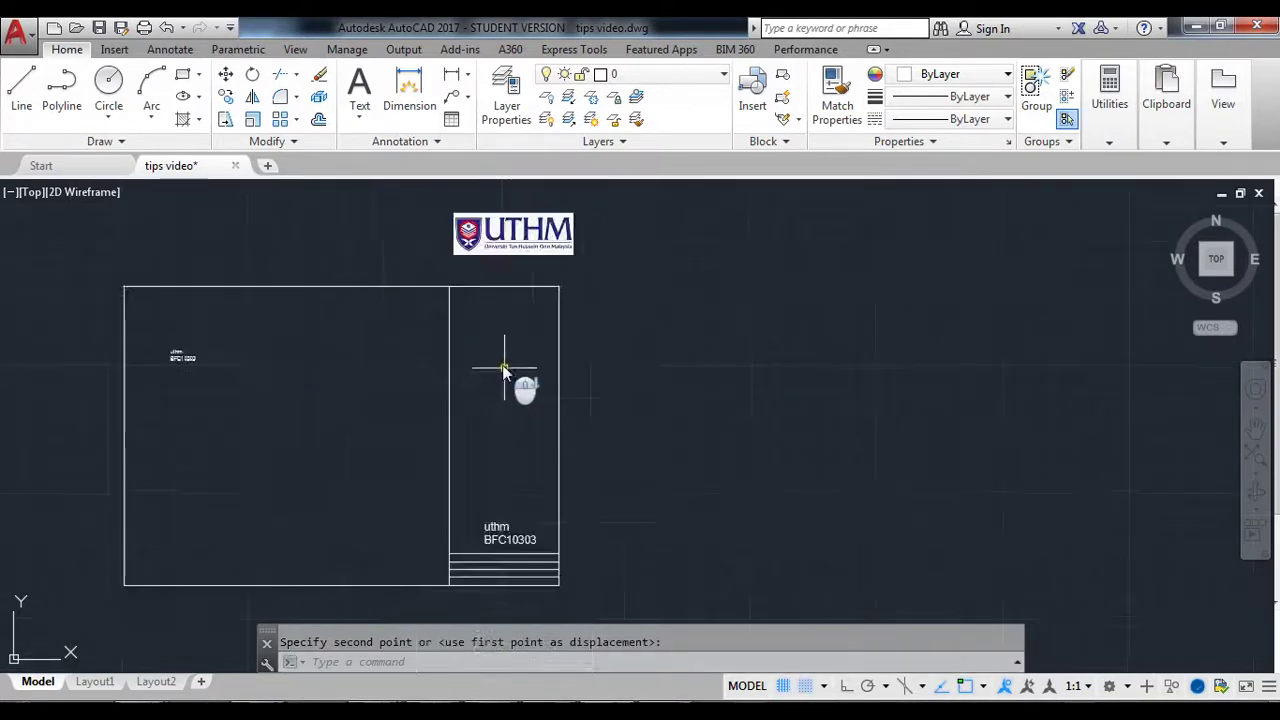
Scale the UTHM logo by a factor of 0.5 about its lower-left corner
{"action": "scroll", "coordinate": [492, 340], "scroll_direction": "up", "scroll_amount": 4}
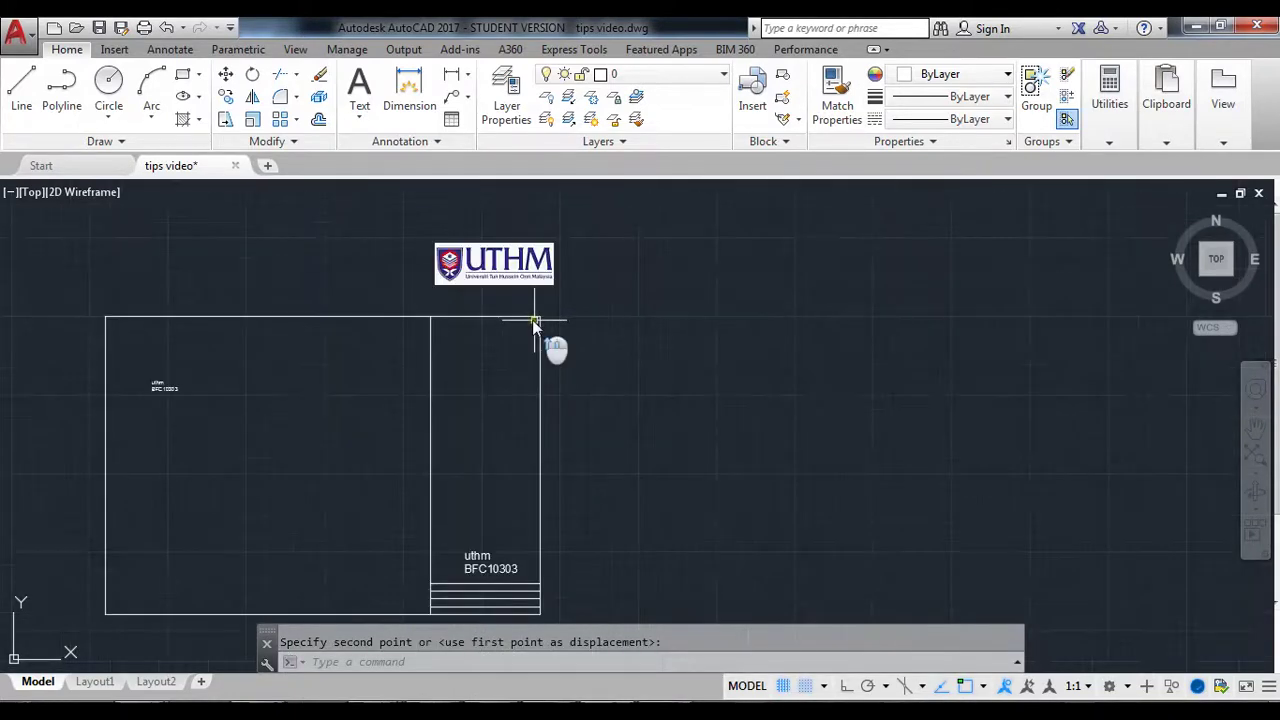
{"action": "scroll", "coordinate": [580, 346], "scroll_direction": "down", "scroll_amount": 2}
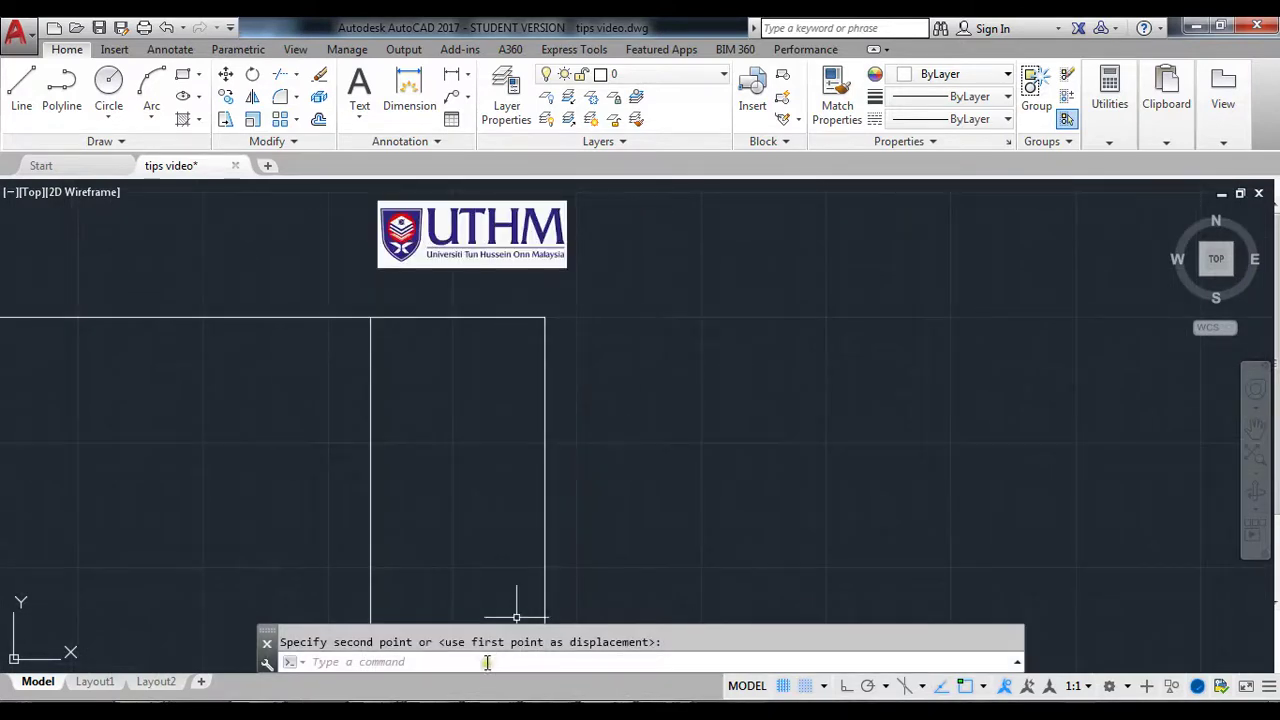
{"action": "type", "text": "cale"}
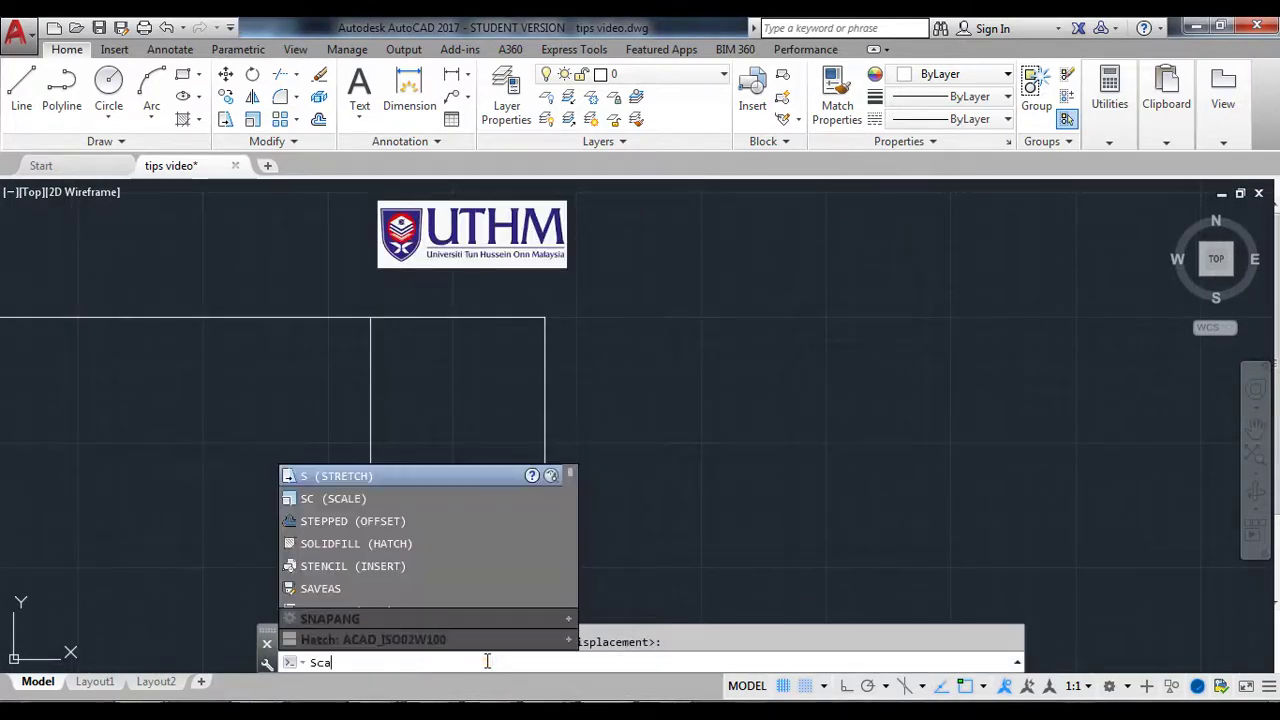
{"action": "key", "text": "Return"}
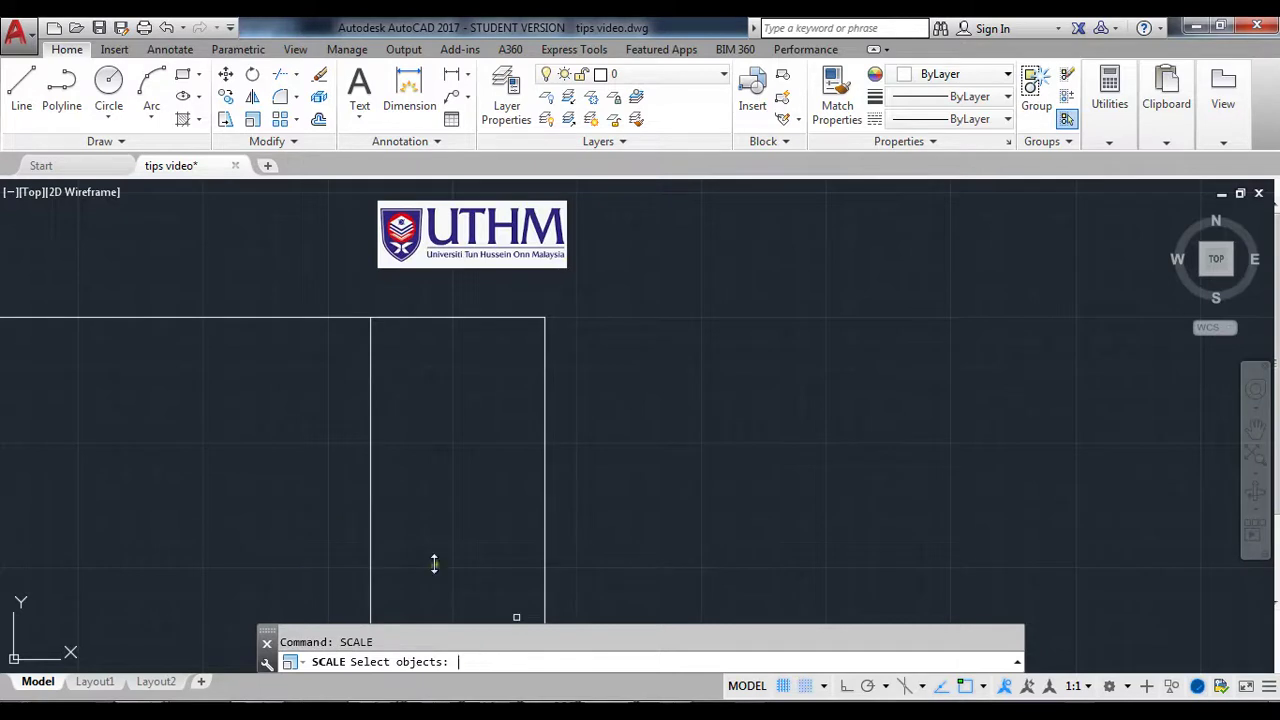
{"action": "left_click", "coordinate": [440, 240]}
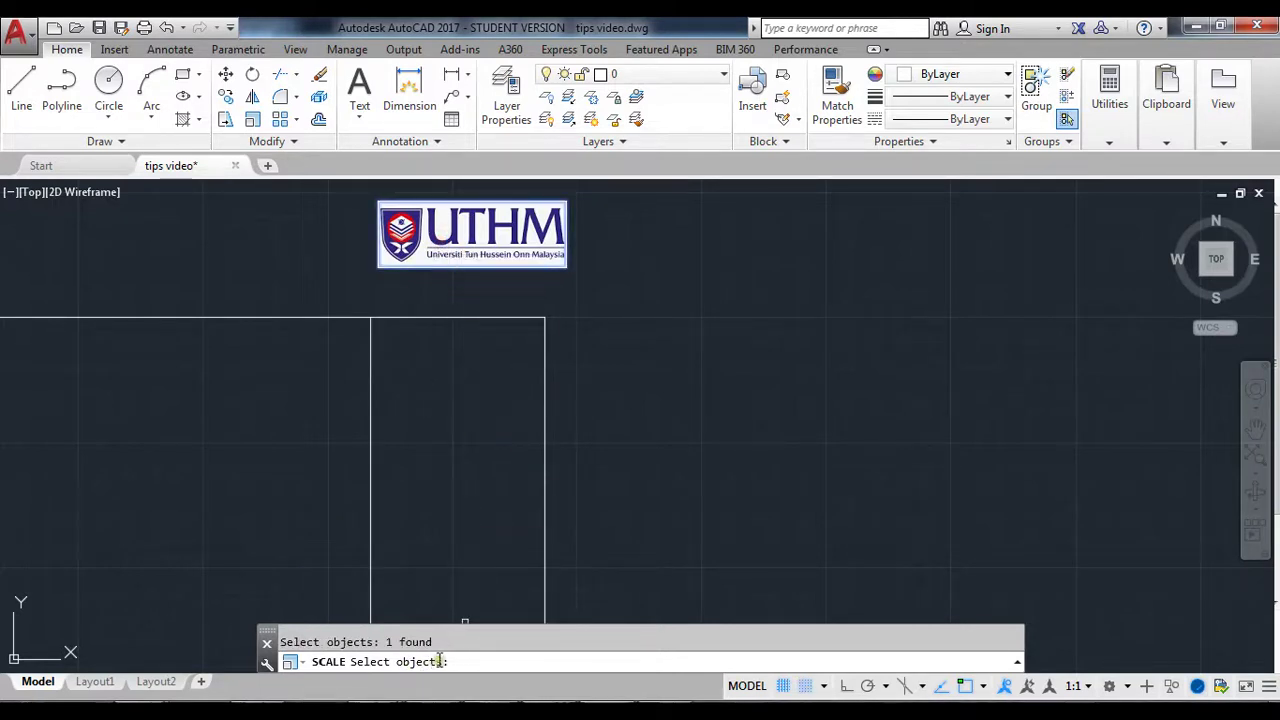
{"action": "key", "text": "Return"}
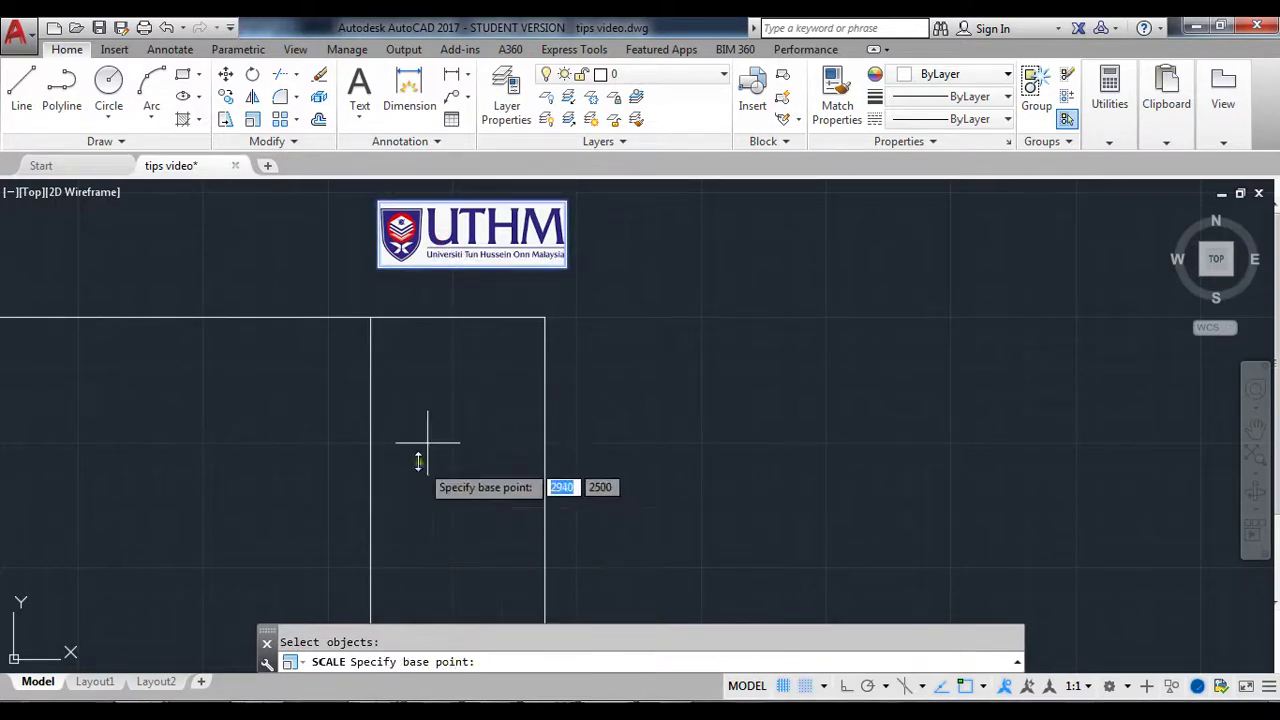
{"action": "left_click", "coordinate": [375, 267]}
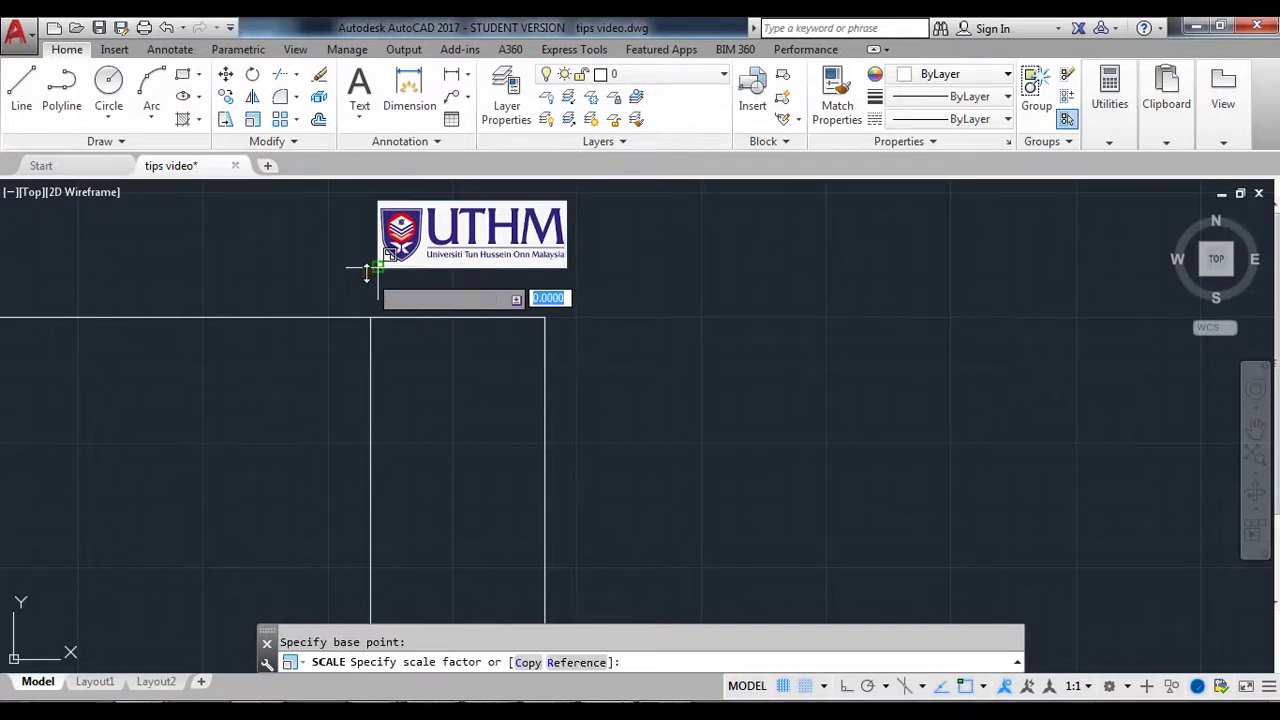
{"action": "scroll", "coordinate": [436, 322], "scroll_direction": "down", "scroll_amount": 4}
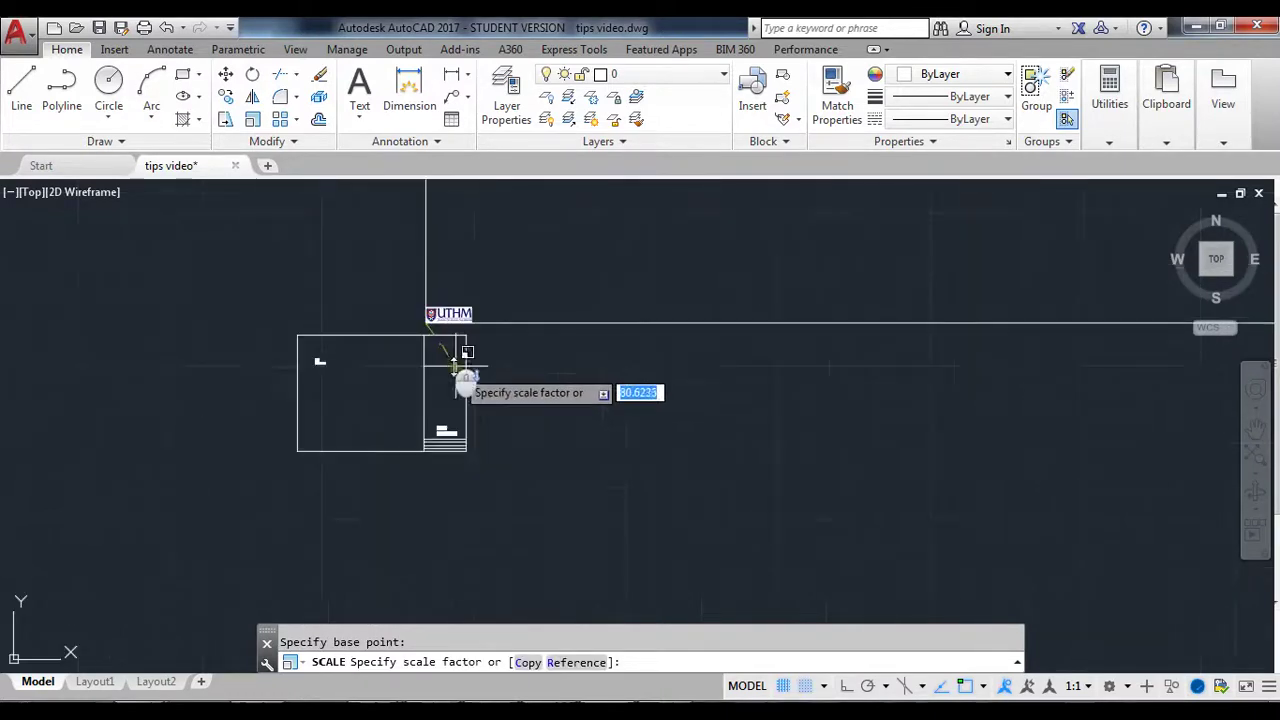
{"action": "scroll", "coordinate": [466, 288], "scroll_direction": "up", "scroll_amount": 4}
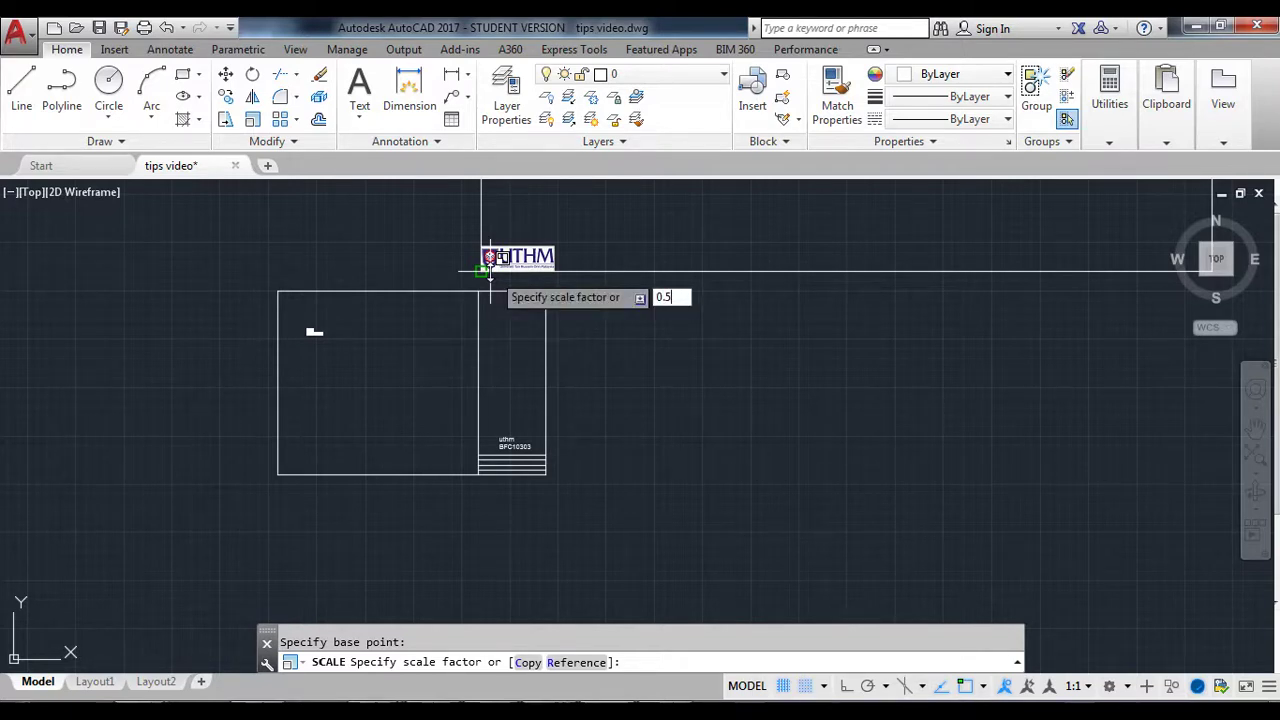
{"action": "key", "text": "Return"}
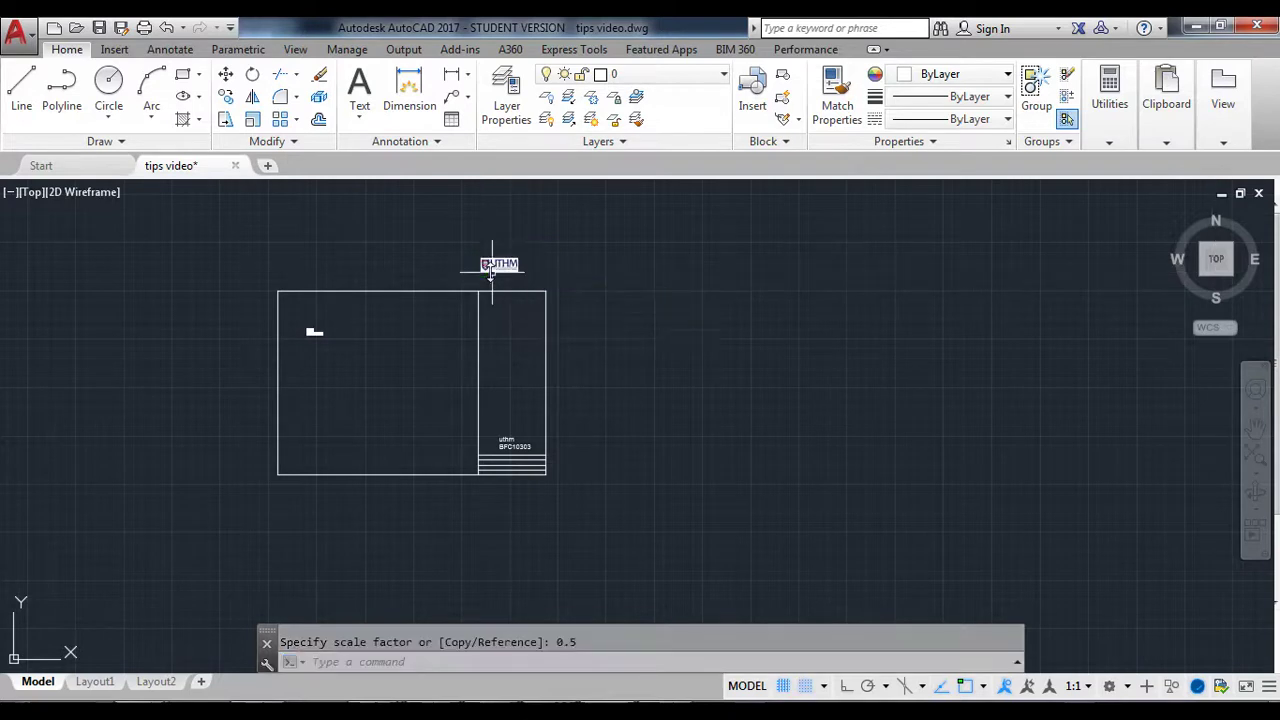
Move the reduced UTHM logo down into the top of the title block's information column
{"action": "scroll", "coordinate": [500, 278], "scroll_direction": "up", "scroll_amount": 4}
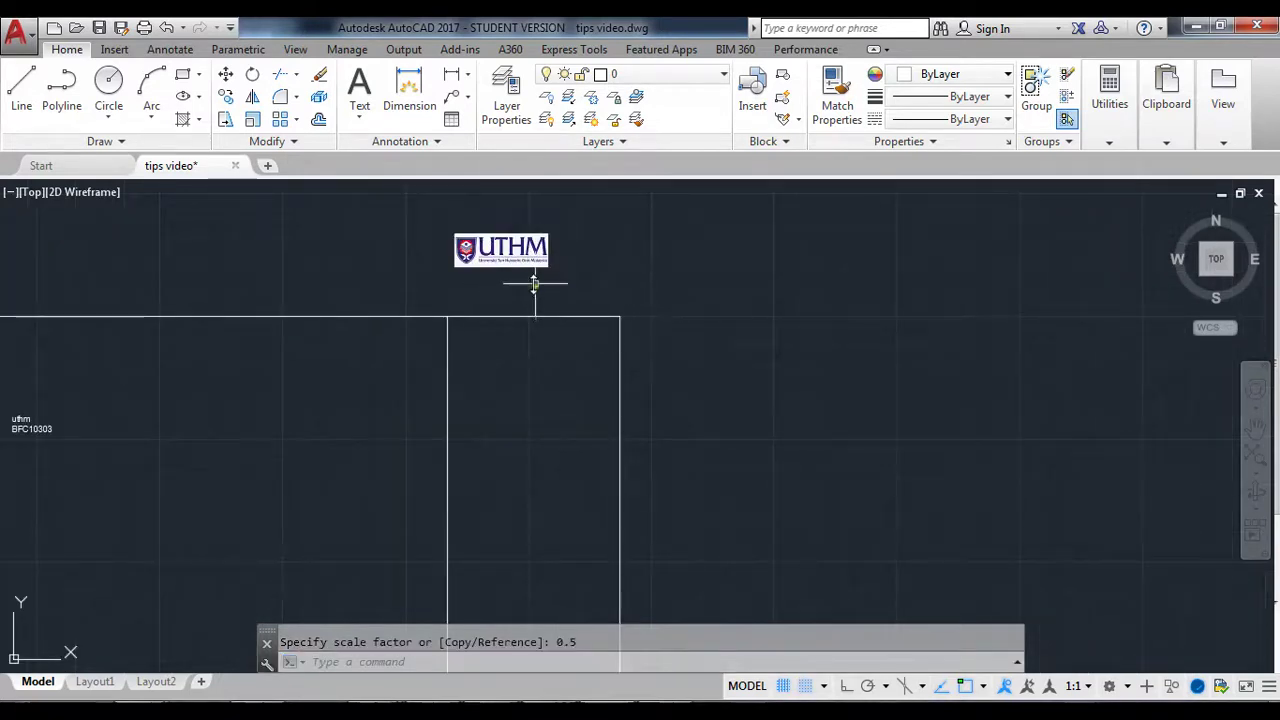
{"action": "left_click", "coordinate": [452, 657]}
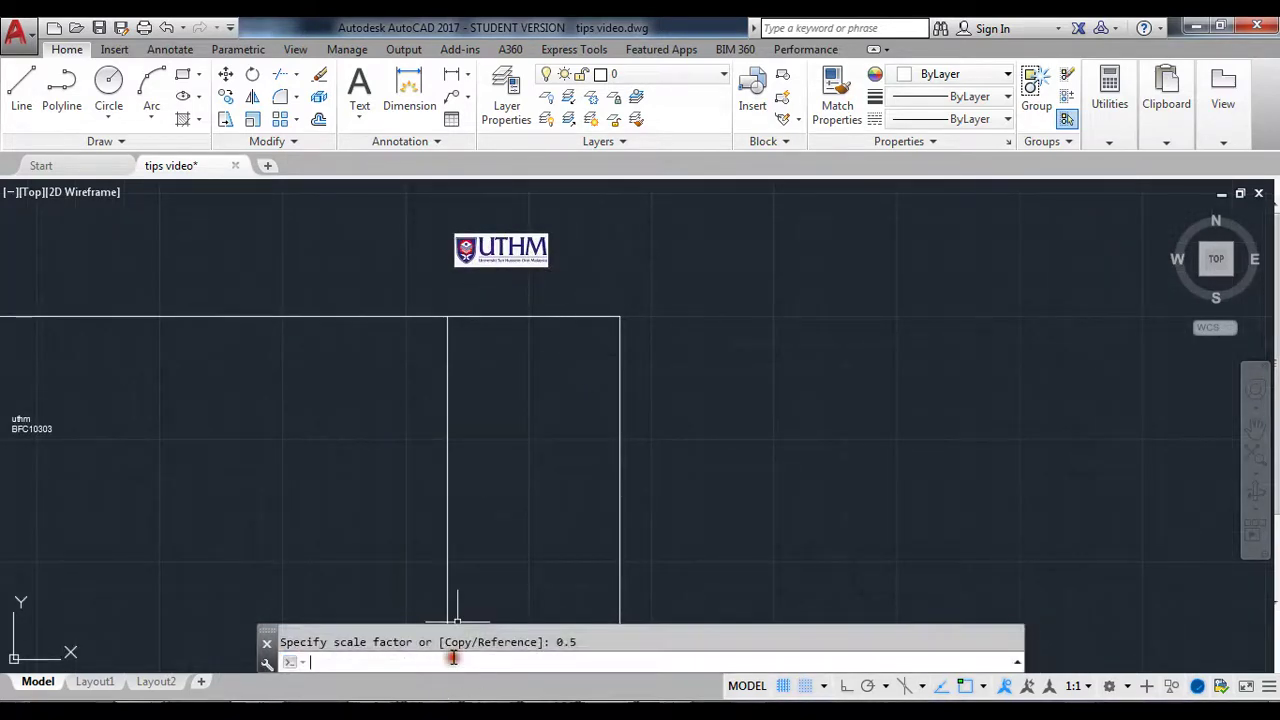
{"action": "type", "text": "m"}
{"action": "key", "text": "Return"}
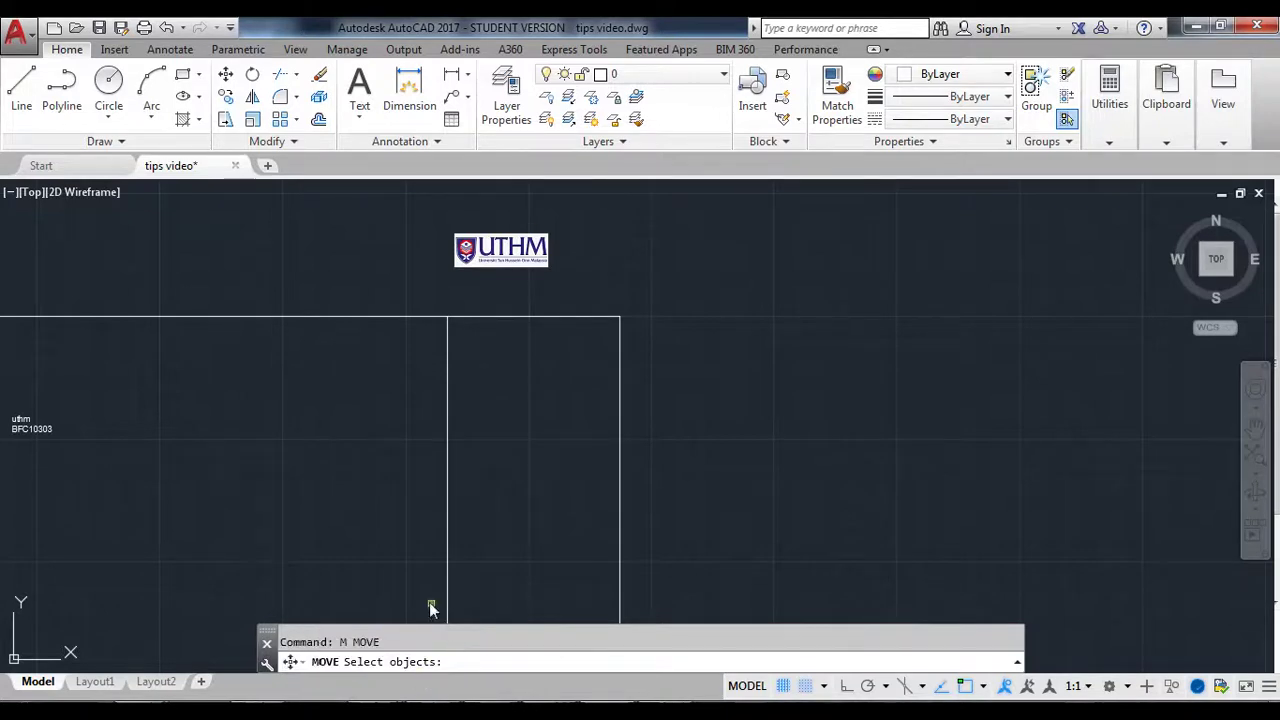
{"action": "left_click", "coordinate": [487, 258]}
{"action": "key", "text": "Return"}
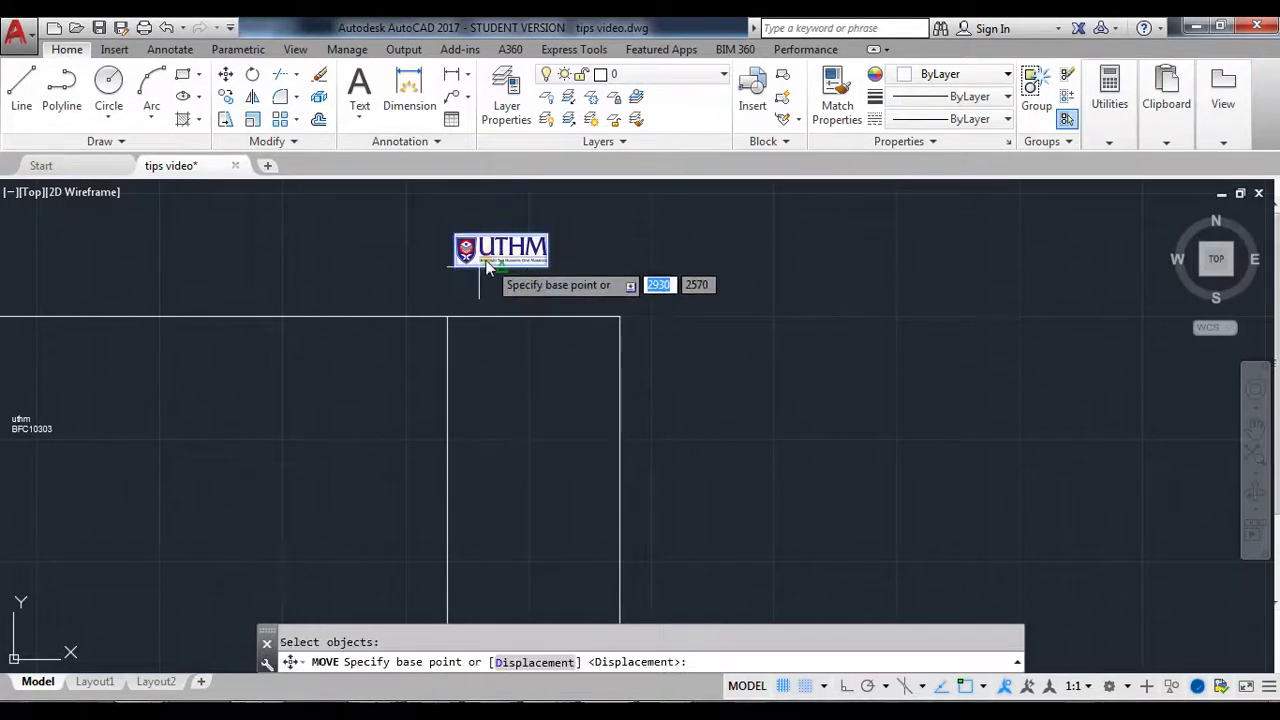
{"action": "left_click", "coordinate": [480, 358]}
{"action": "scroll", "coordinate": [521, 456], "scroll_direction": "down", "scroll_amount": 5}
{"action": "scroll", "coordinate": [505, 520], "scroll_direction": "down", "scroll_amount": 2}
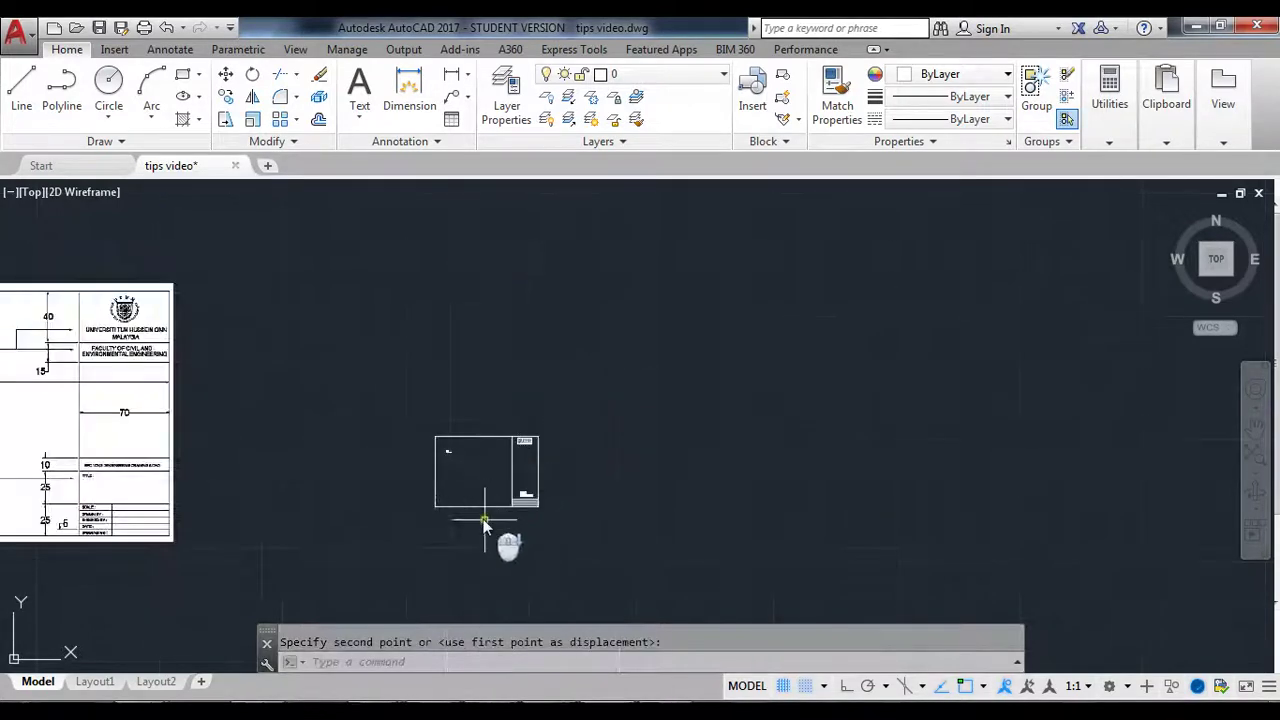
{"action": "scroll", "coordinate": [494, 517], "scroll_direction": "up", "scroll_amount": 6}
{"action": "scroll", "coordinate": [597, 468], "scroll_direction": "down", "scroll_amount": 4}
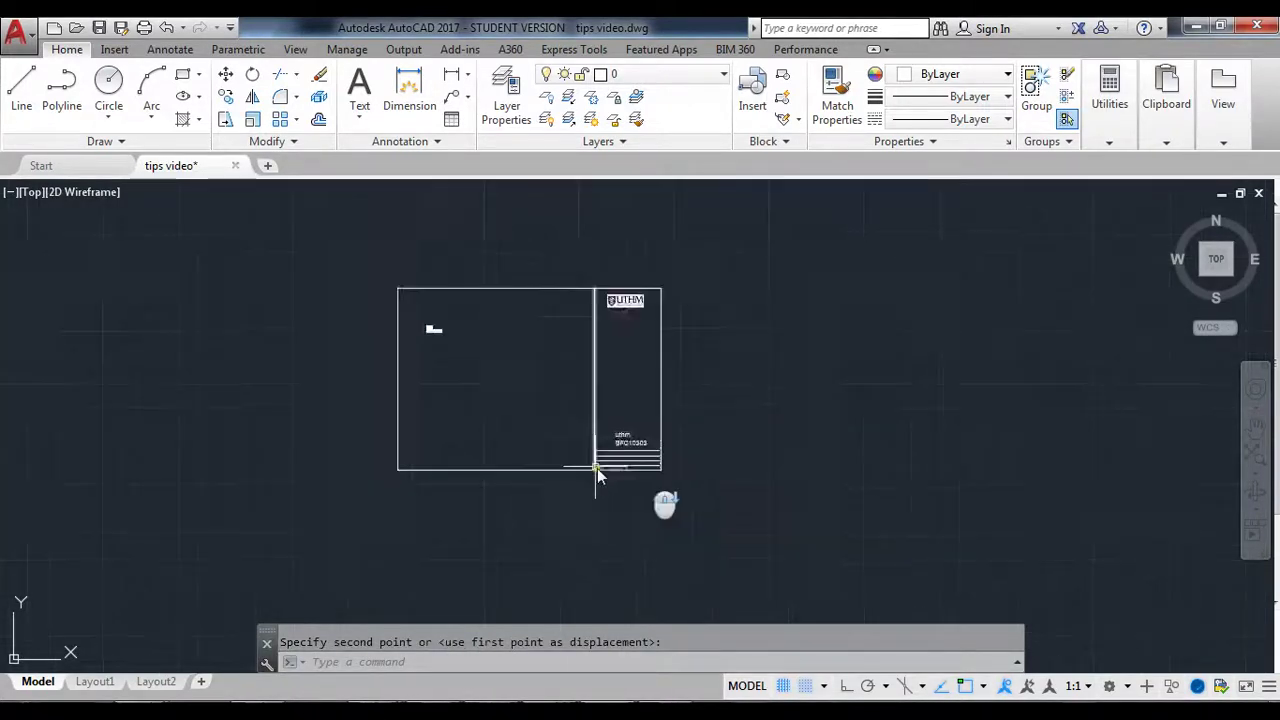